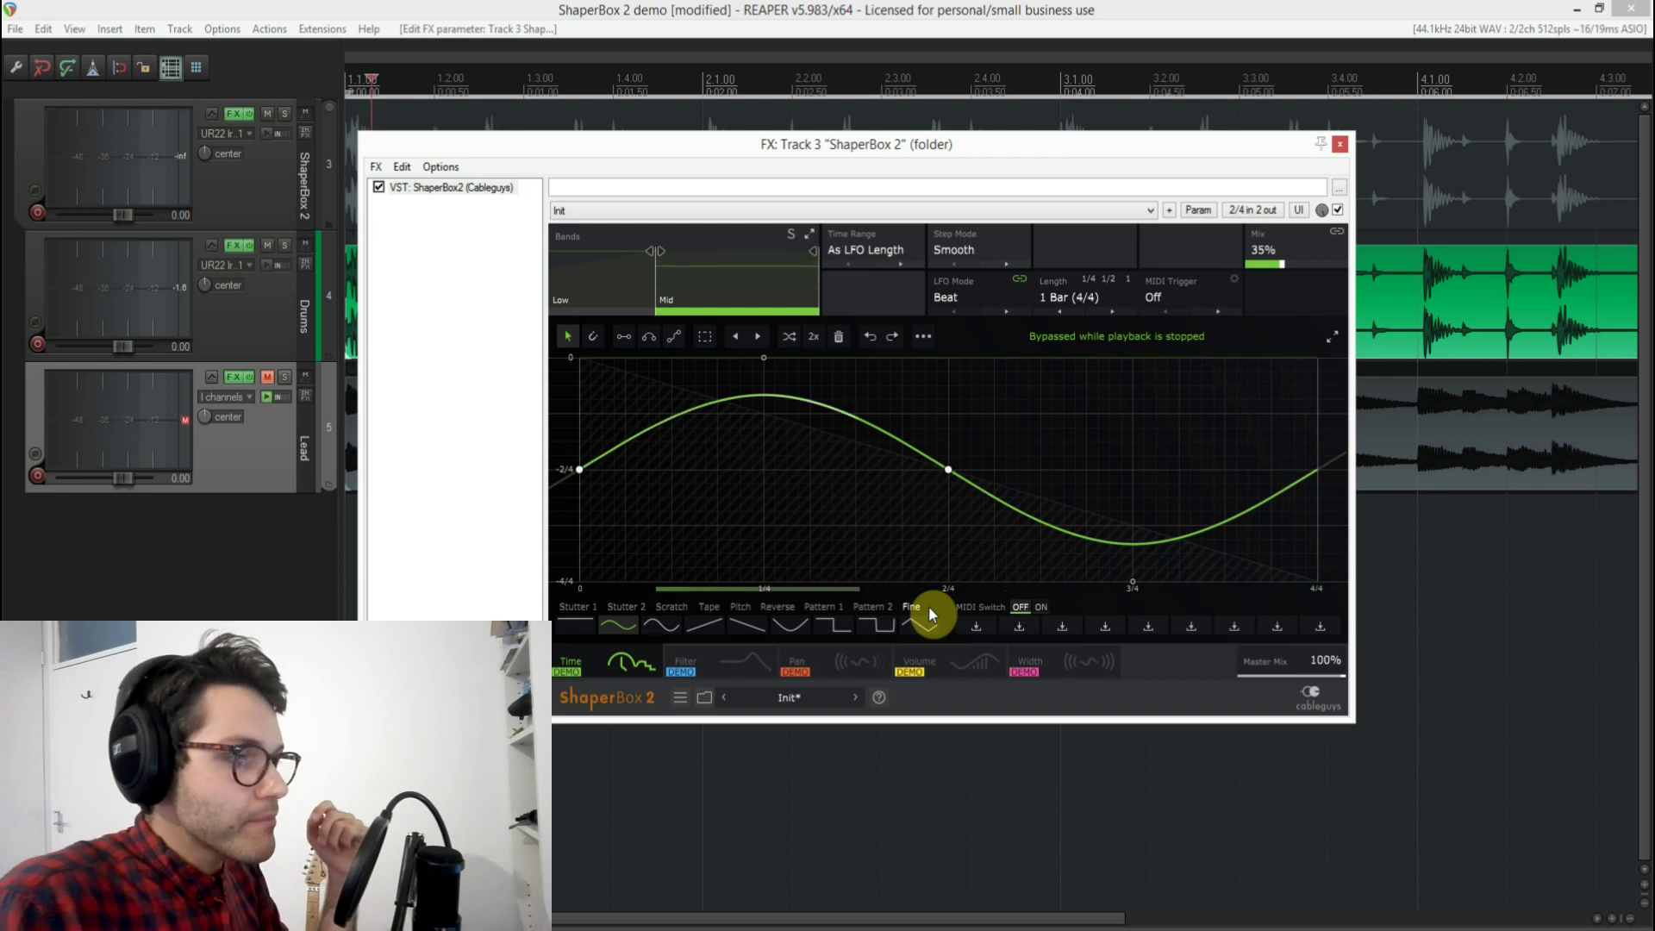
# Try the triangle wave on the Time shaper's mid band and switch back to the sine wave
pyautogui.click(906, 621)
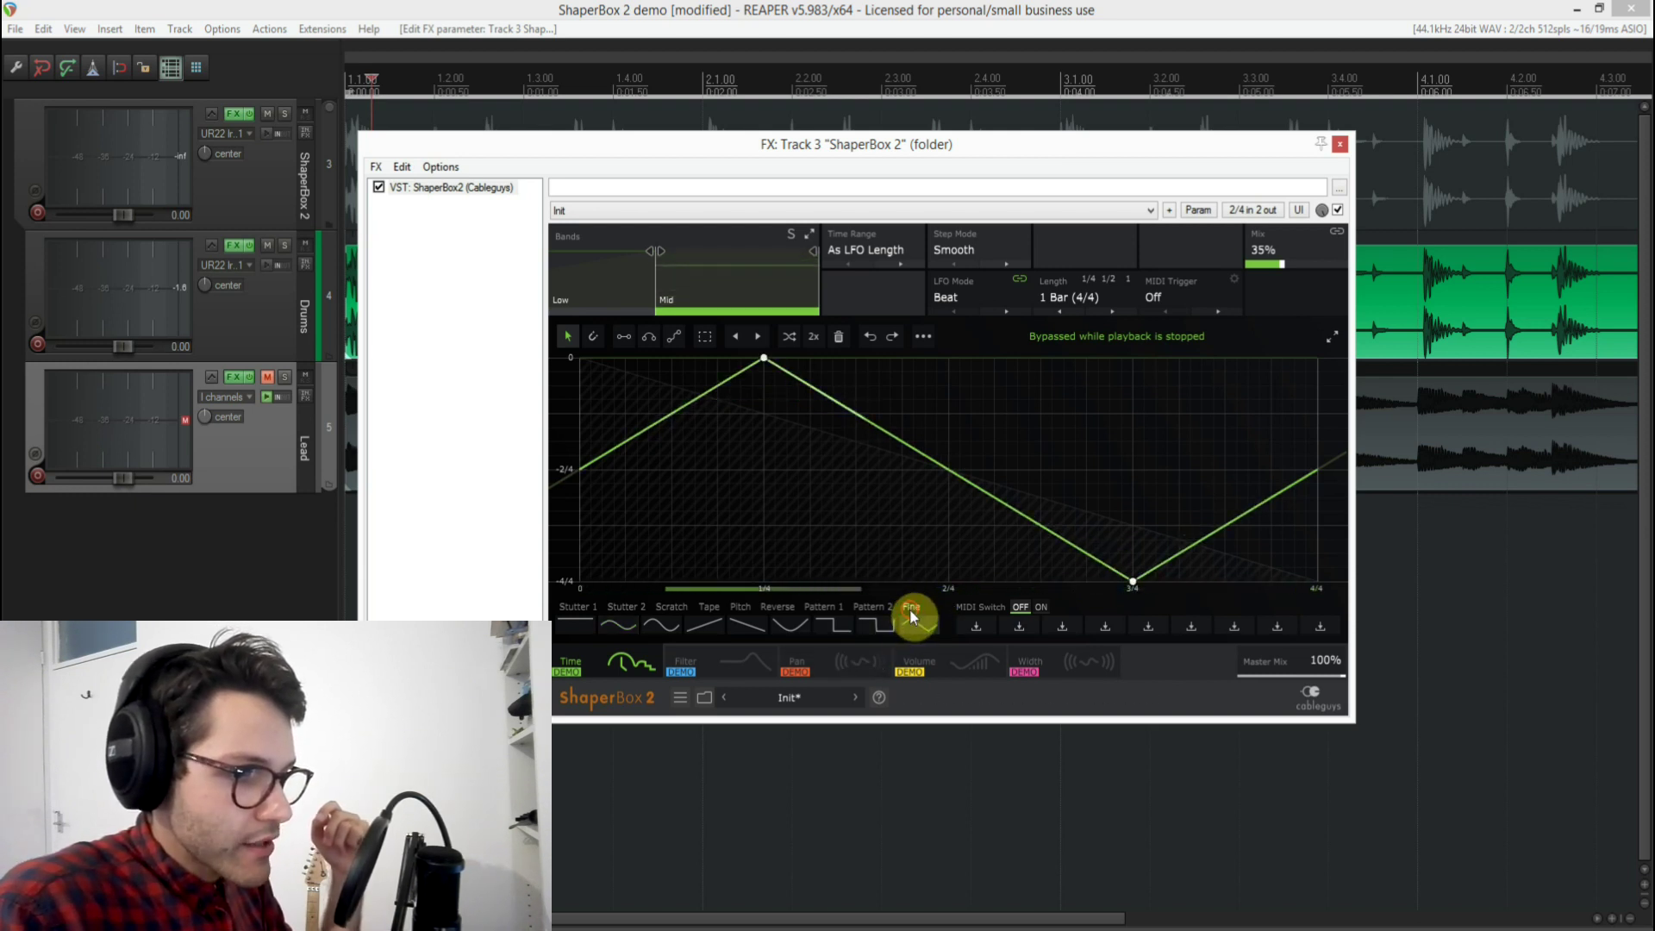
pyautogui.click(626, 631)
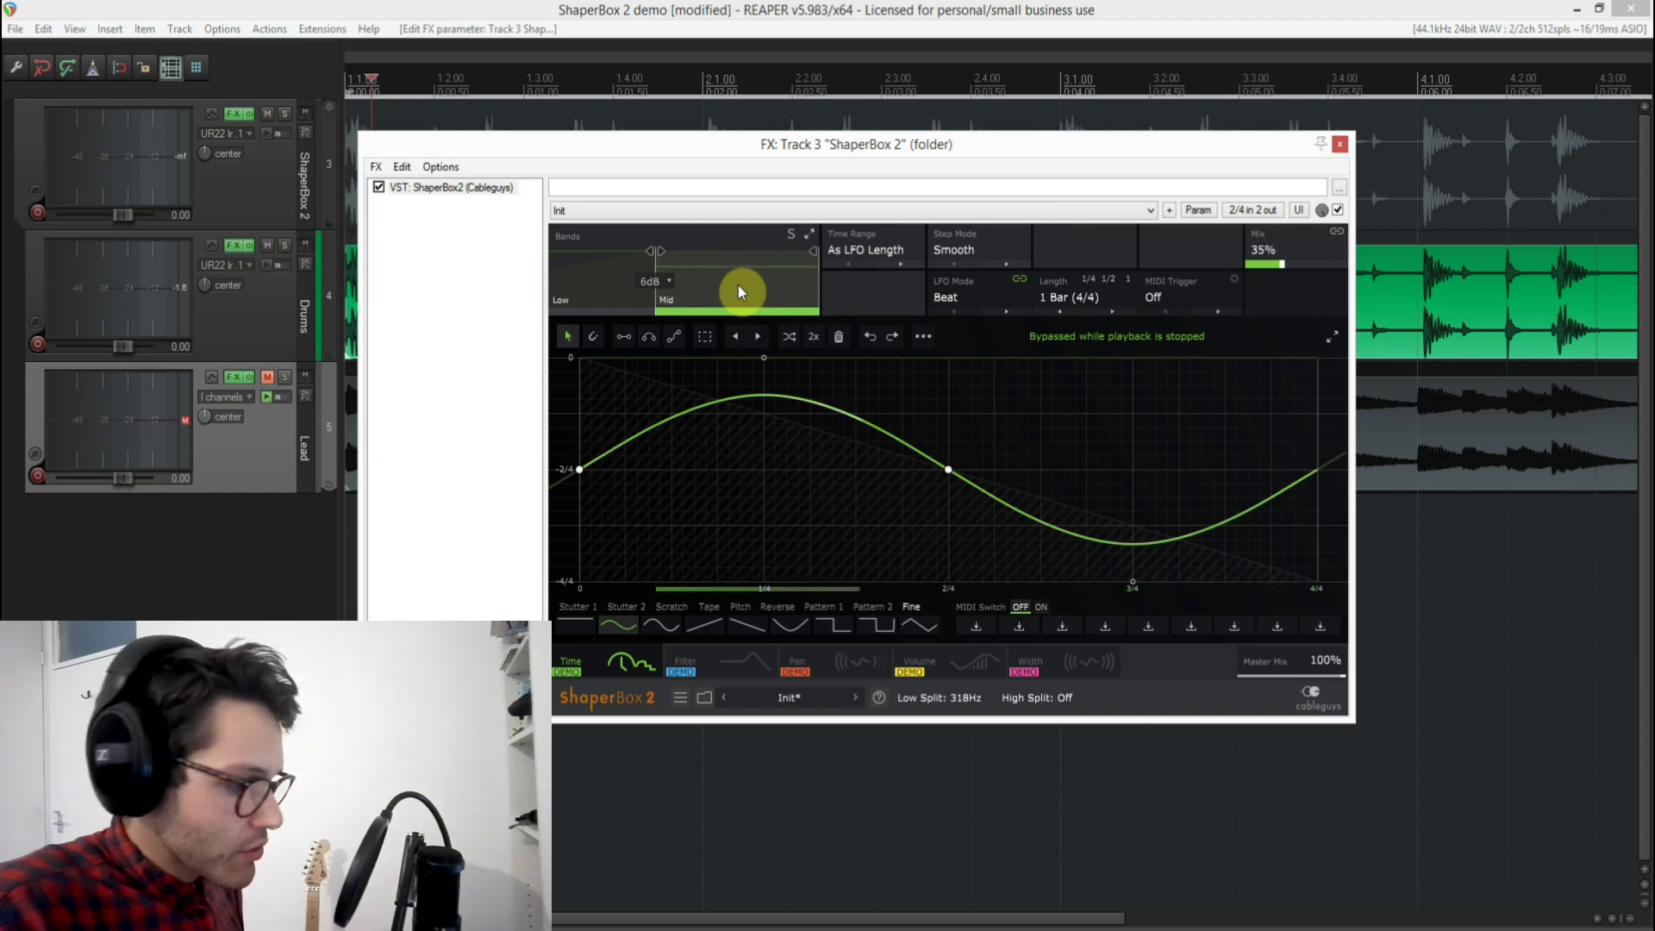
# Play the drums with ShaperBox 2 bypassed and with it re-enabled to compare the Time effect, ending with playback stopped
pyautogui.click(1337, 211)
pyautogui.press('space')
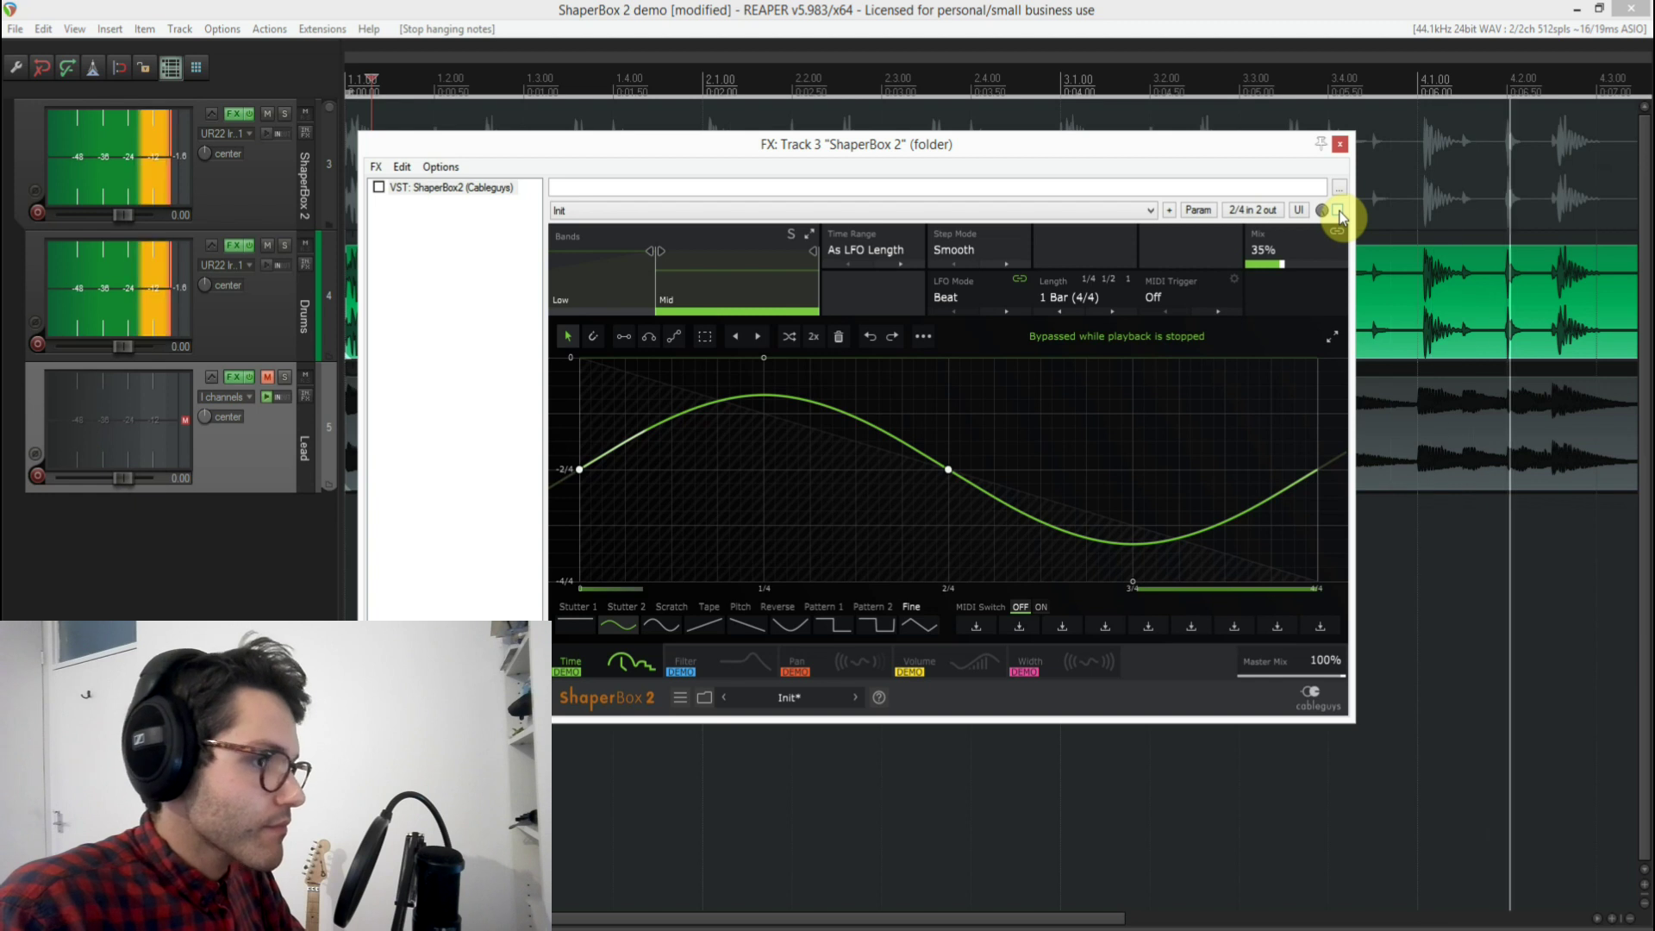
pyautogui.click(1337, 211)
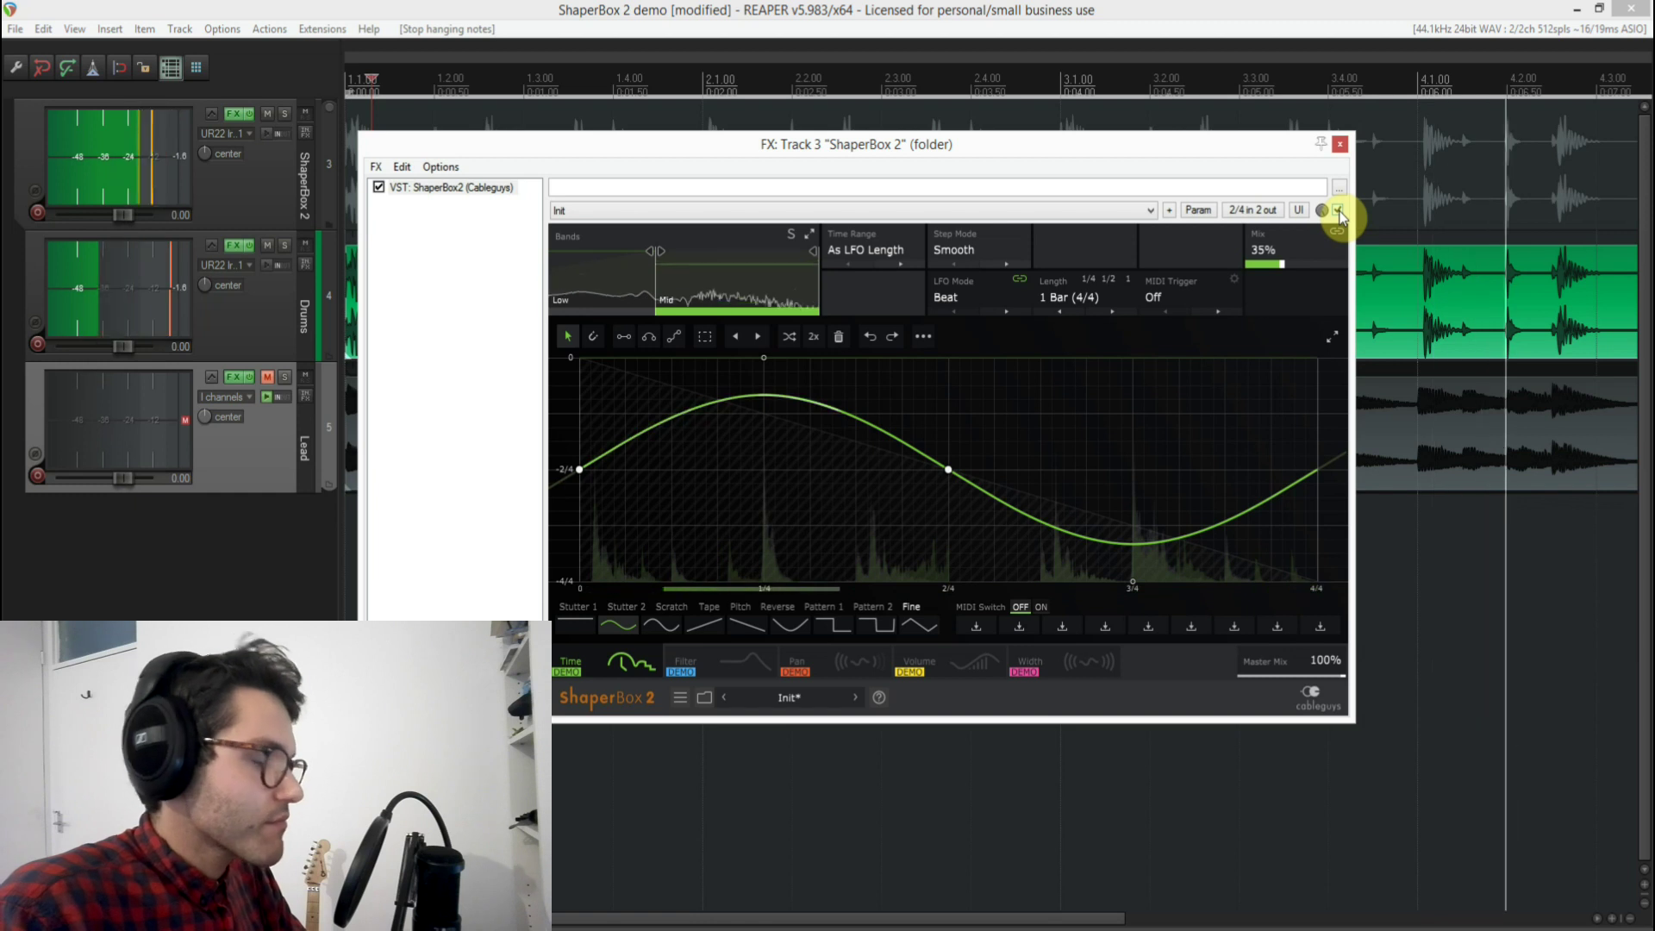
pyautogui.press('space')
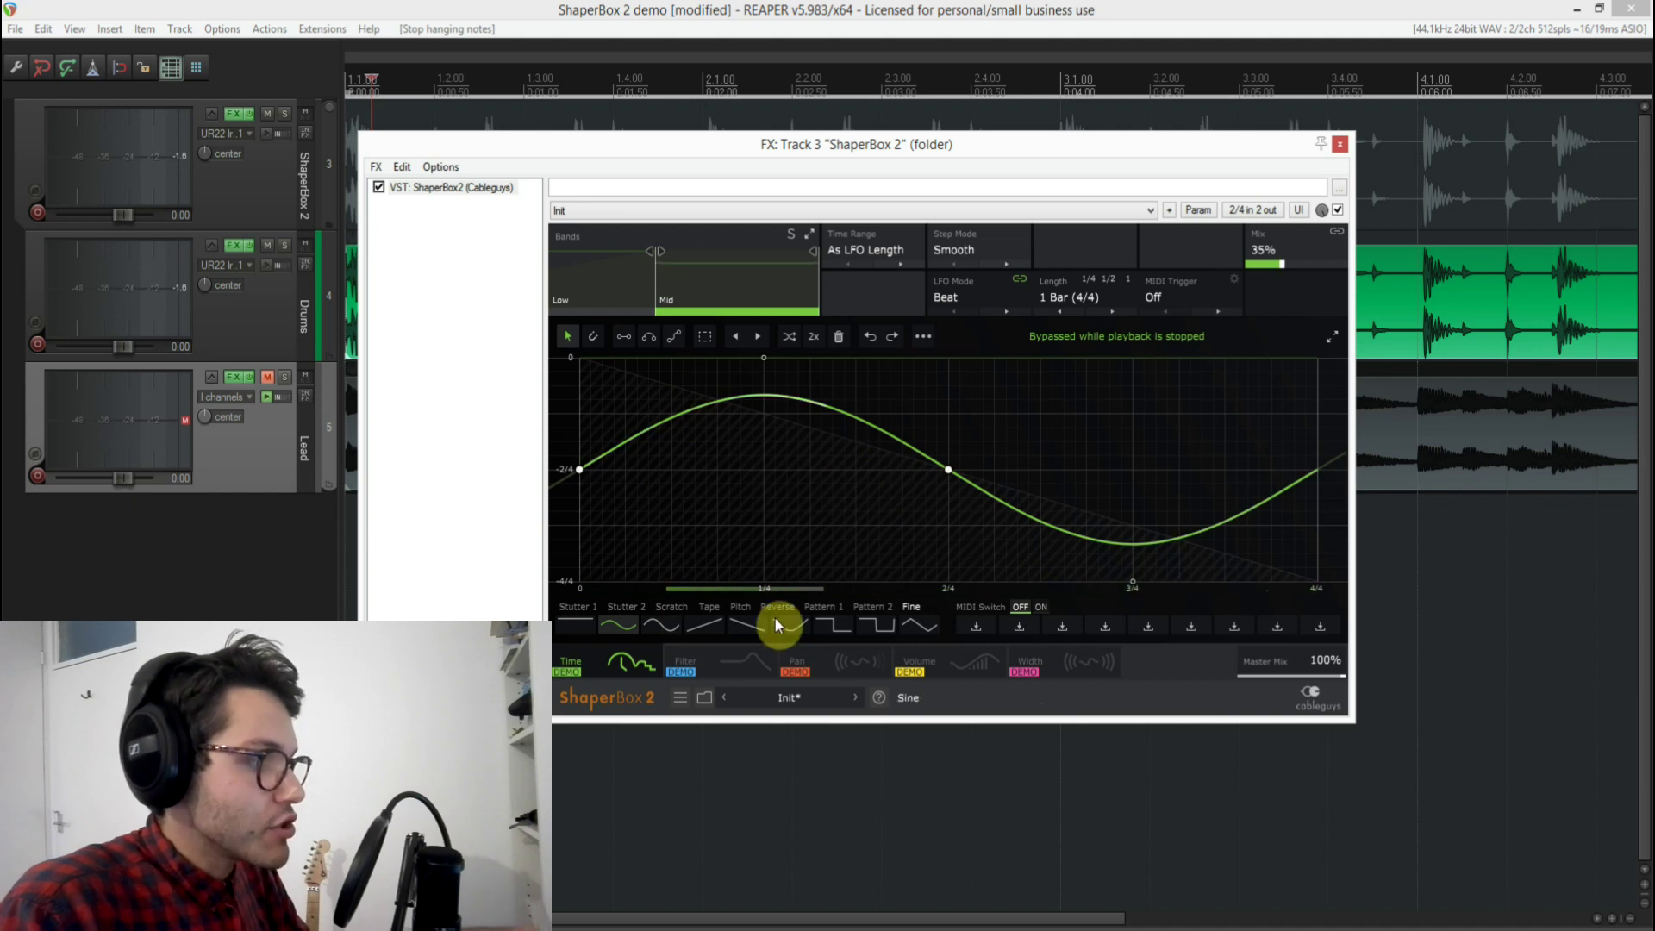
# Draw several straight-line segments and several arch segments over the Time shaper's LFO wave
pyautogui.click(623, 337)
pyautogui.moveTo(867, 444)
pyautogui.mouseDown()
pyautogui.moveTo(820, 497)
pyautogui.moveTo(972, 428)
pyautogui.moveTo(1038, 483)
pyautogui.moveTo(1168, 450)
pyautogui.moveTo(998, 491)
pyautogui.moveTo(846, 488)
pyautogui.moveTo(959, 484)
pyautogui.moveTo(991, 528)
pyautogui.moveTo(1026, 674)
pyautogui.moveTo(1155, 484)
pyautogui.moveTo(999, 551)
pyautogui.moveTo(1015, 521)
pyautogui.mouseUp()
pyautogui.click(731, 442)
pyautogui.click(655, 341)
pyautogui.moveTo(855, 493); pyautogui.dragTo(1006, 492)
pyautogui.click(728, 489)
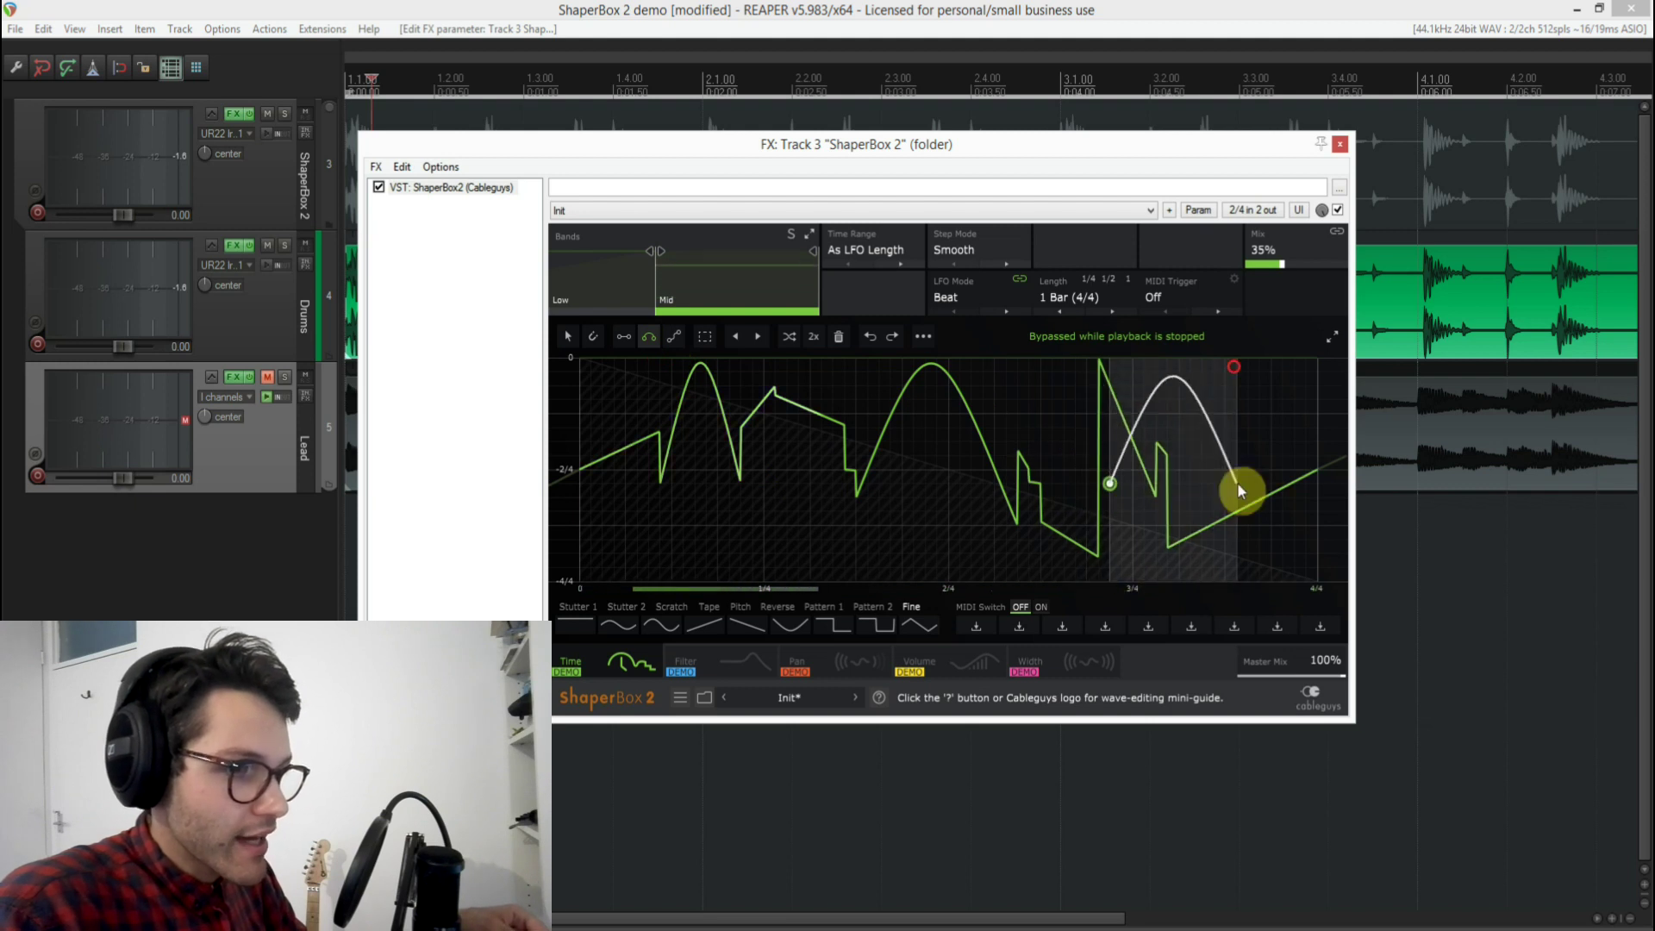
pyautogui.click(1105, 519)
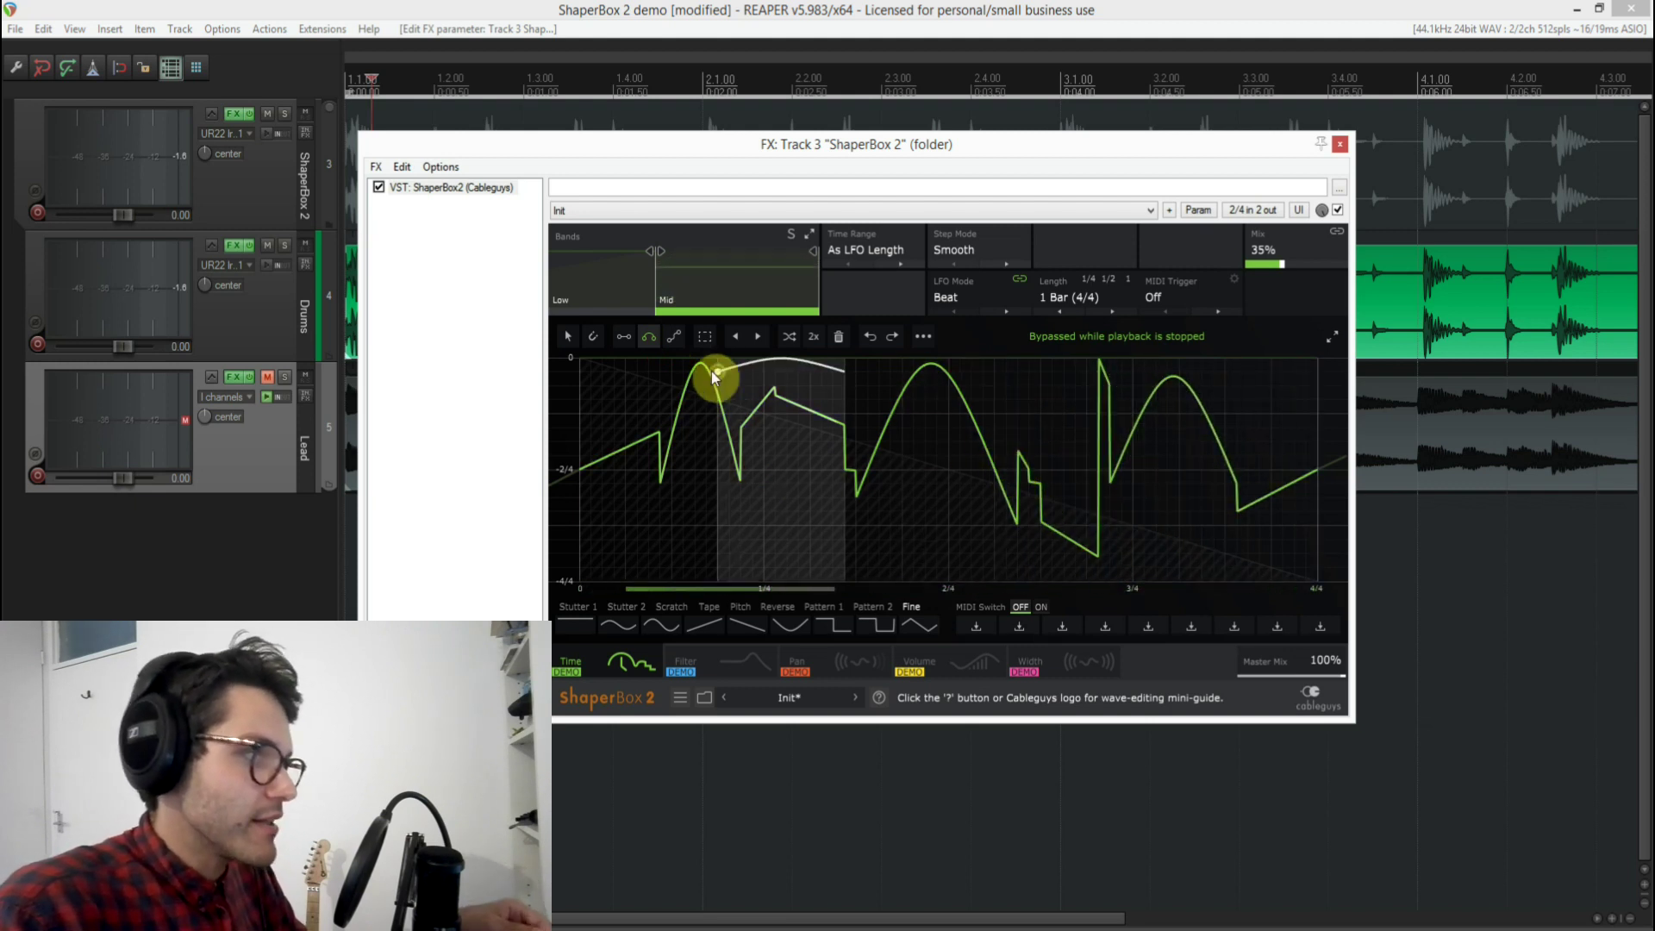
# Redraw the Time wave as one S-curve rising across the full length, and add shorter S-curve segments over its first half
pyautogui.click(674, 338)
pyautogui.moveTo(582, 584); pyautogui.dragTo(1317, 357)
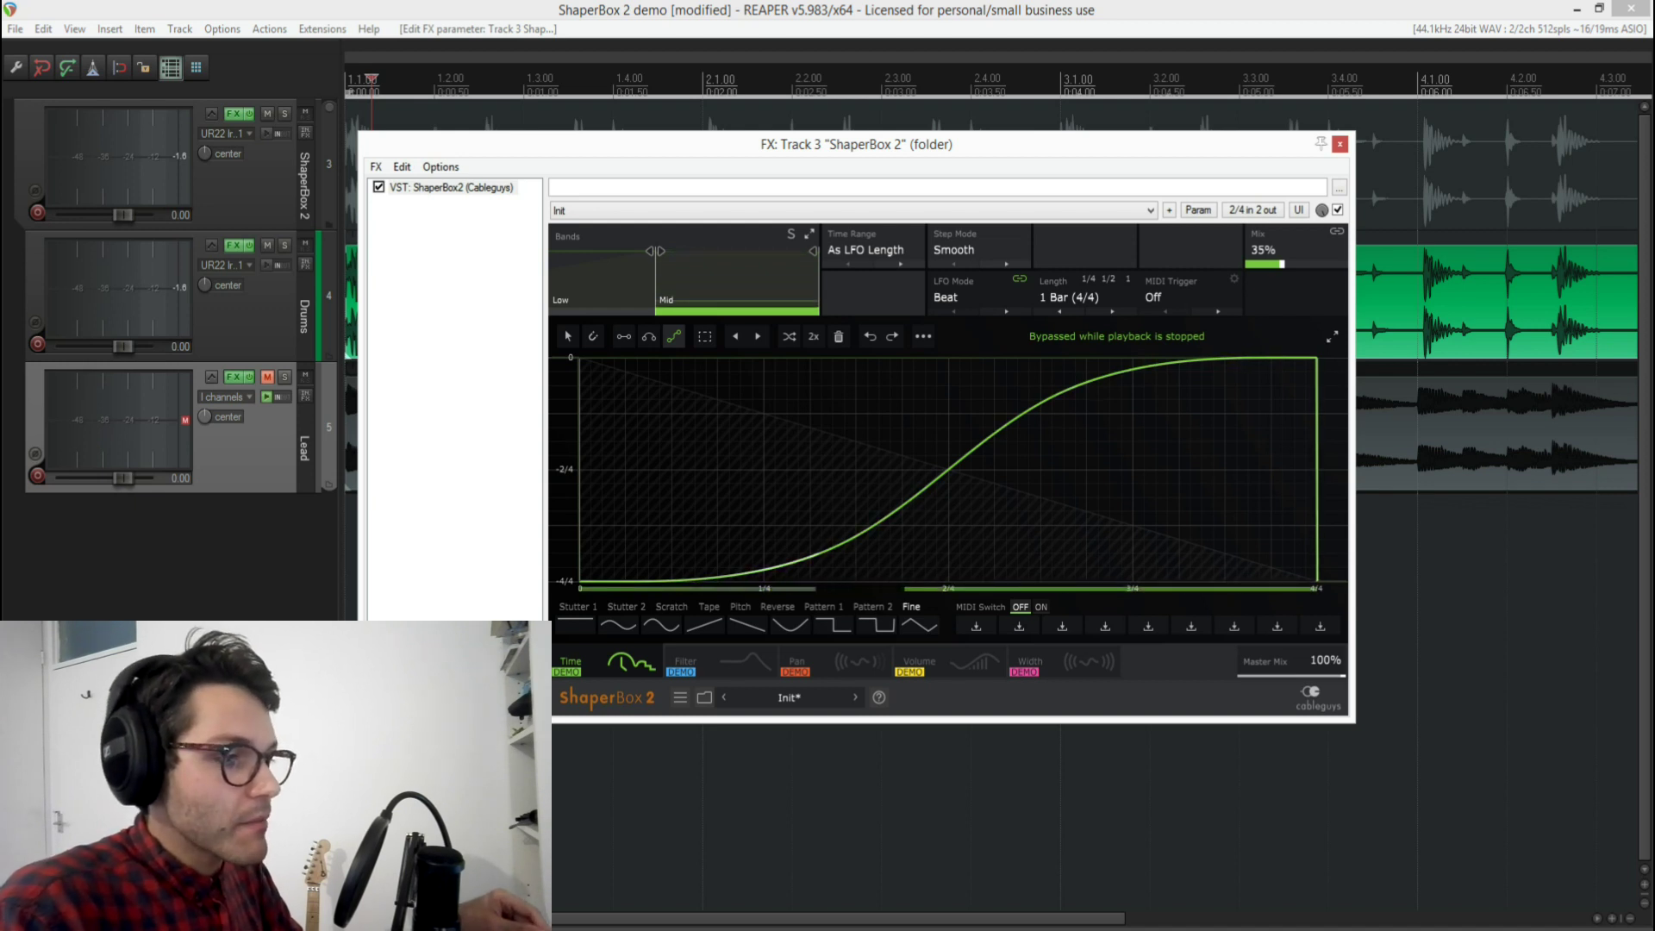
pyautogui.click(173, 561)
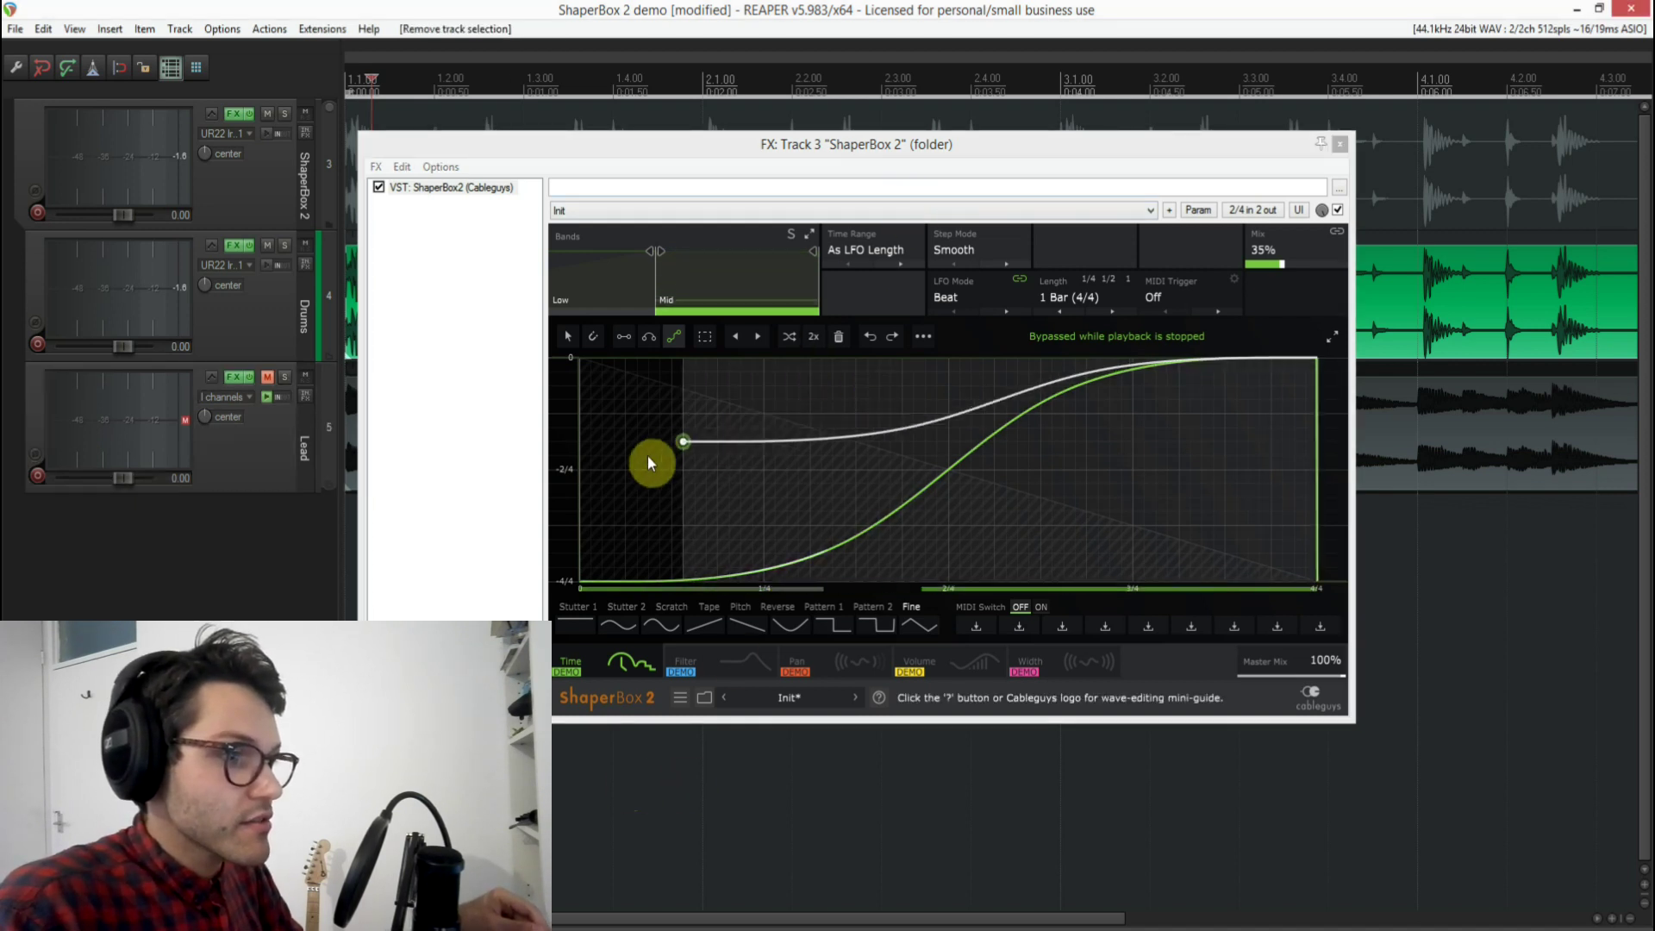
pyautogui.click(590, 483)
pyautogui.moveTo(780, 556); pyautogui.dragTo(637, 428)
pyautogui.click(637, 428)
pyautogui.click(776, 399)
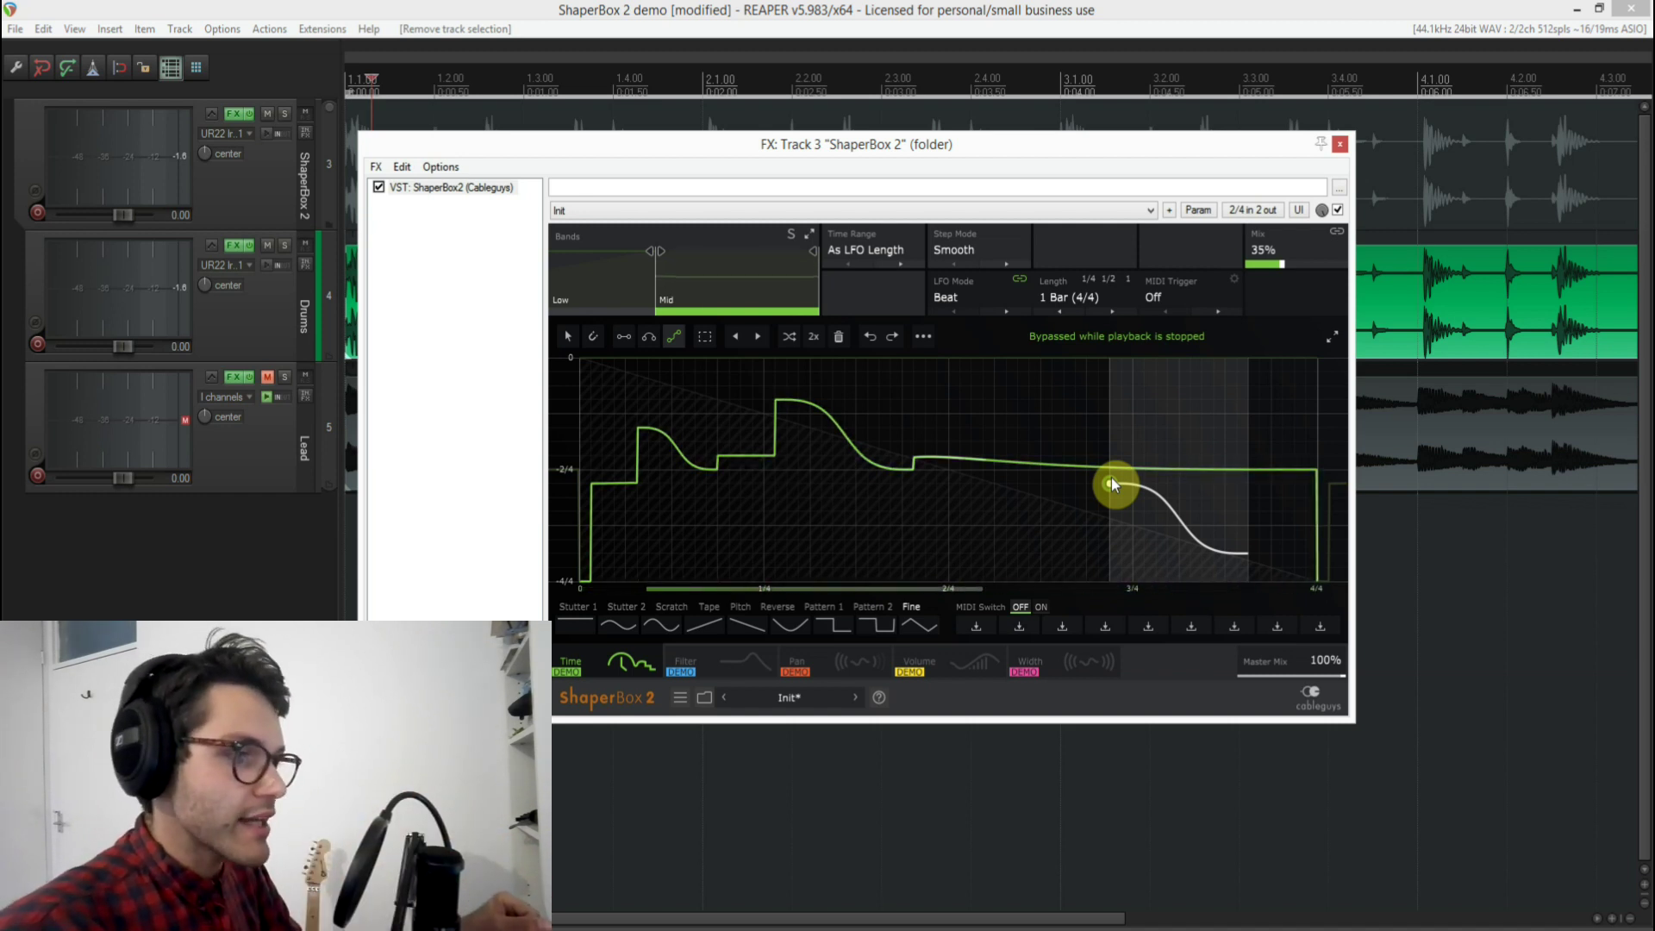
# Reshape the last part of the Time wave into a dip followed by a peak and return to the S-curve tool
pyautogui.click(568, 337)
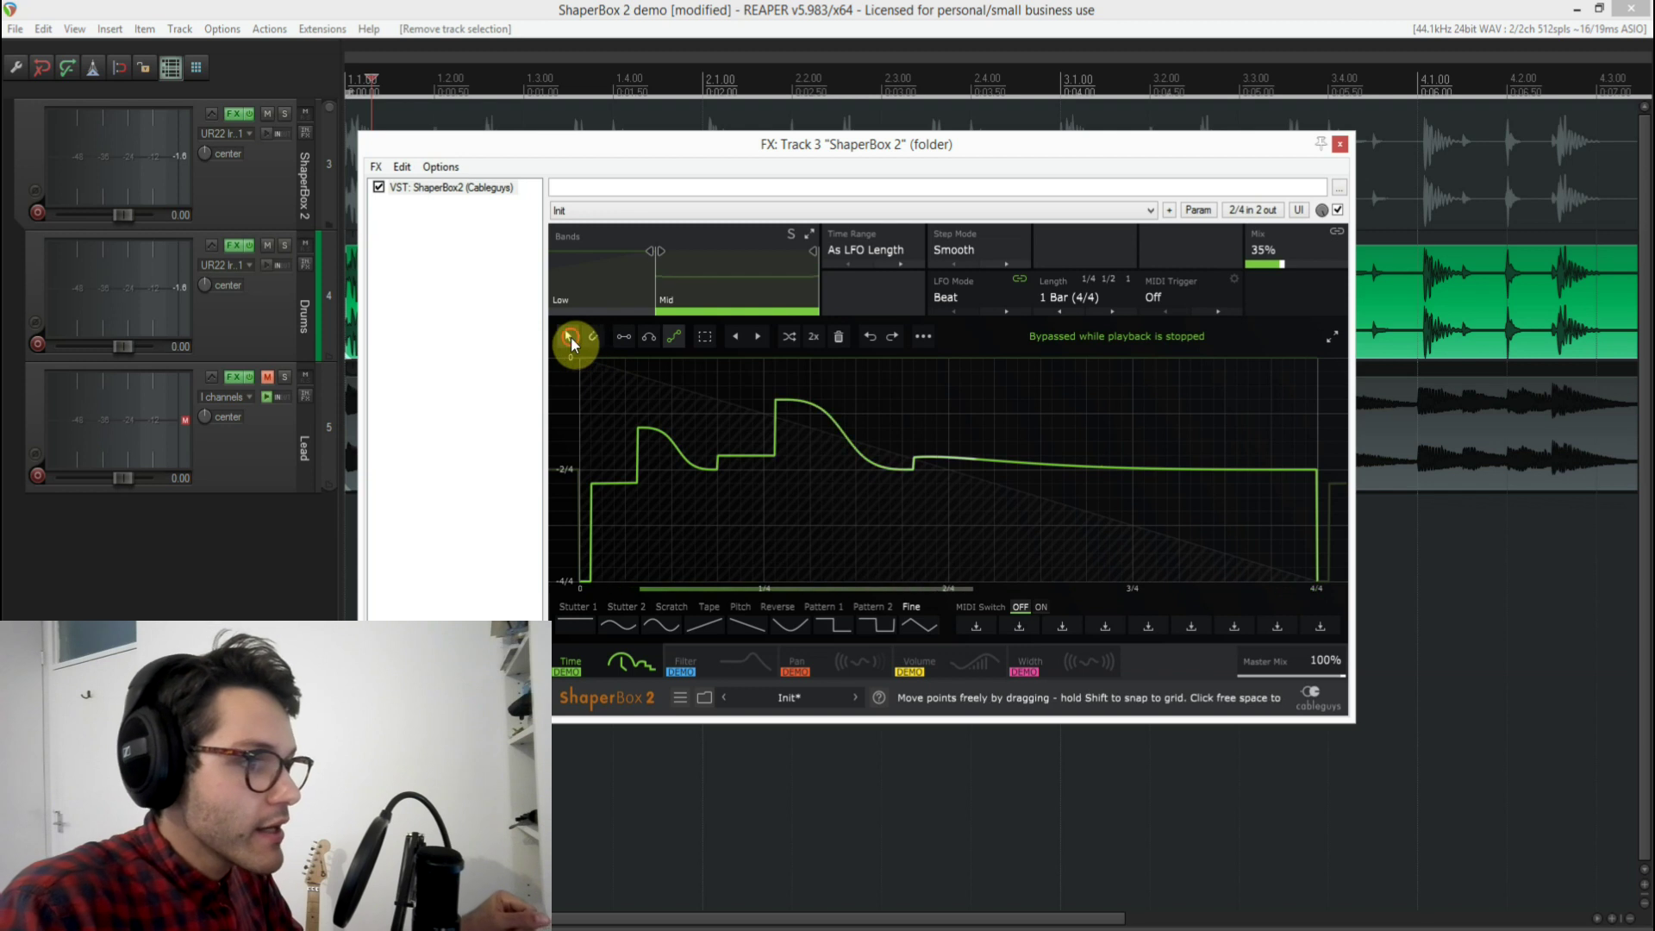
pyautogui.moveTo(1121, 474)
pyautogui.mouseDown()
pyautogui.moveTo(1127, 354)
pyautogui.moveTo(1216, 380)
pyautogui.moveTo(1193, 517)
pyautogui.mouseUp()
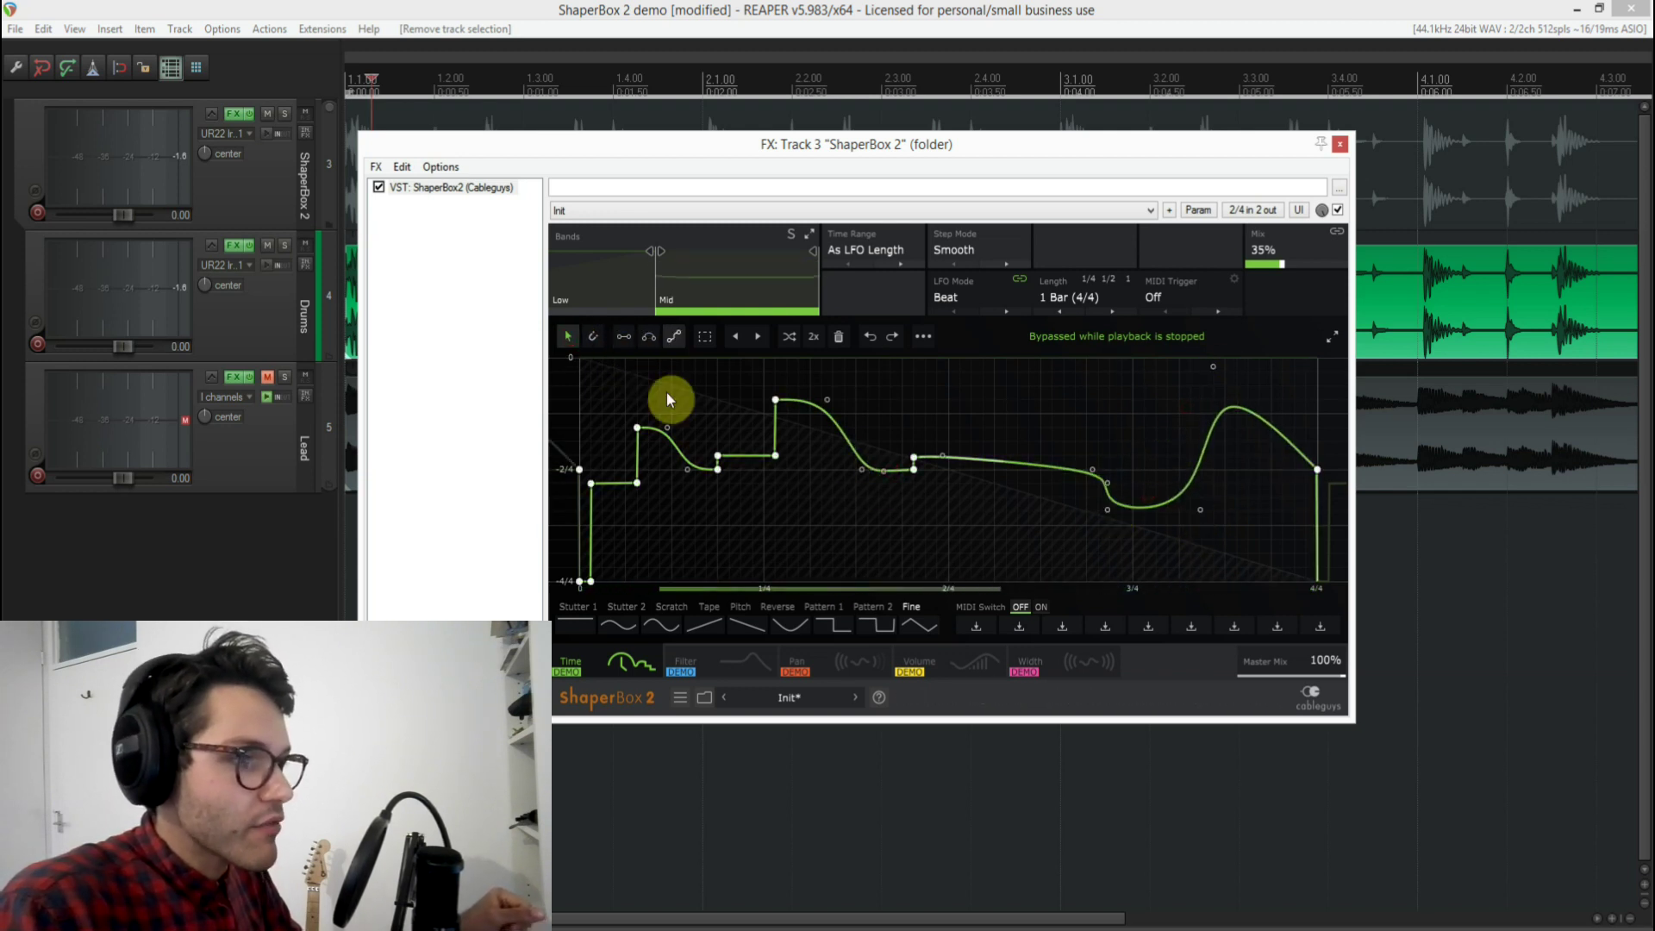
pyautogui.click(675, 337)
pyautogui.moveTo(657, 546); pyautogui.dragTo(581, 582)
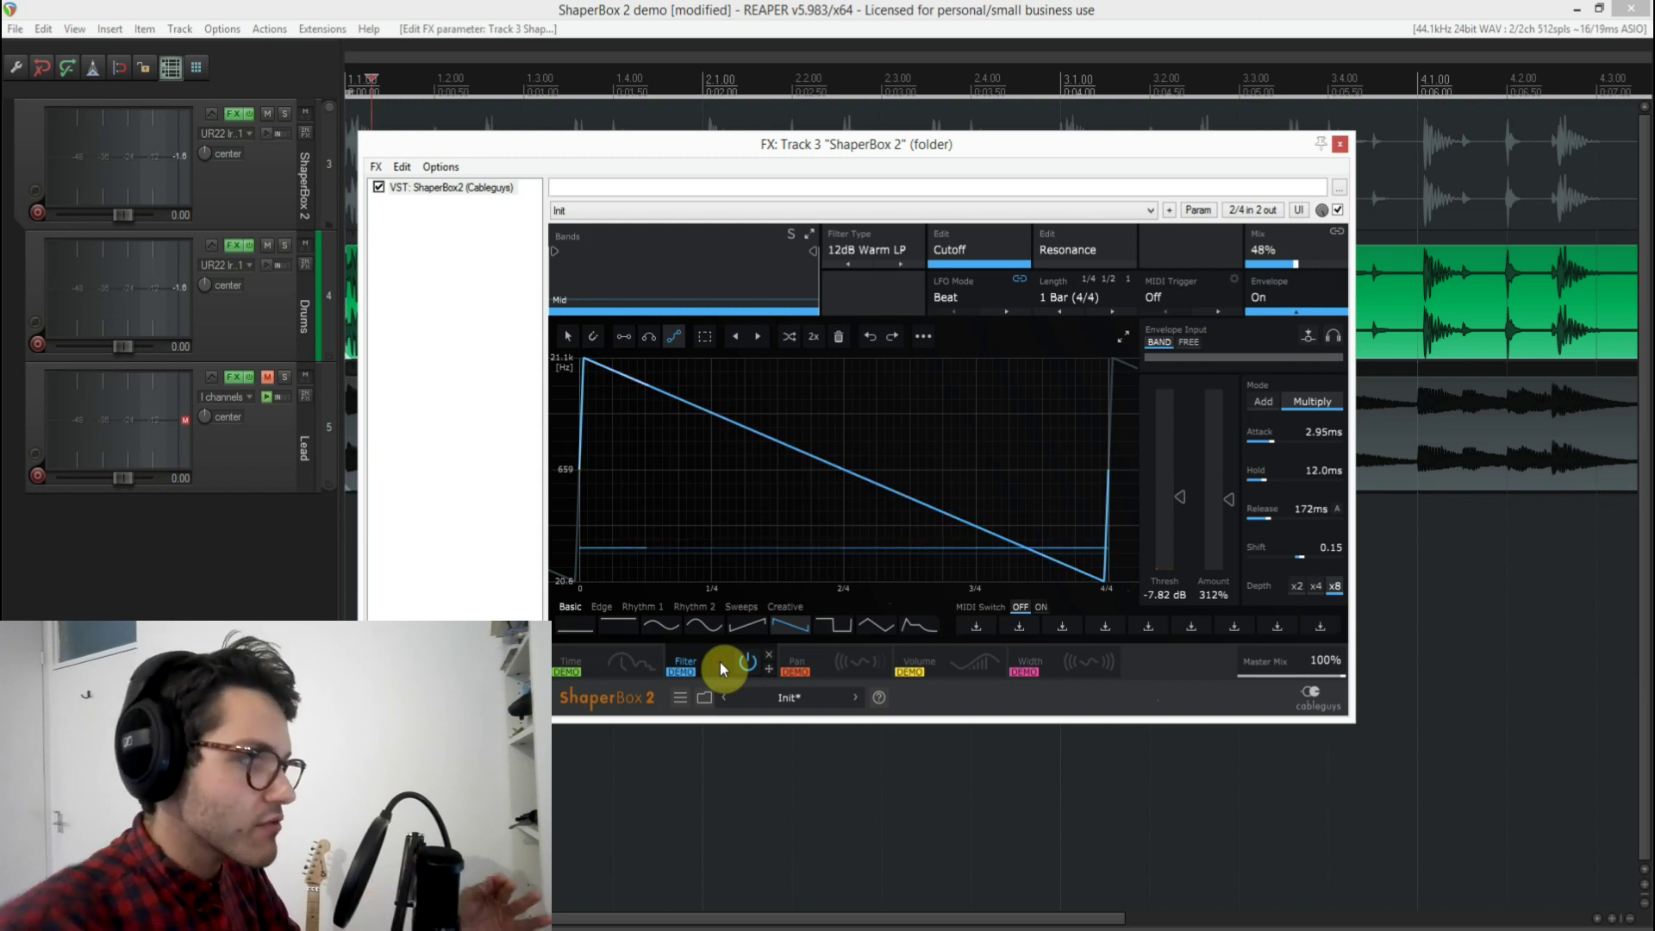
# In the Filter shaper, split the spectrum into low, mid and high bands and restore the single full-range band
pyautogui.moveTo(556, 254); pyautogui.dragTo(702, 252)
pyautogui.moveTo(812, 250); pyautogui.dragTo(653, 251)
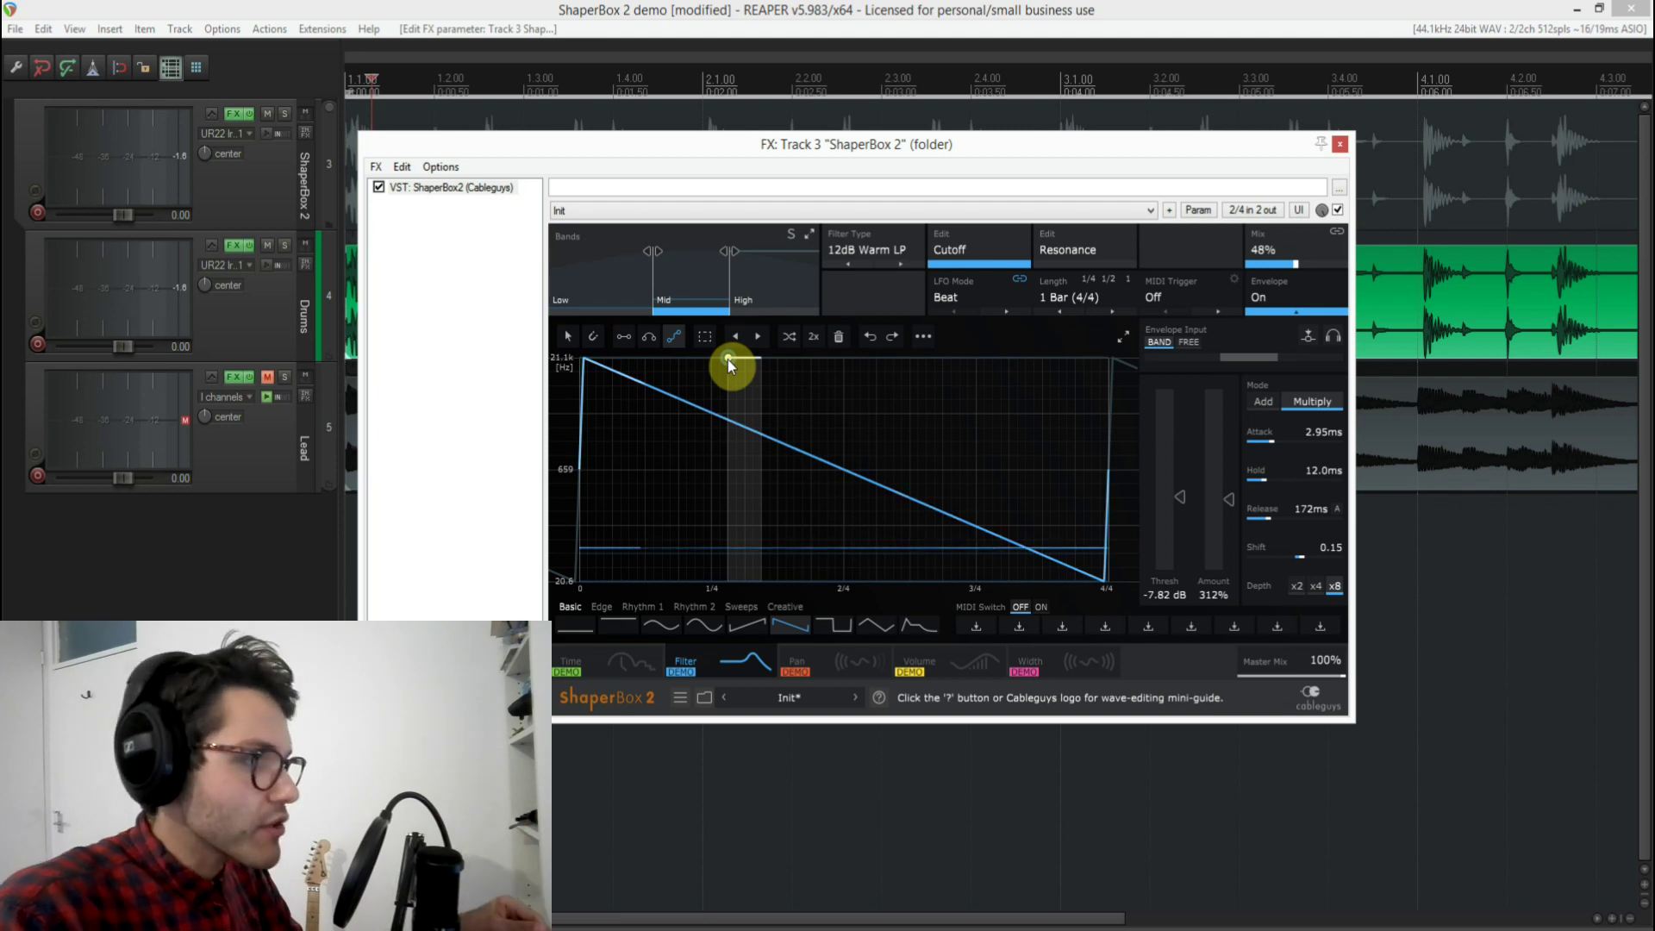
pyautogui.moveTo(652, 251); pyautogui.dragTo(559, 252)
pyautogui.moveTo(741, 255); pyautogui.dragTo(820, 250)
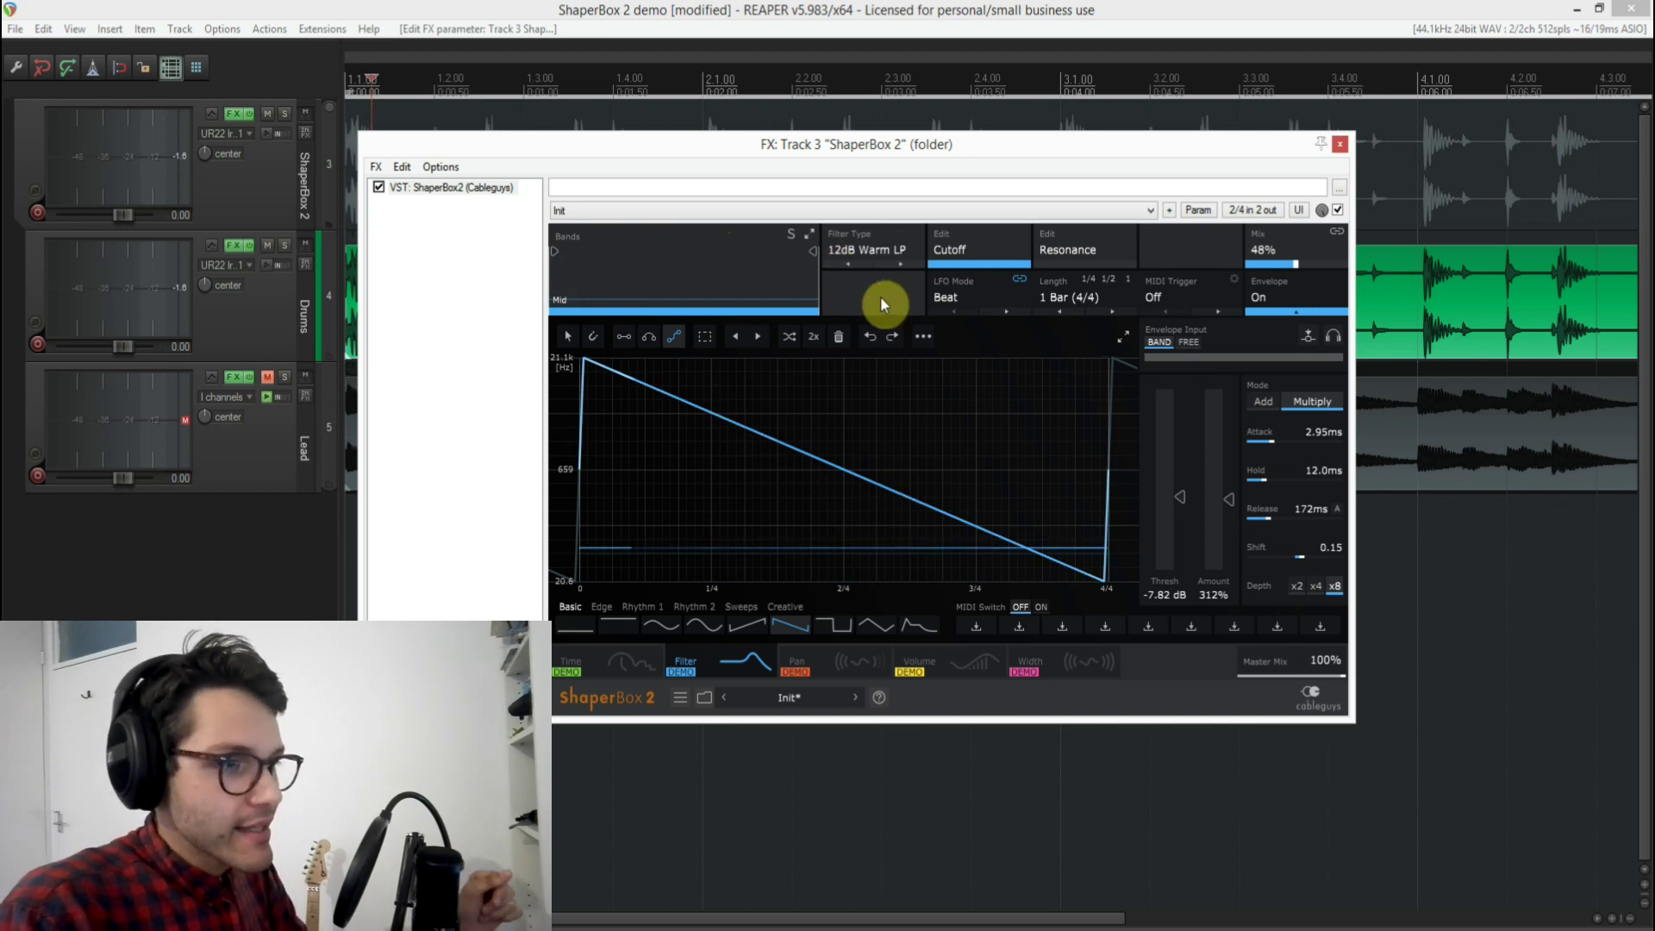
# Audition the Filter shaper at 100% mix with the envelope follower off and with it on
pyautogui.click(1283, 298)
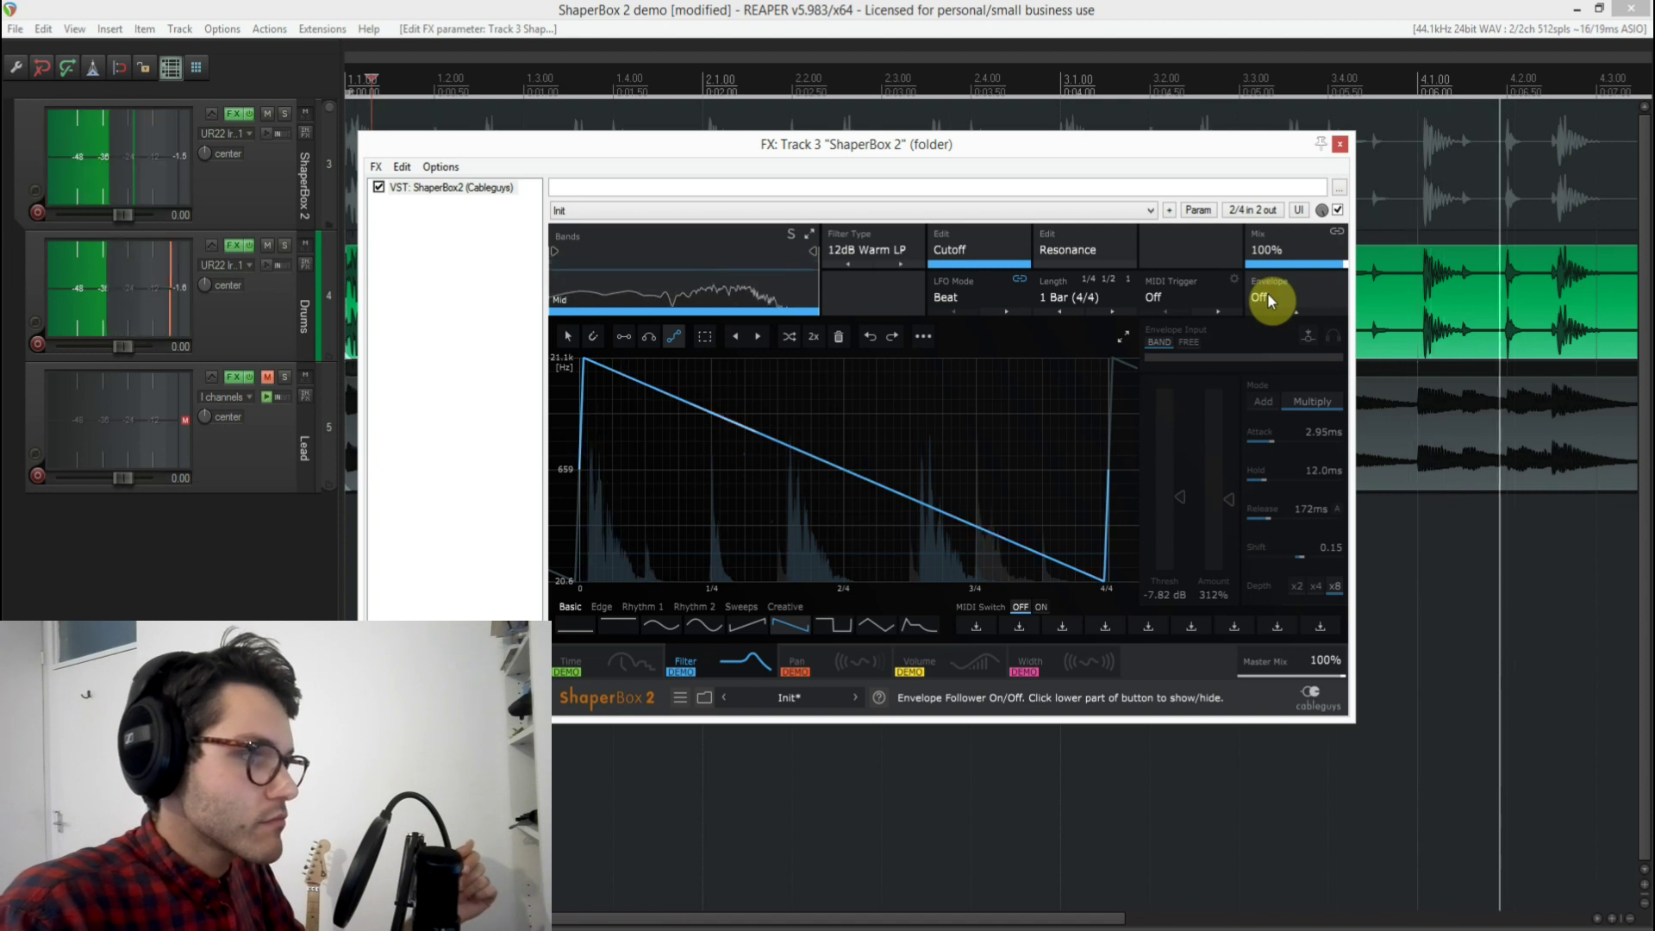
pyautogui.click(1267, 294)
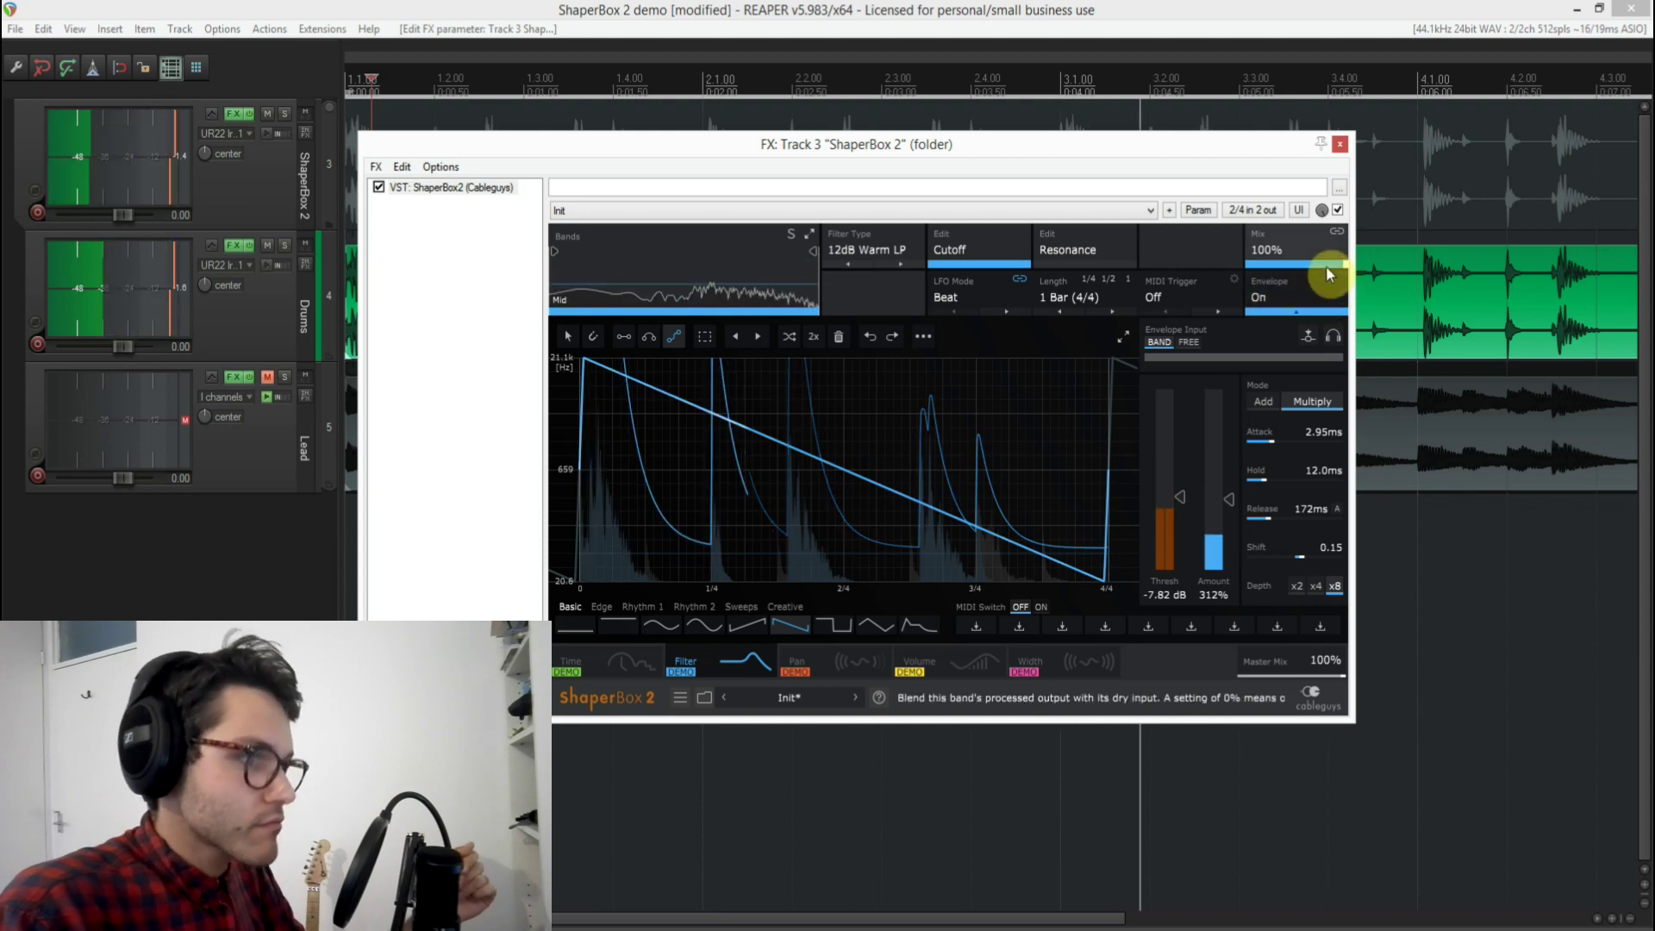
pyautogui.press('space')
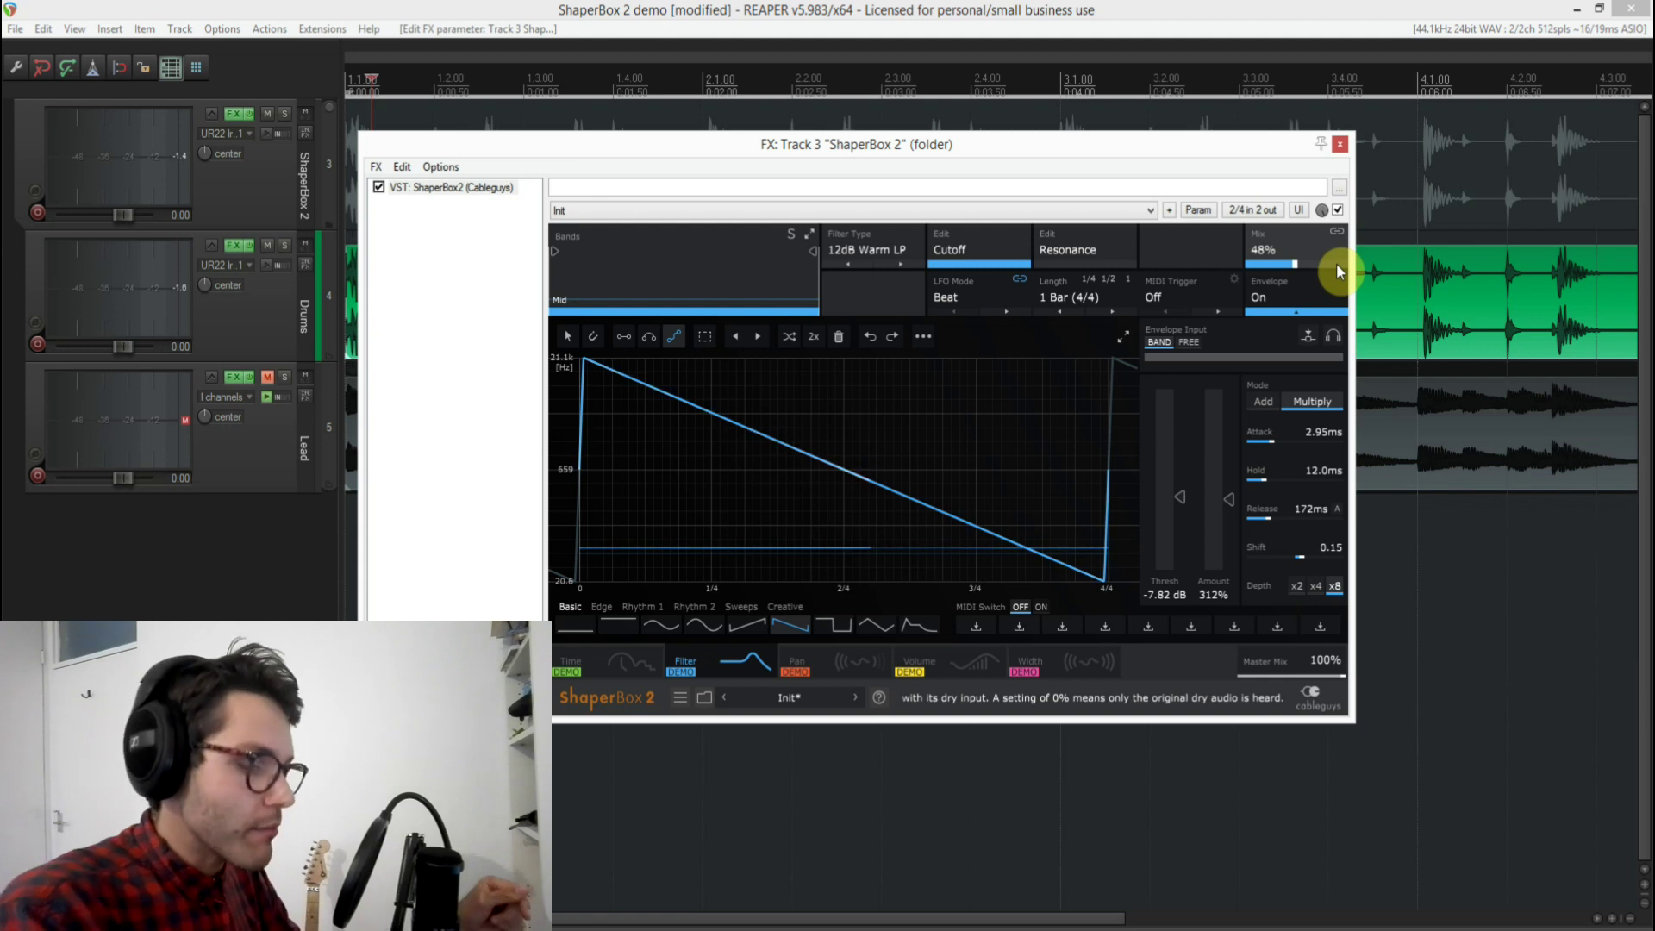
# Play the drums and set the Filter shaper's mix to 43%, ending with playback stopped
pyautogui.press('space')
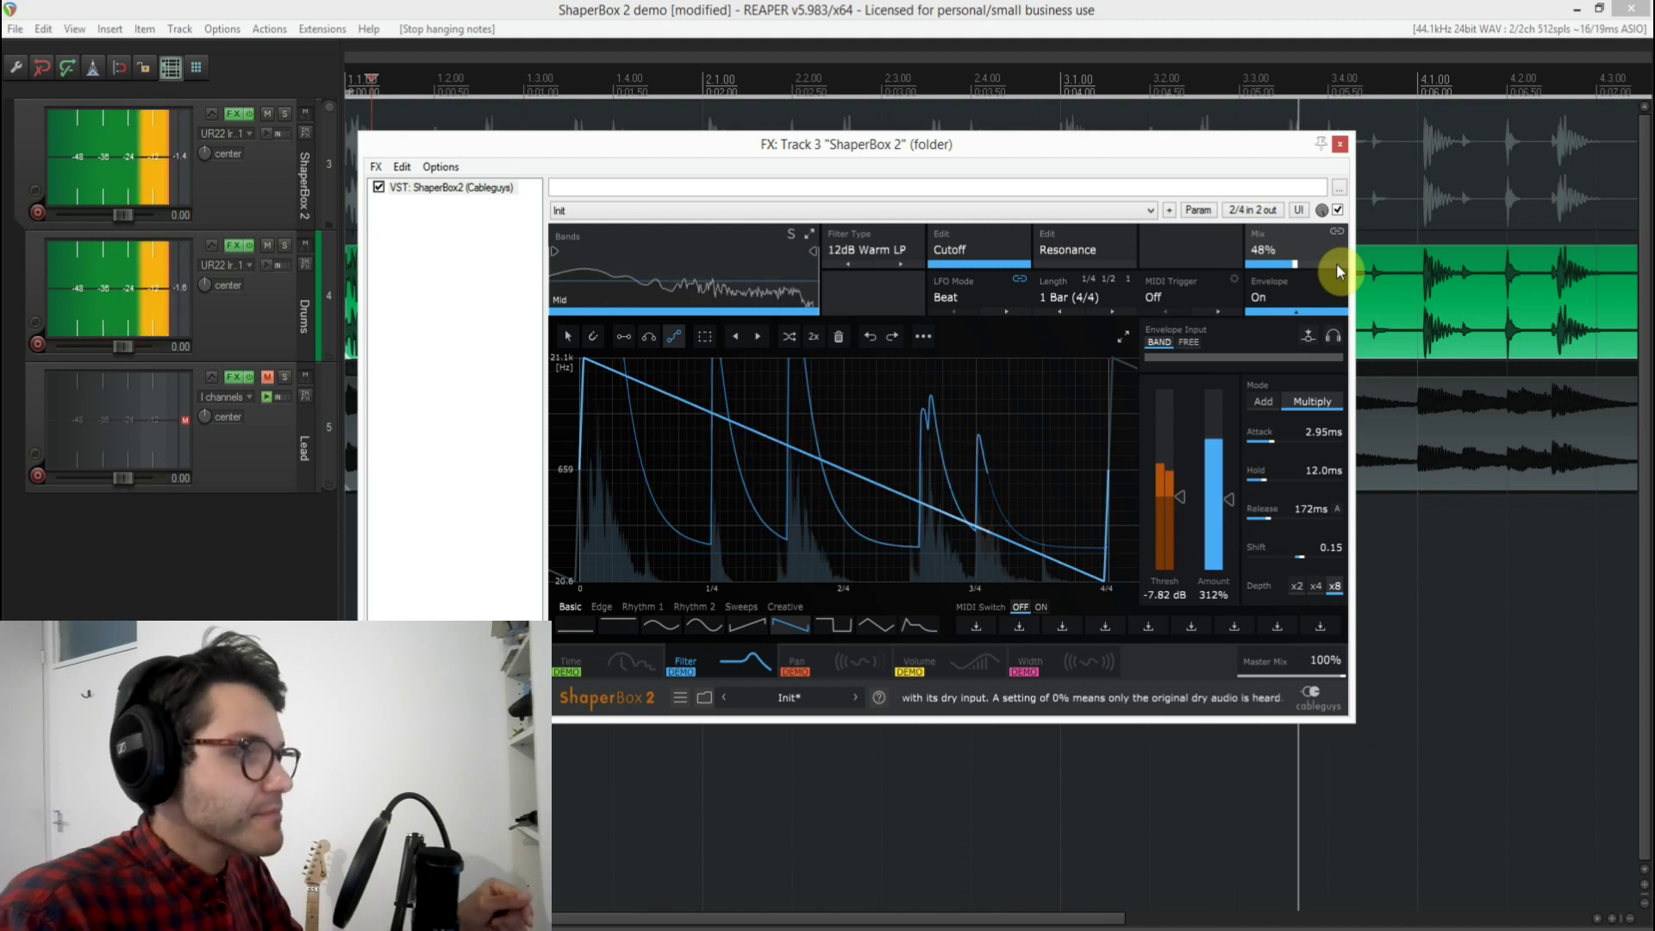
pyautogui.moveTo(1299, 264); pyautogui.dragTo(1317, 264)
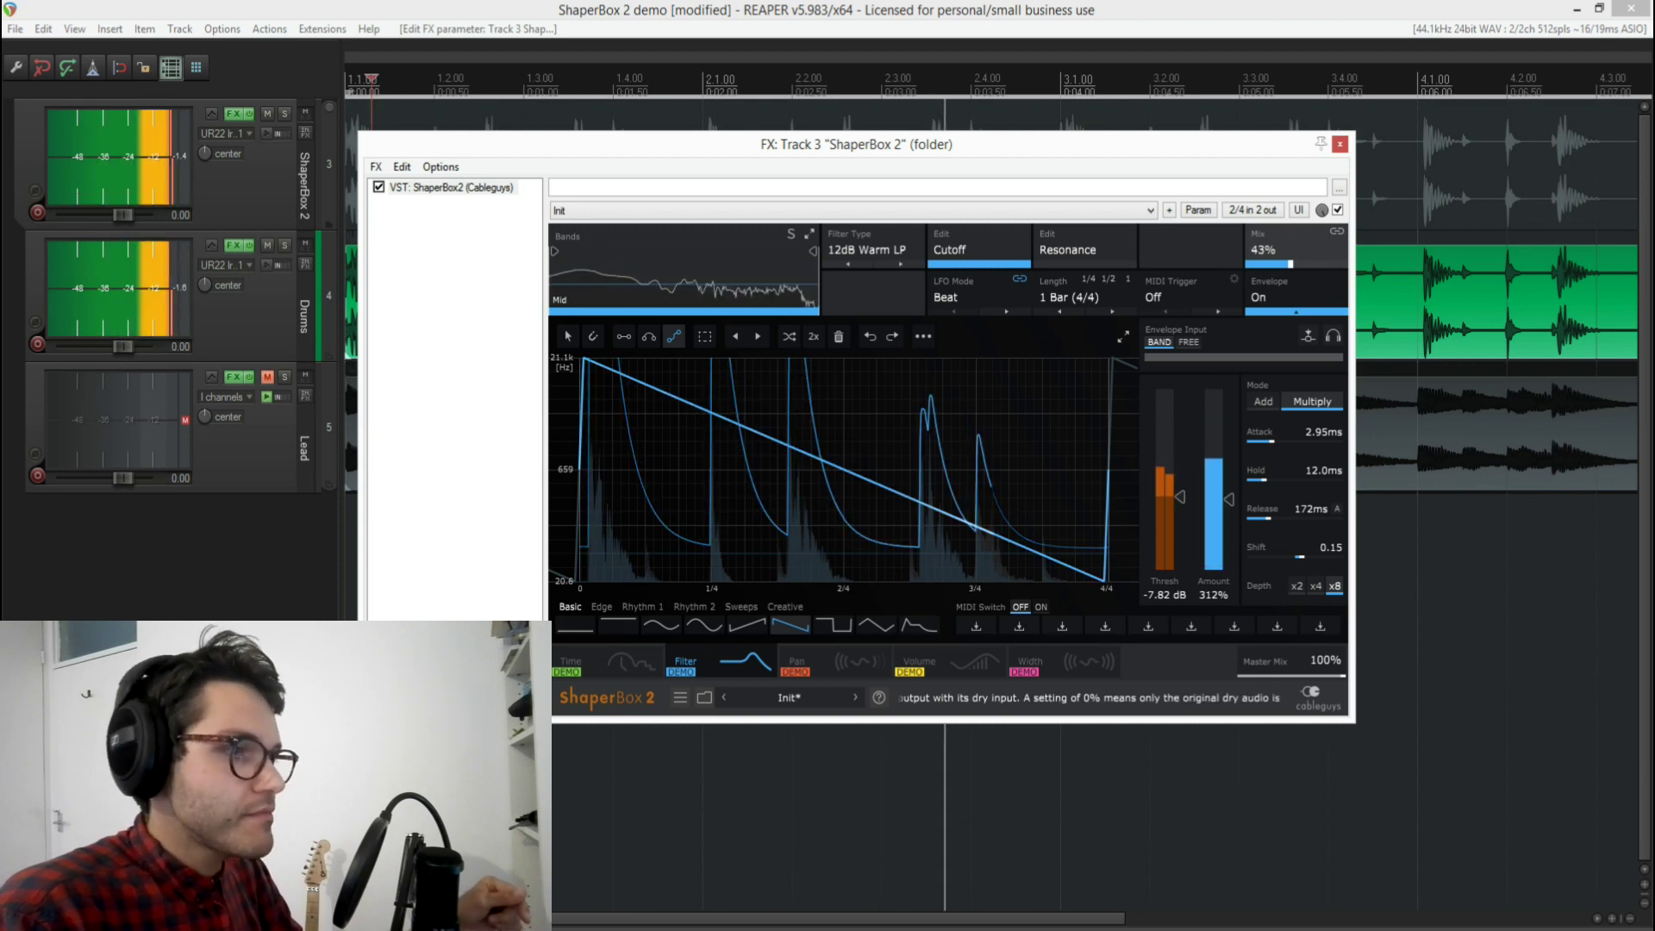
pyautogui.moveTo(1316, 264); pyautogui.dragTo(1302, 264)
pyautogui.press('space')
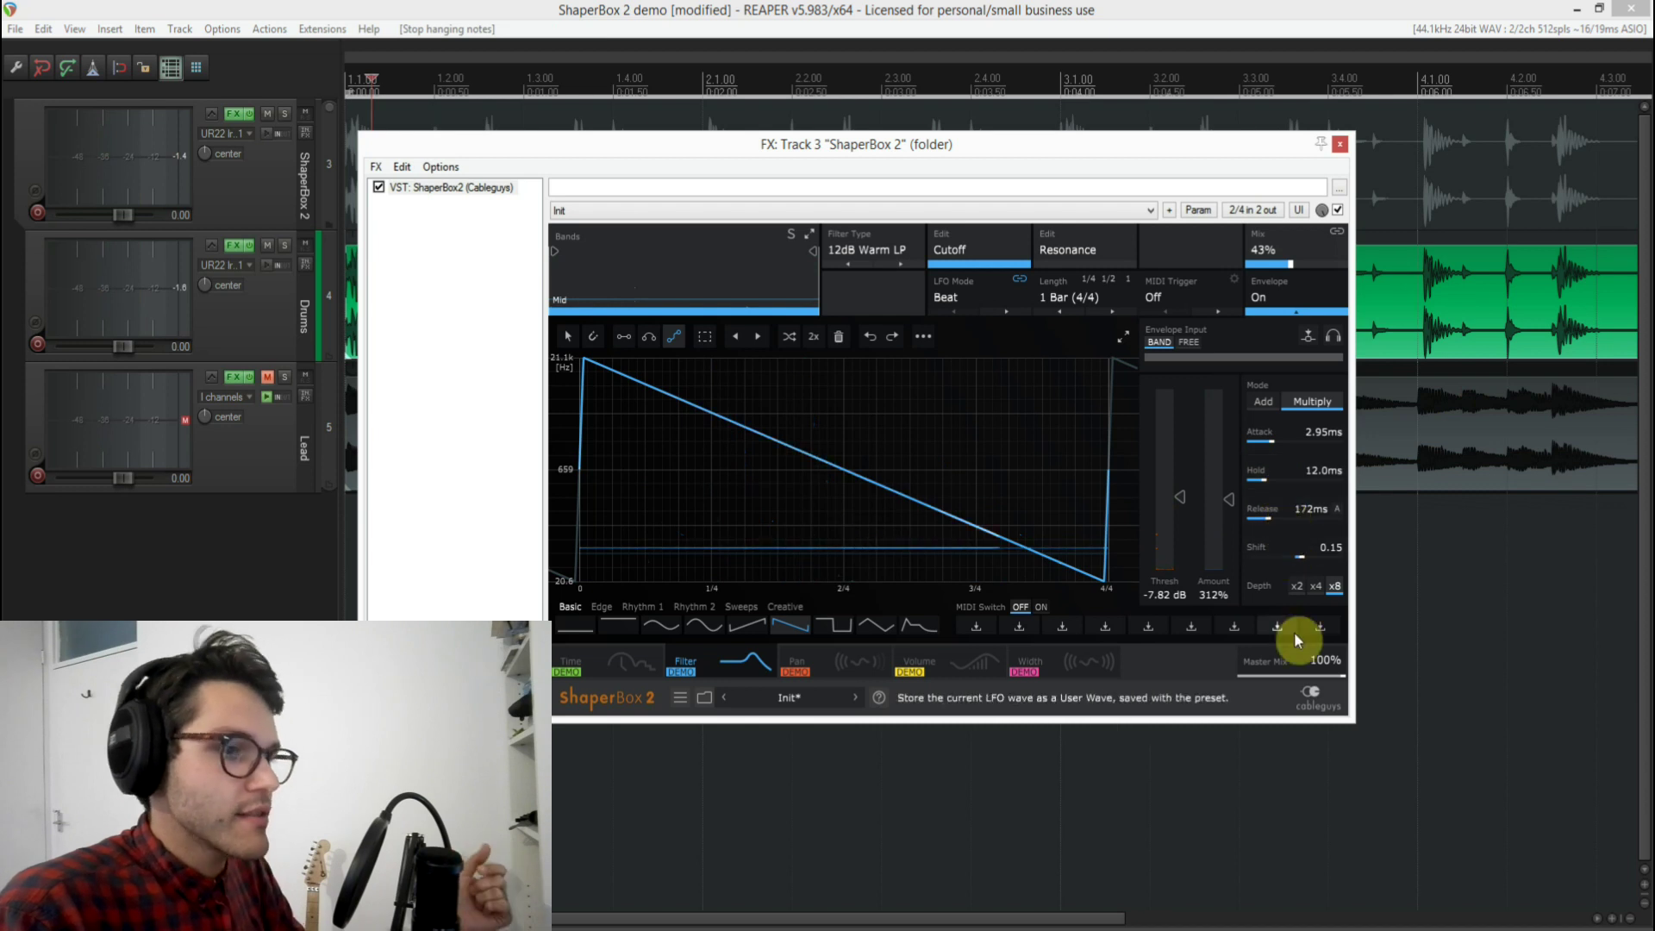
# Open the Pan shaper and compare the drums with ShaperBox 2 enabled and bypassed during playback, leaving the plugin enabled
pyautogui.moveTo(1117, 676)
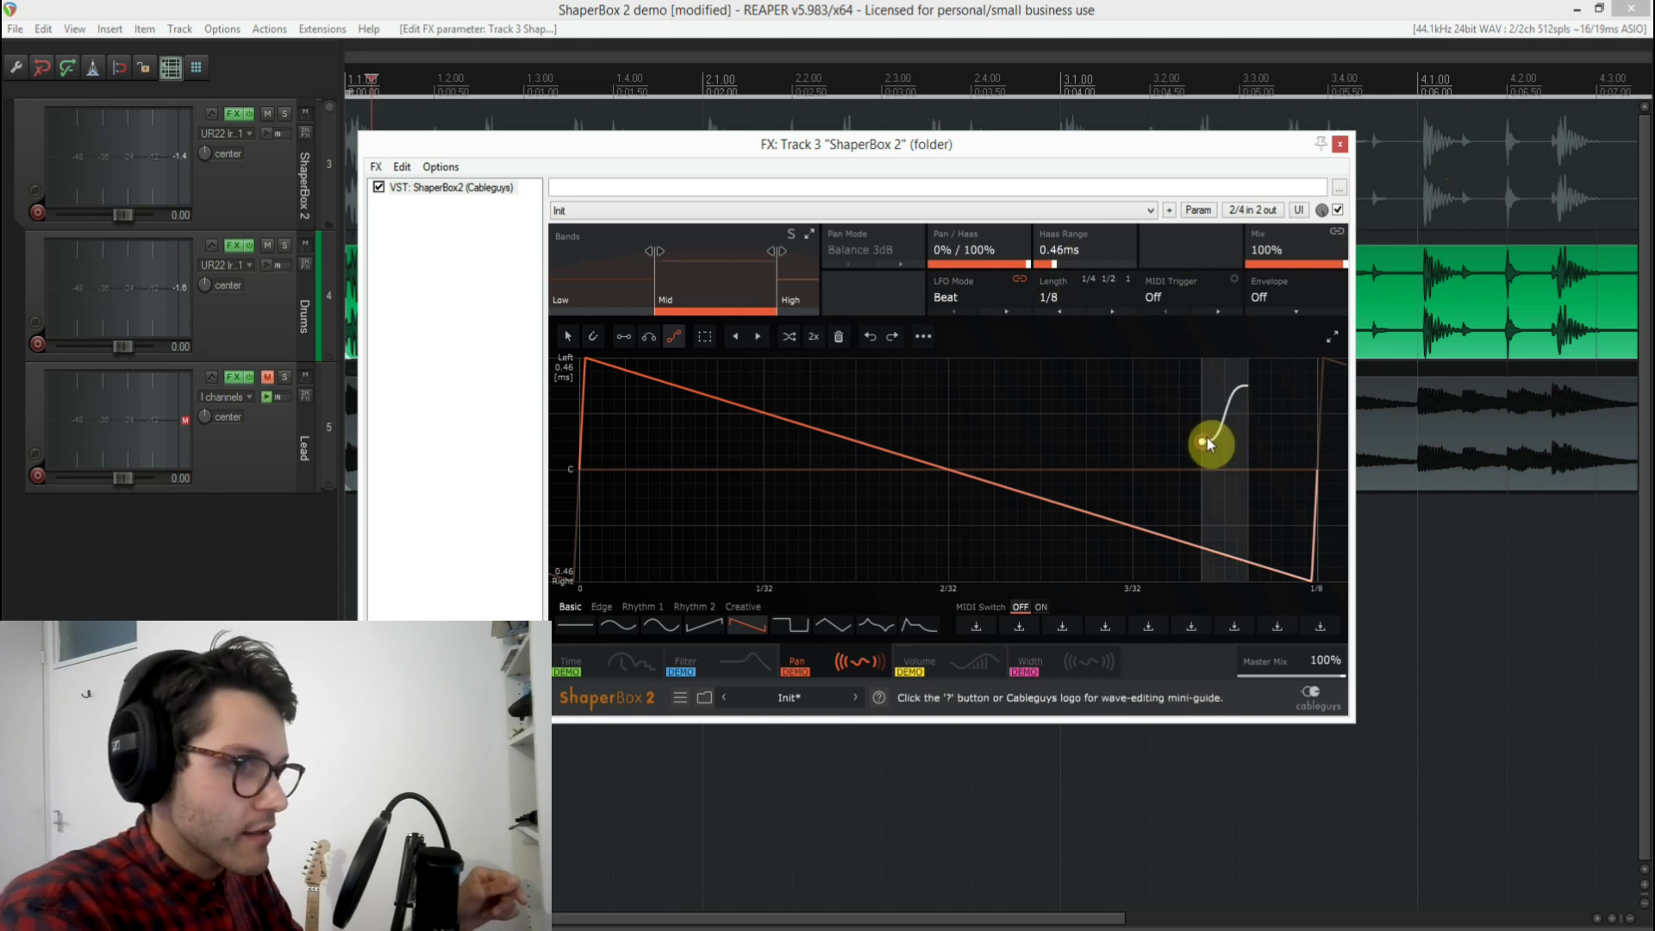
pyautogui.press('space')
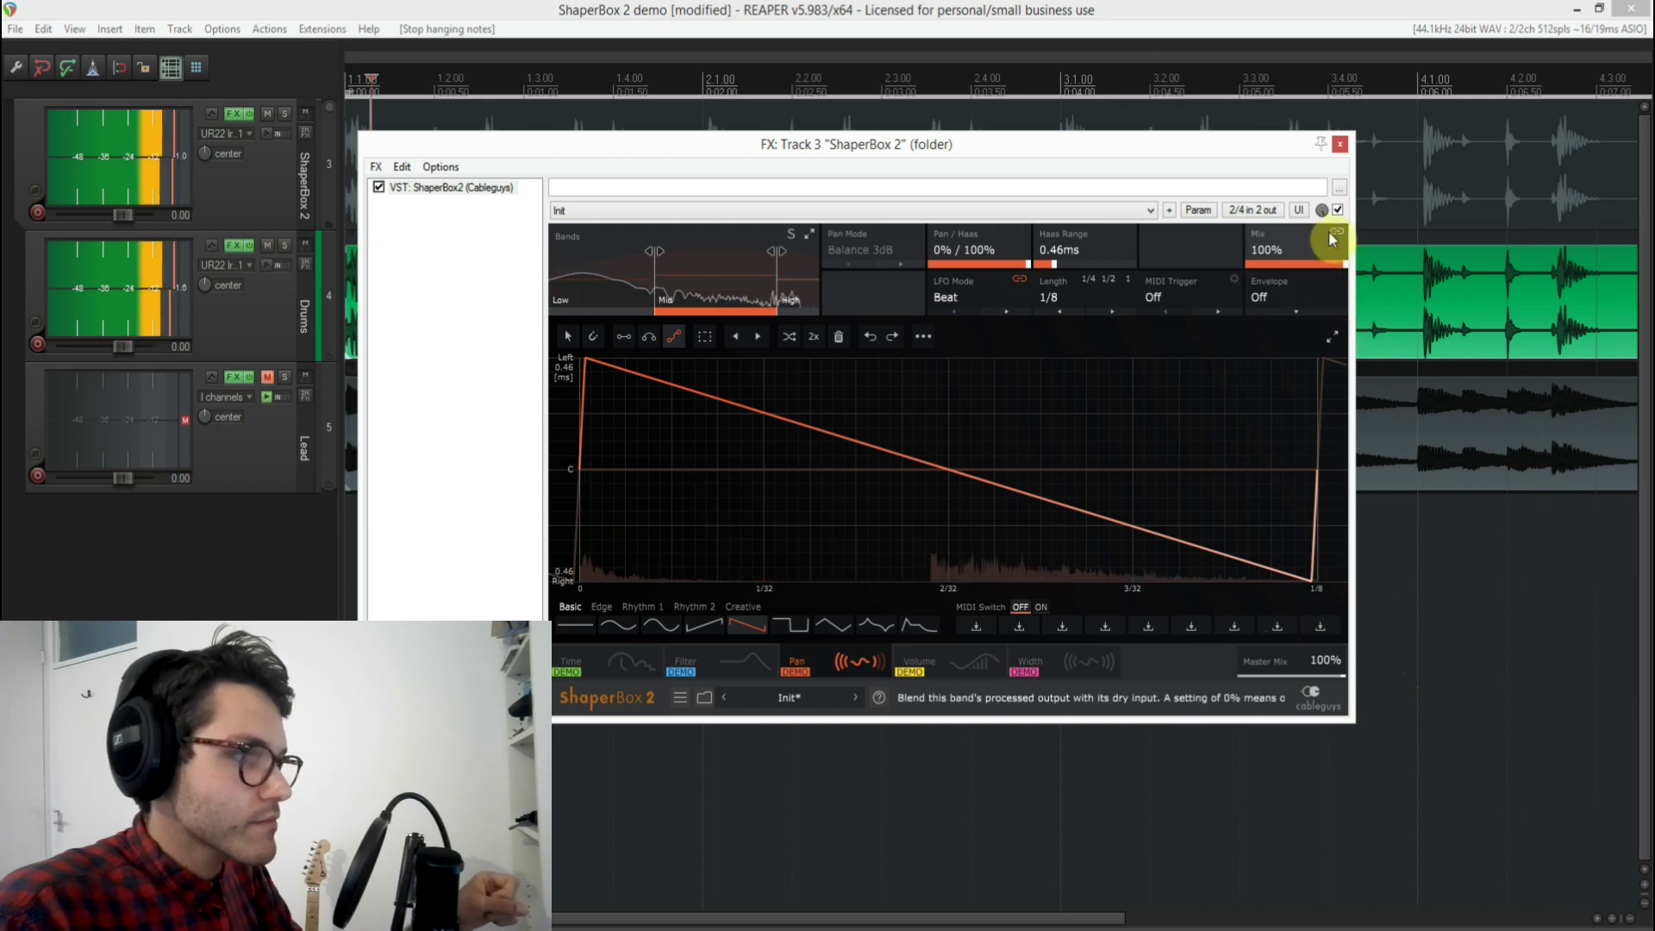
pyautogui.click(1338, 209)
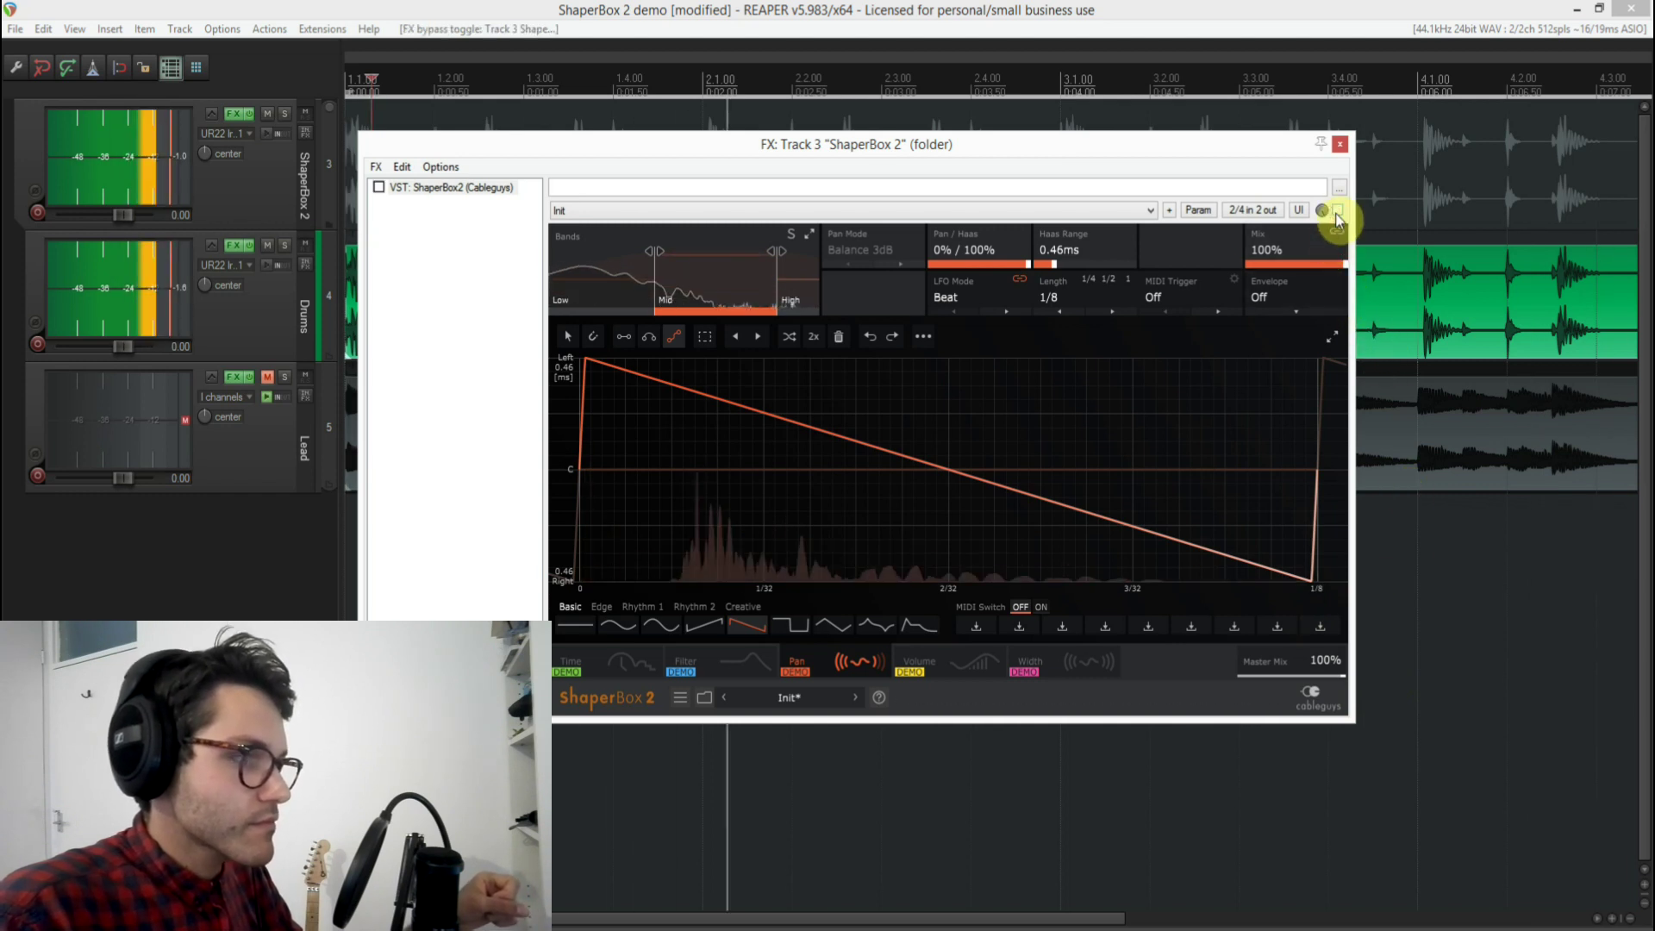
pyautogui.click(1337, 211)
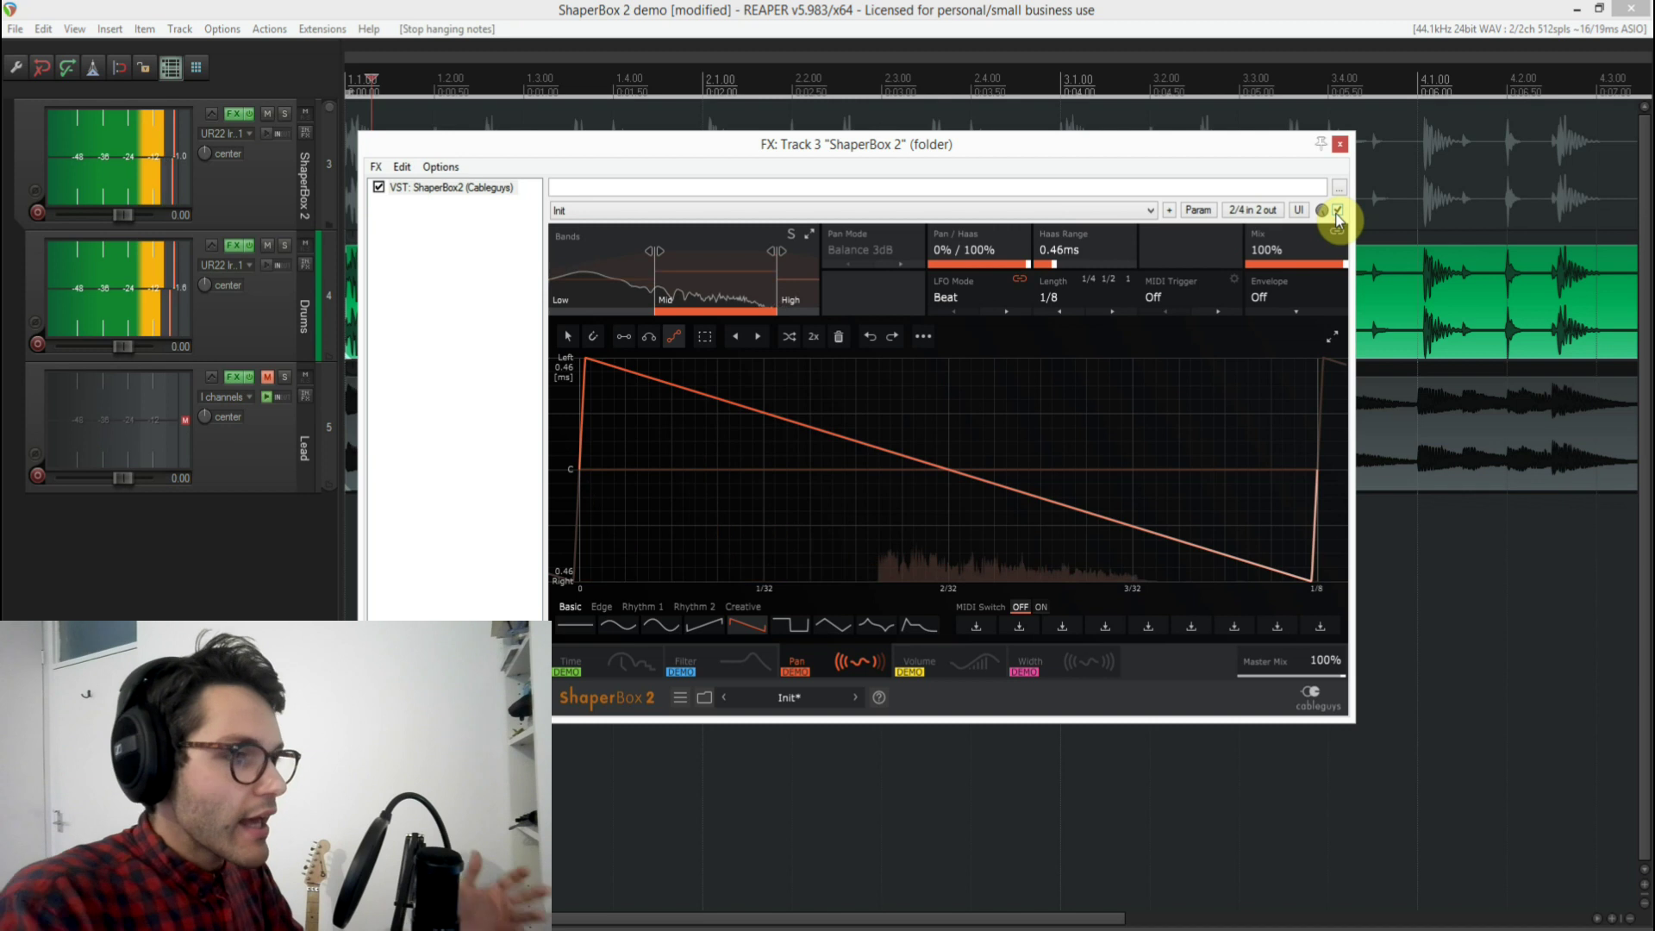
pyautogui.press('space')
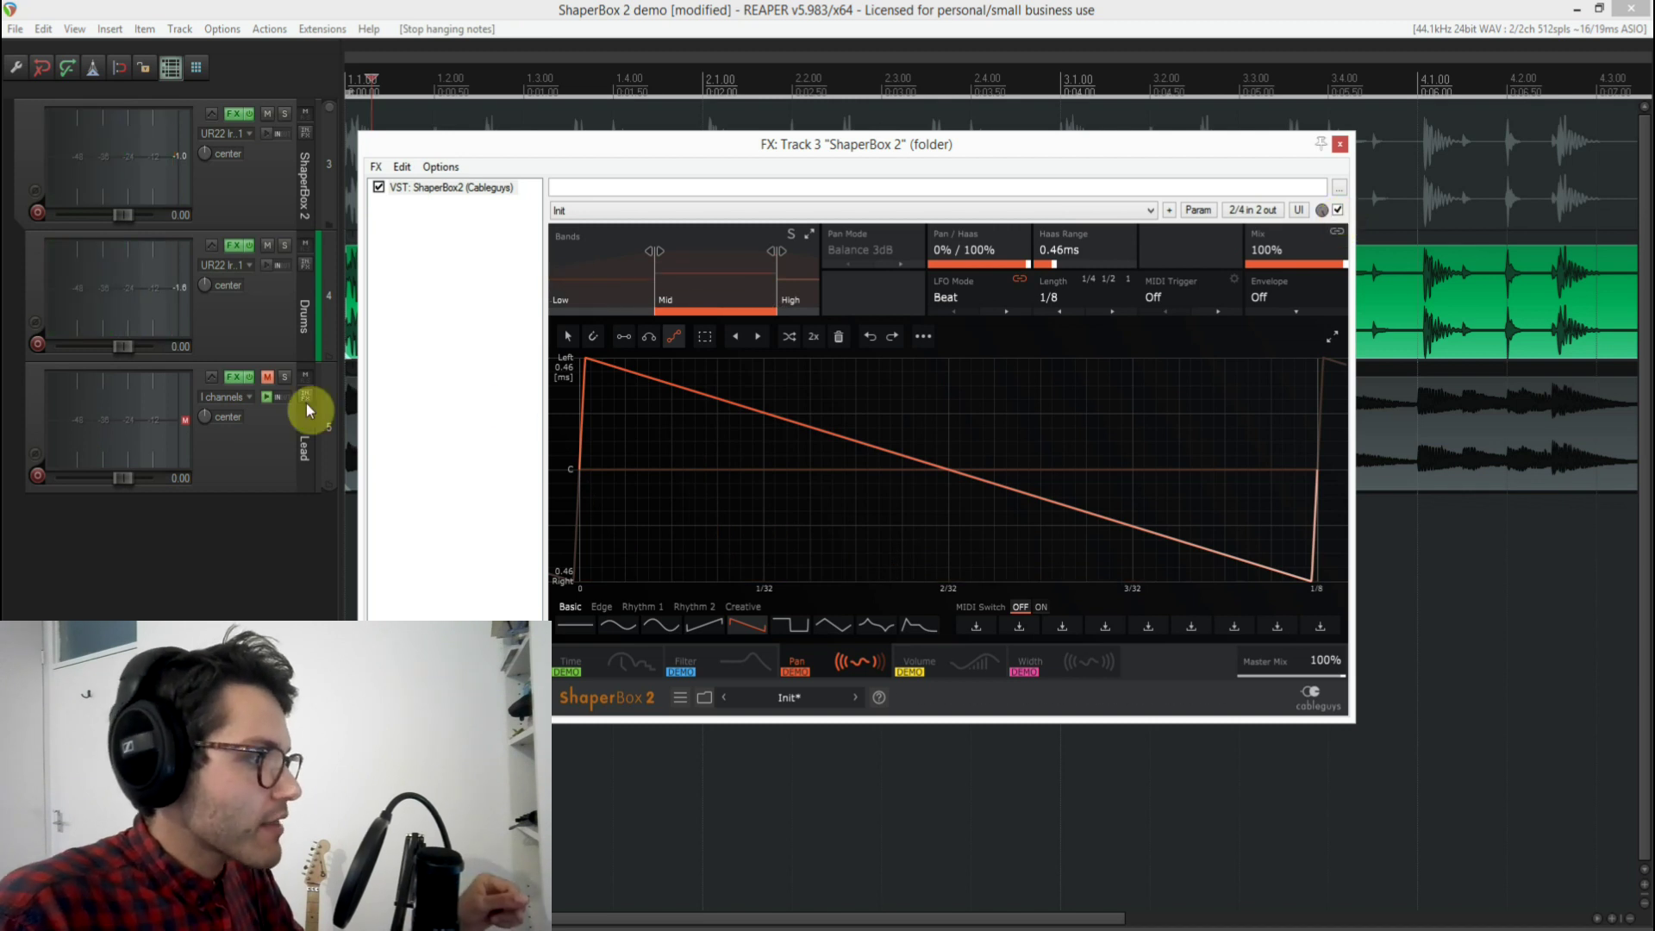
# Unmute the Lead track and mute the Drums track
pyautogui.click(284, 431)
pyautogui.click(268, 378)
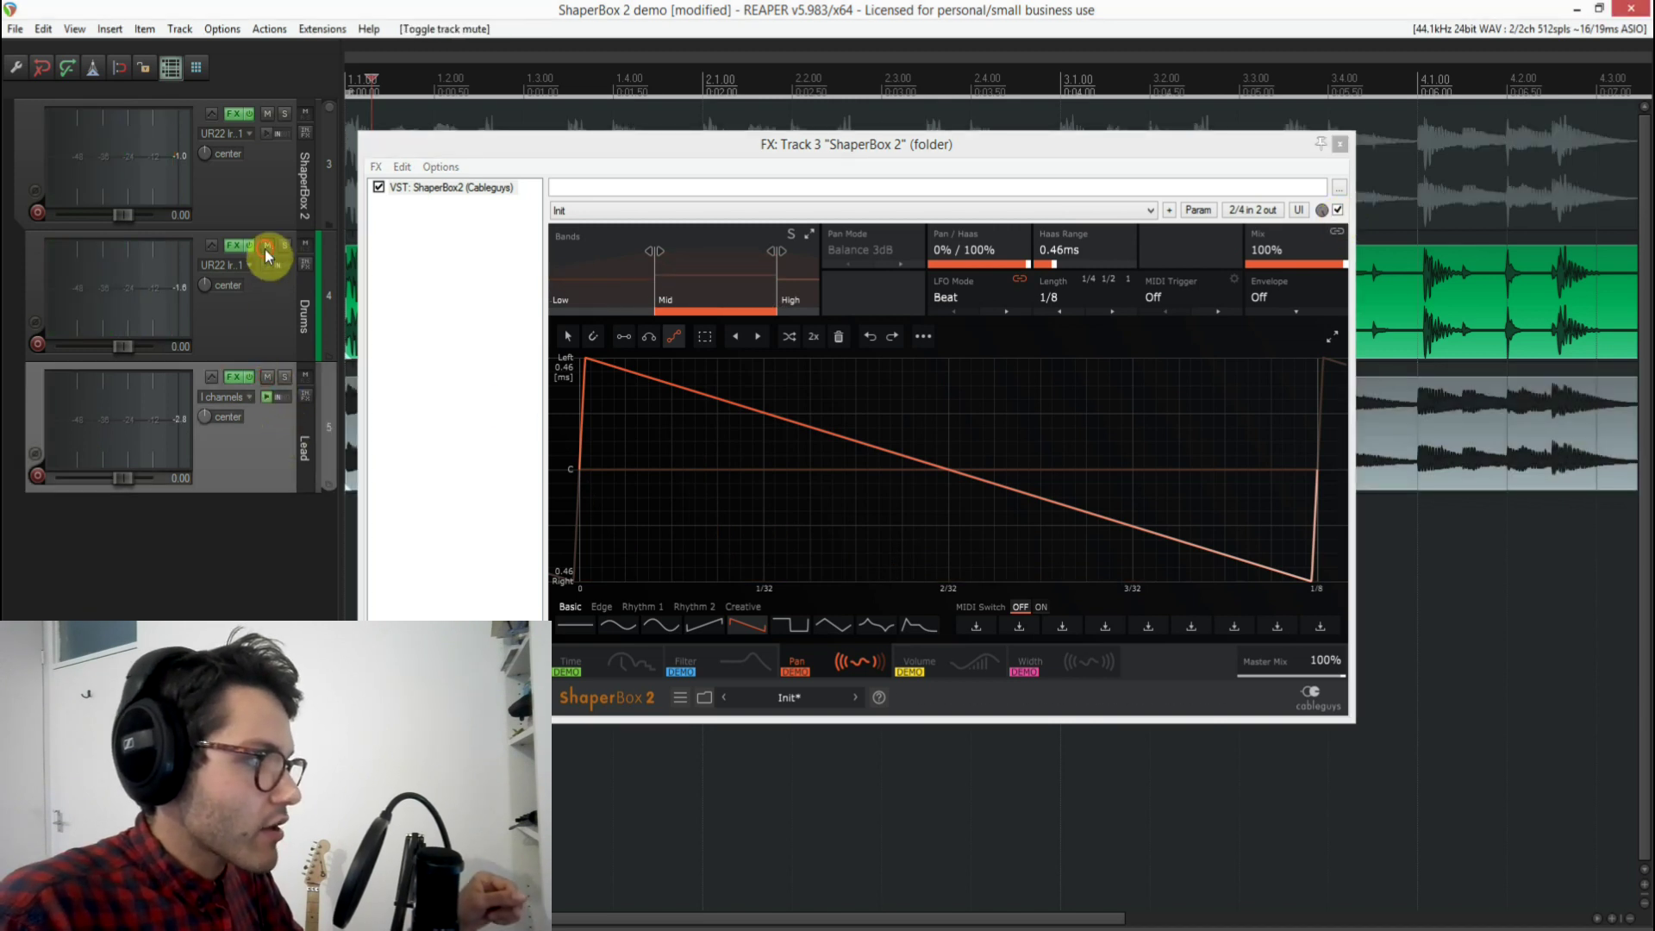
pyautogui.click(267, 247)
# Play the lead with ShaperBox 2 bypassed and re-enable it to hear the Pan effect at 100% mix
pyautogui.click(1337, 211)
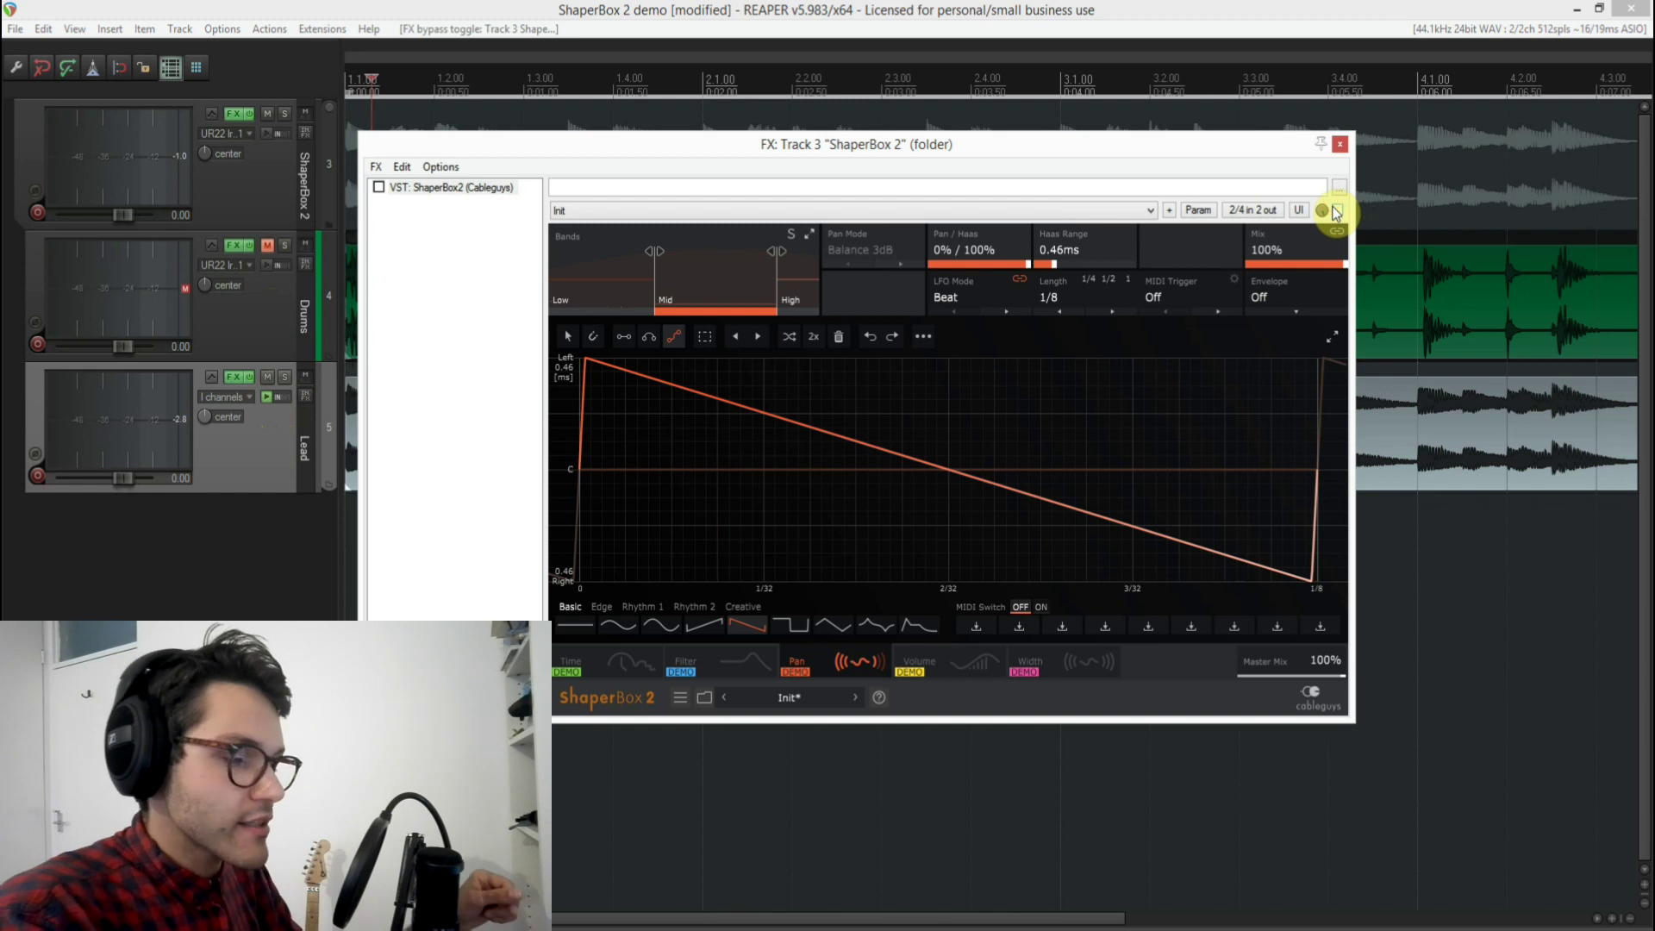
pyautogui.press('space')
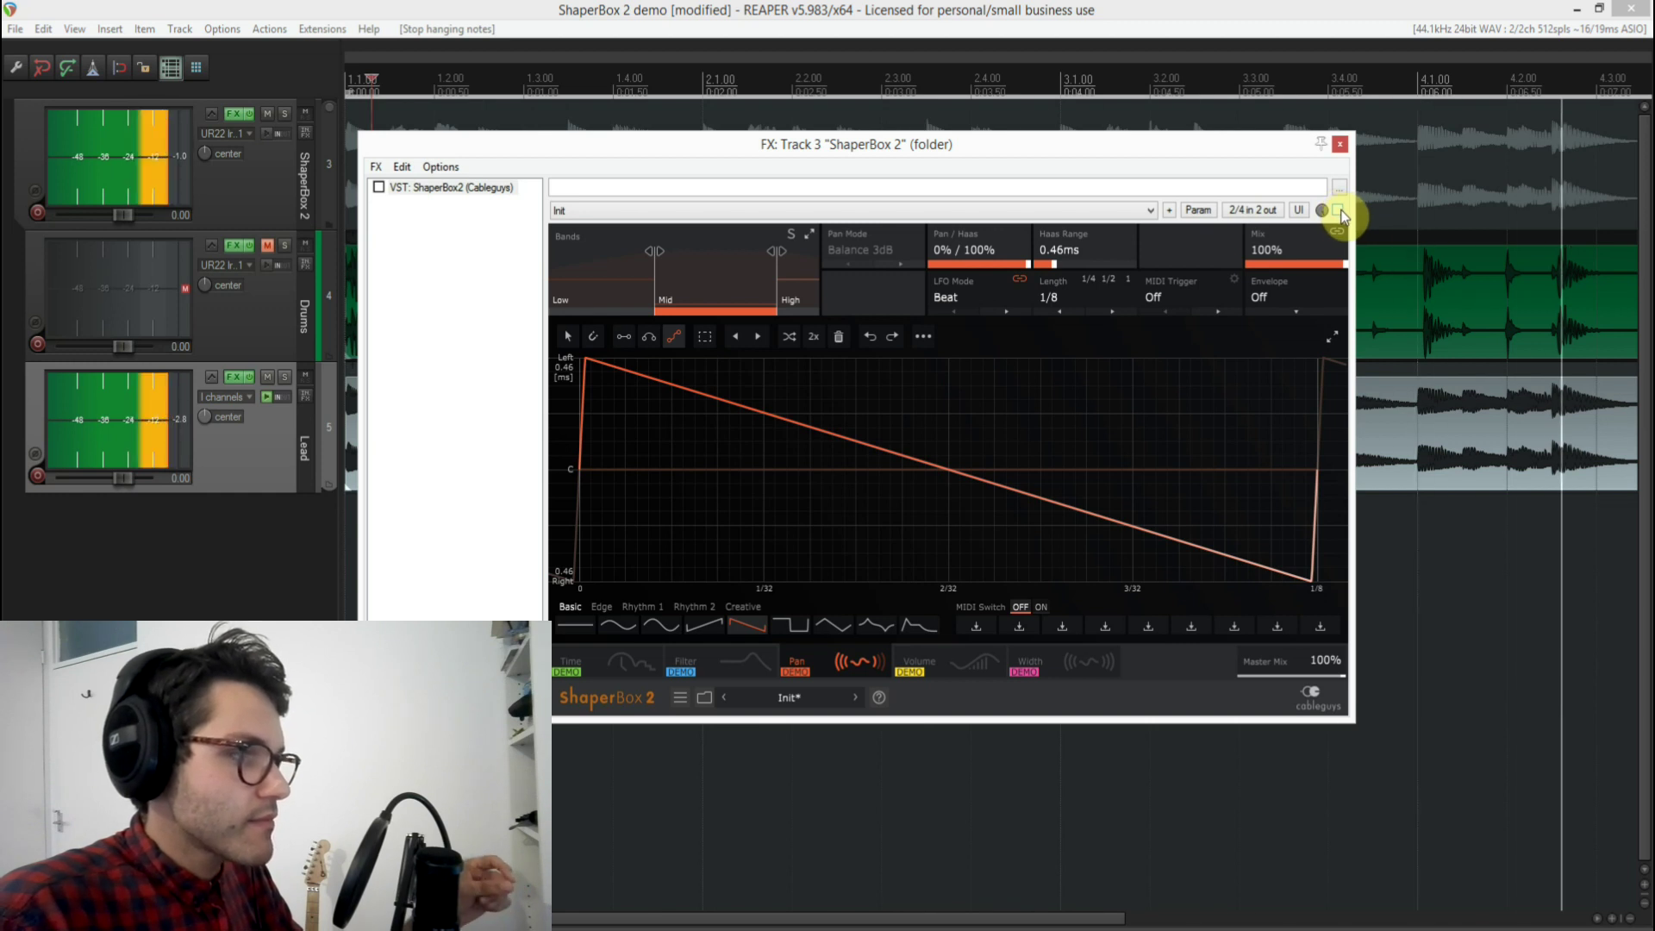
pyautogui.click(1338, 210)
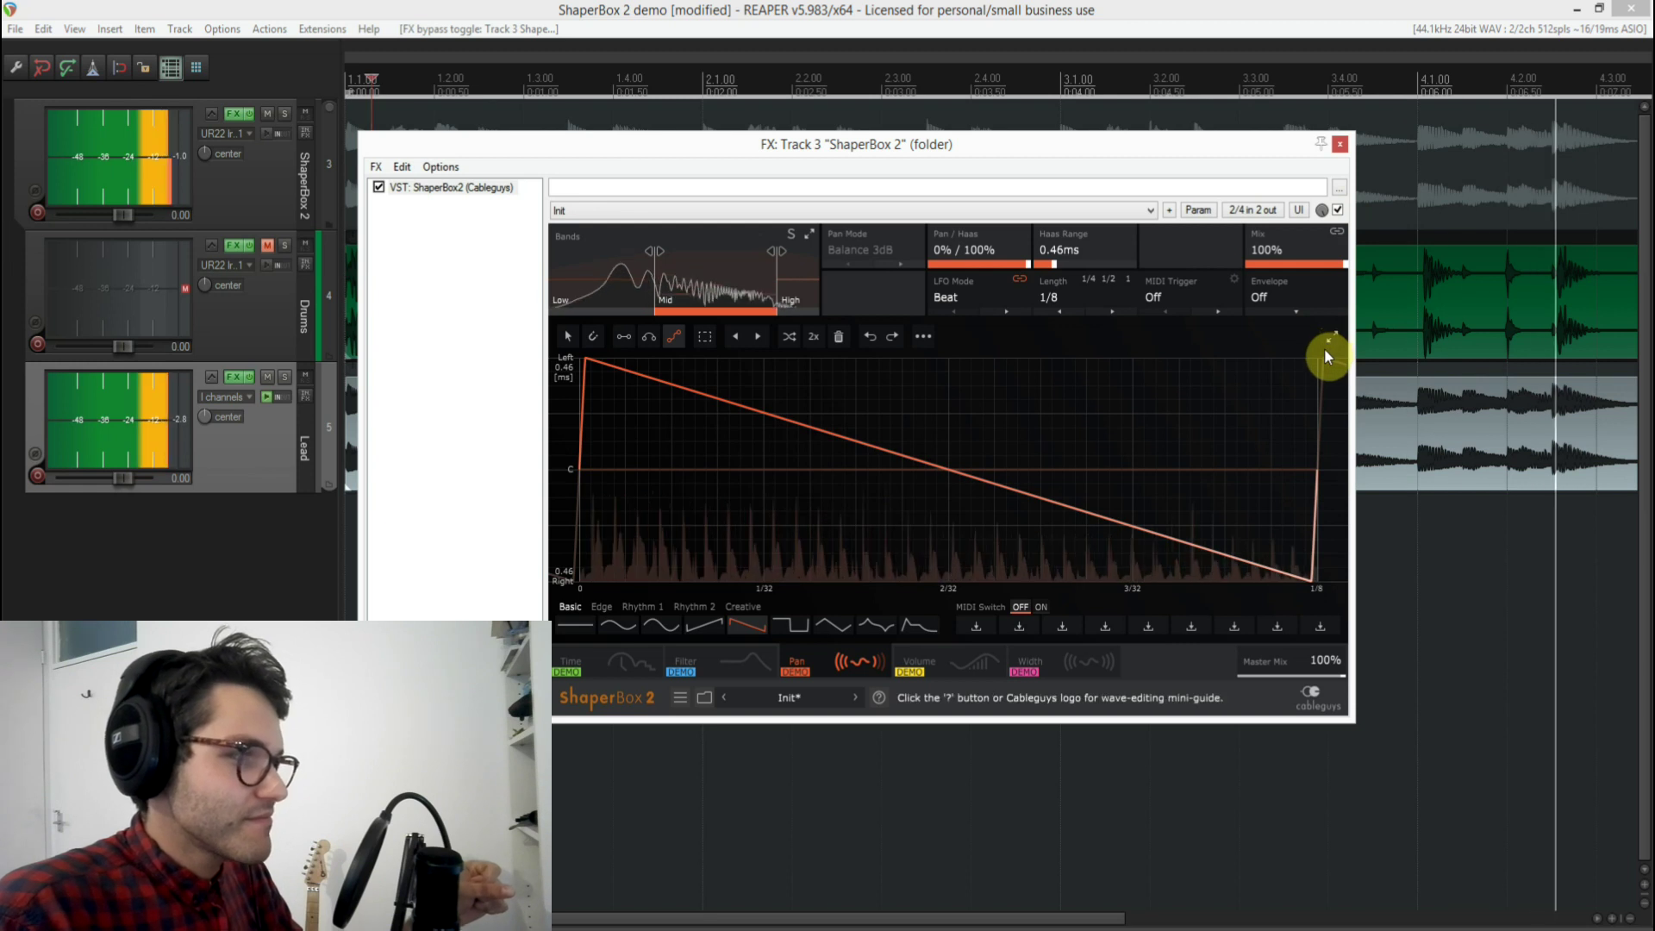
pyautogui.press('space')
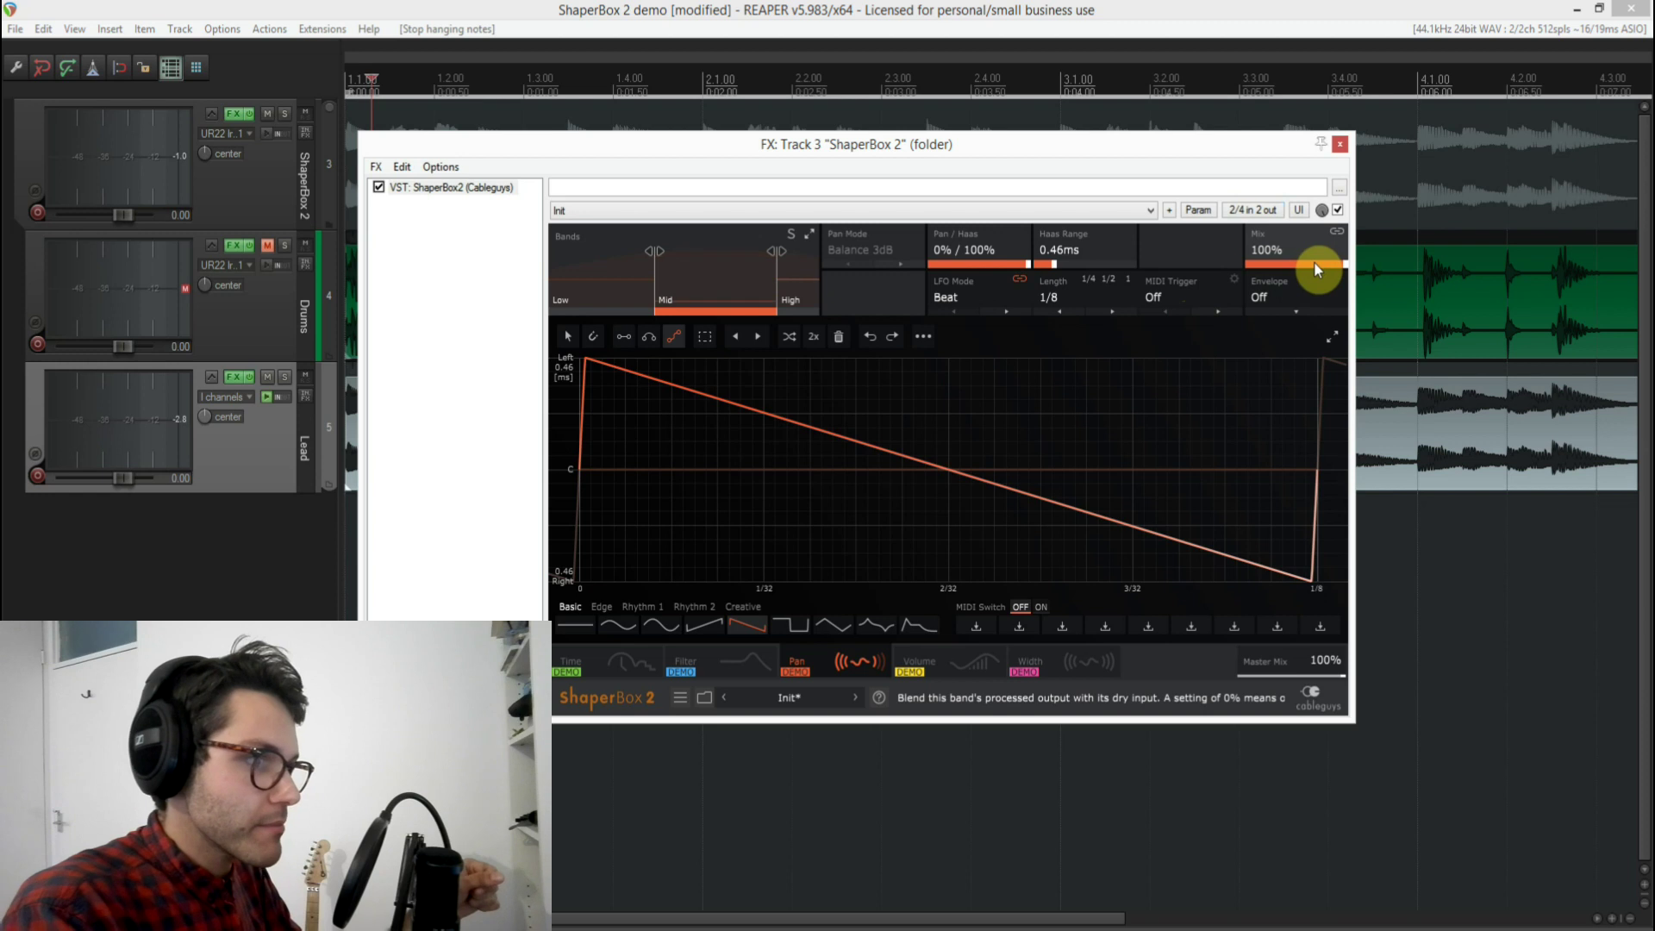
# Play the lead and reduce the Pan shaper's mix to 38%, ending with playback stopped
pyautogui.press('space')
pyautogui.moveTo(1316, 267); pyautogui.dragTo(1259, 267)
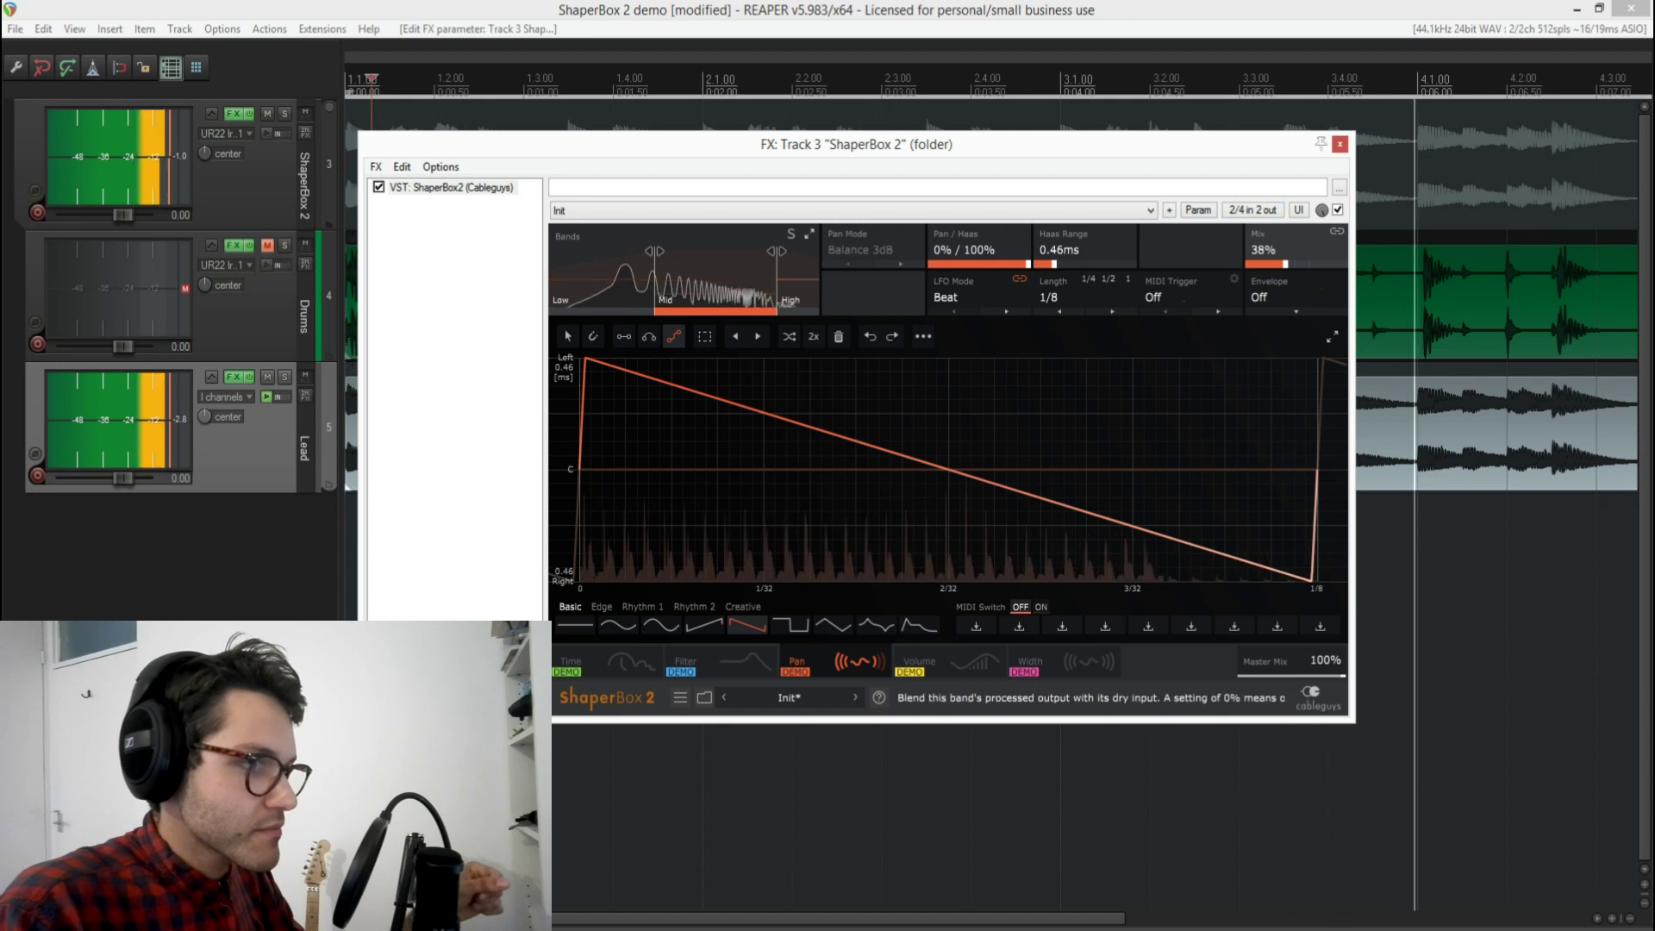
pyautogui.press('space')
# Compare the lead with ShaperBox 2 bypassed and re-enabled at the reduced Pan mix, ending with playback stopped
pyautogui.click(1336, 210)
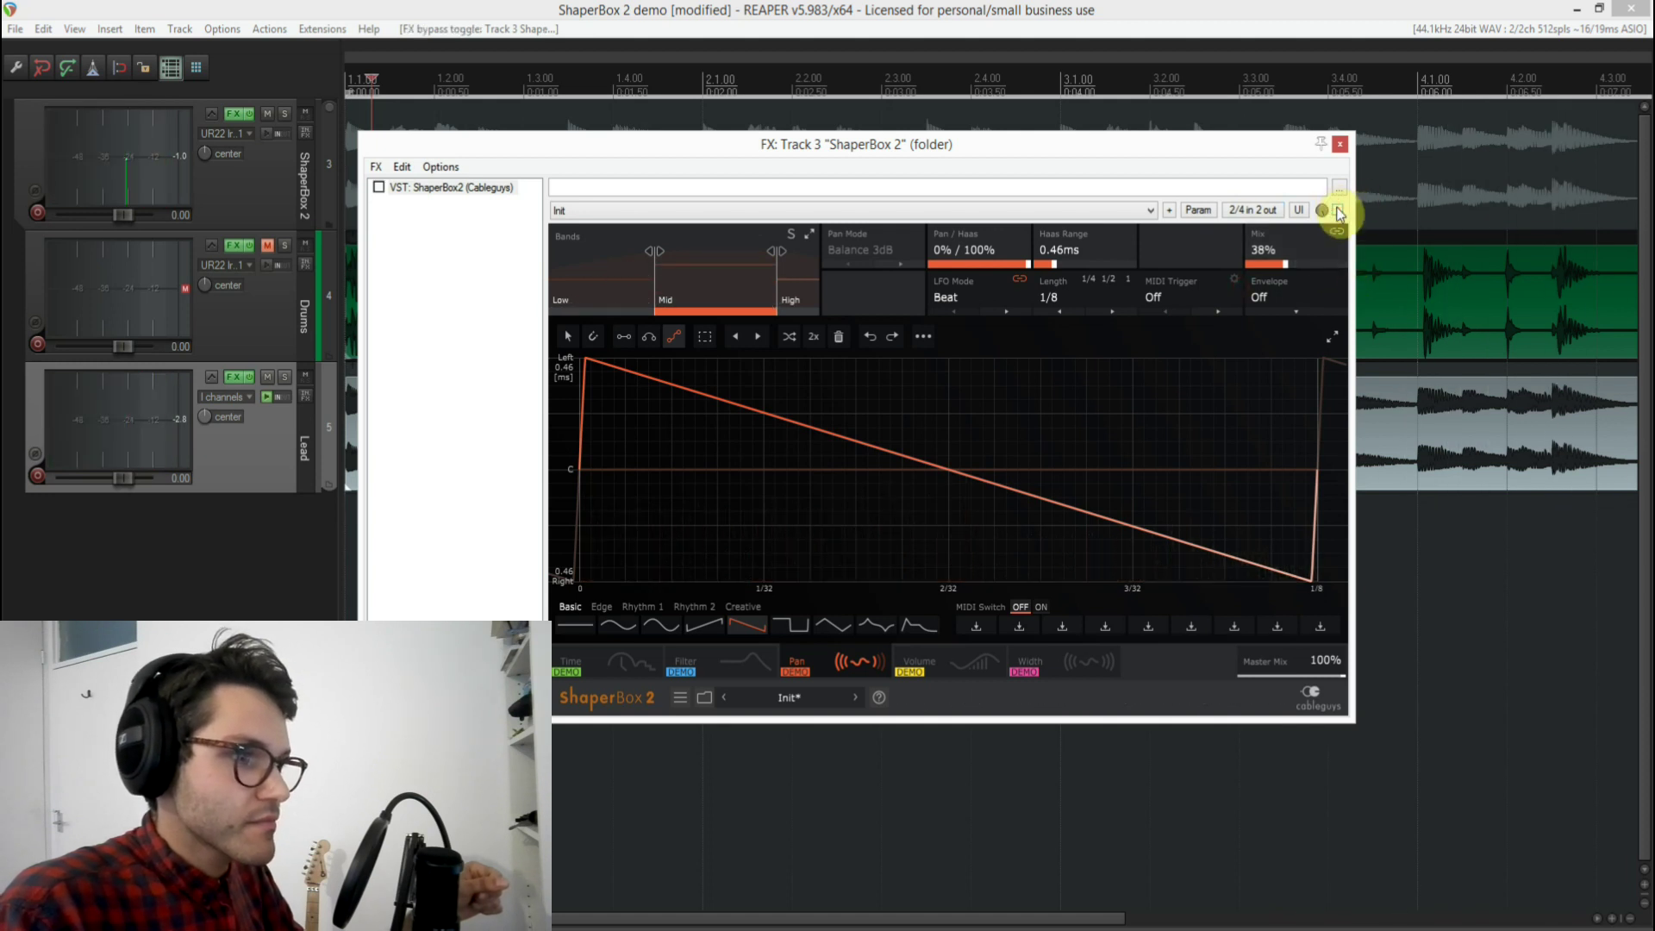
pyautogui.press('space')
pyautogui.click(1338, 210)
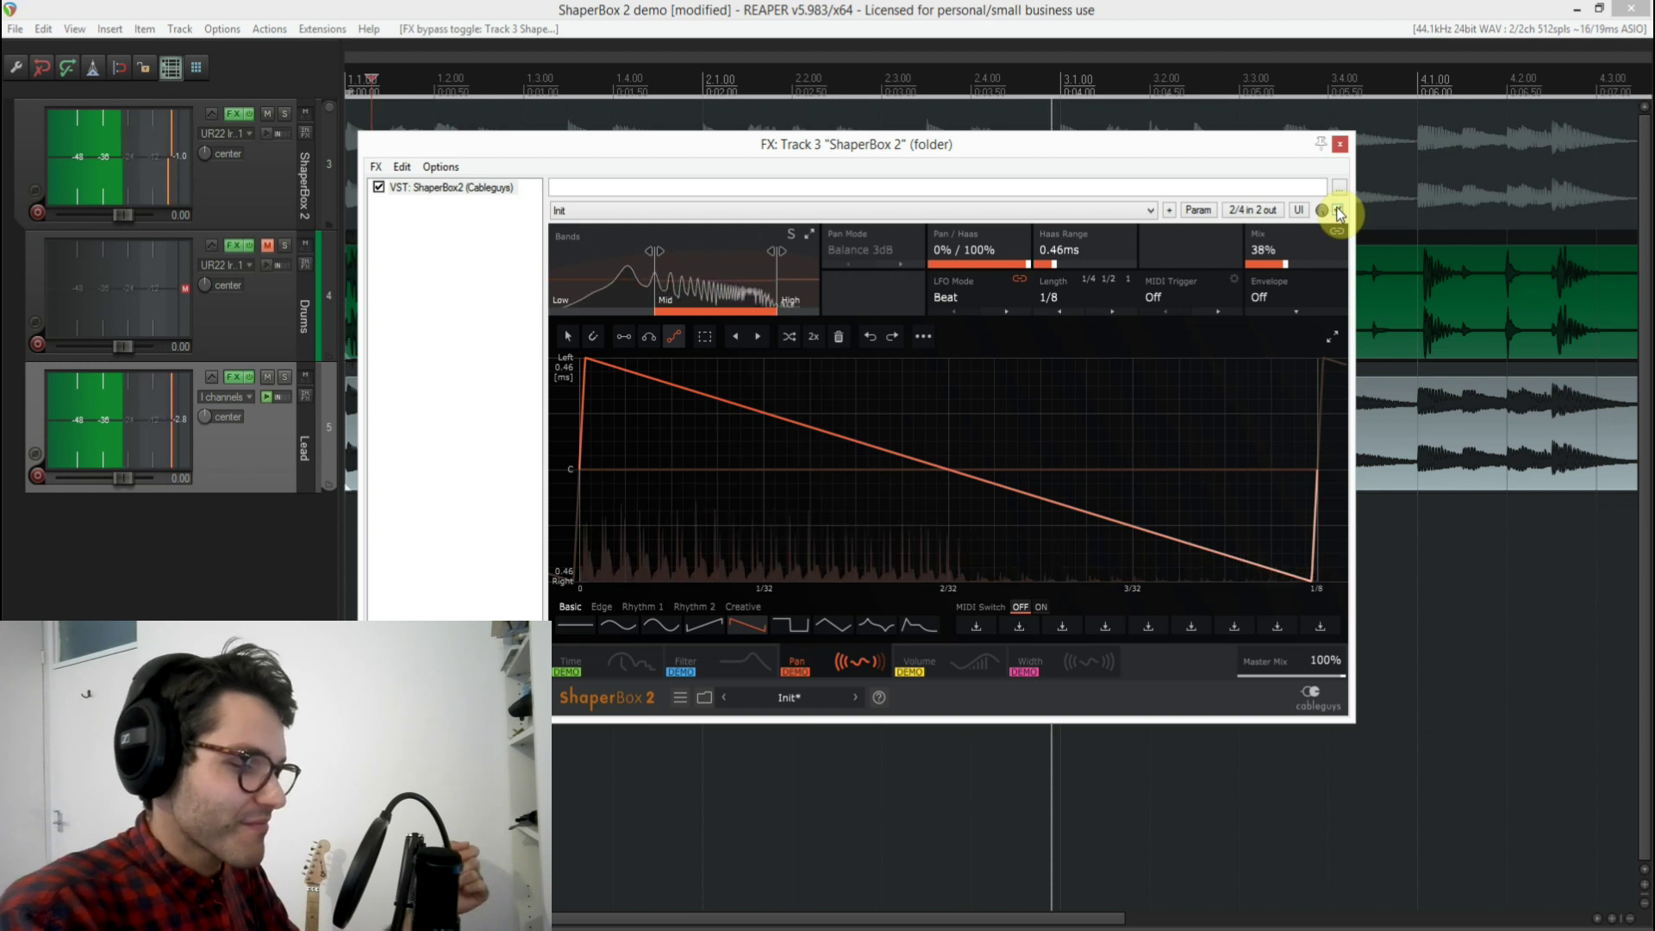
pyautogui.press('space')
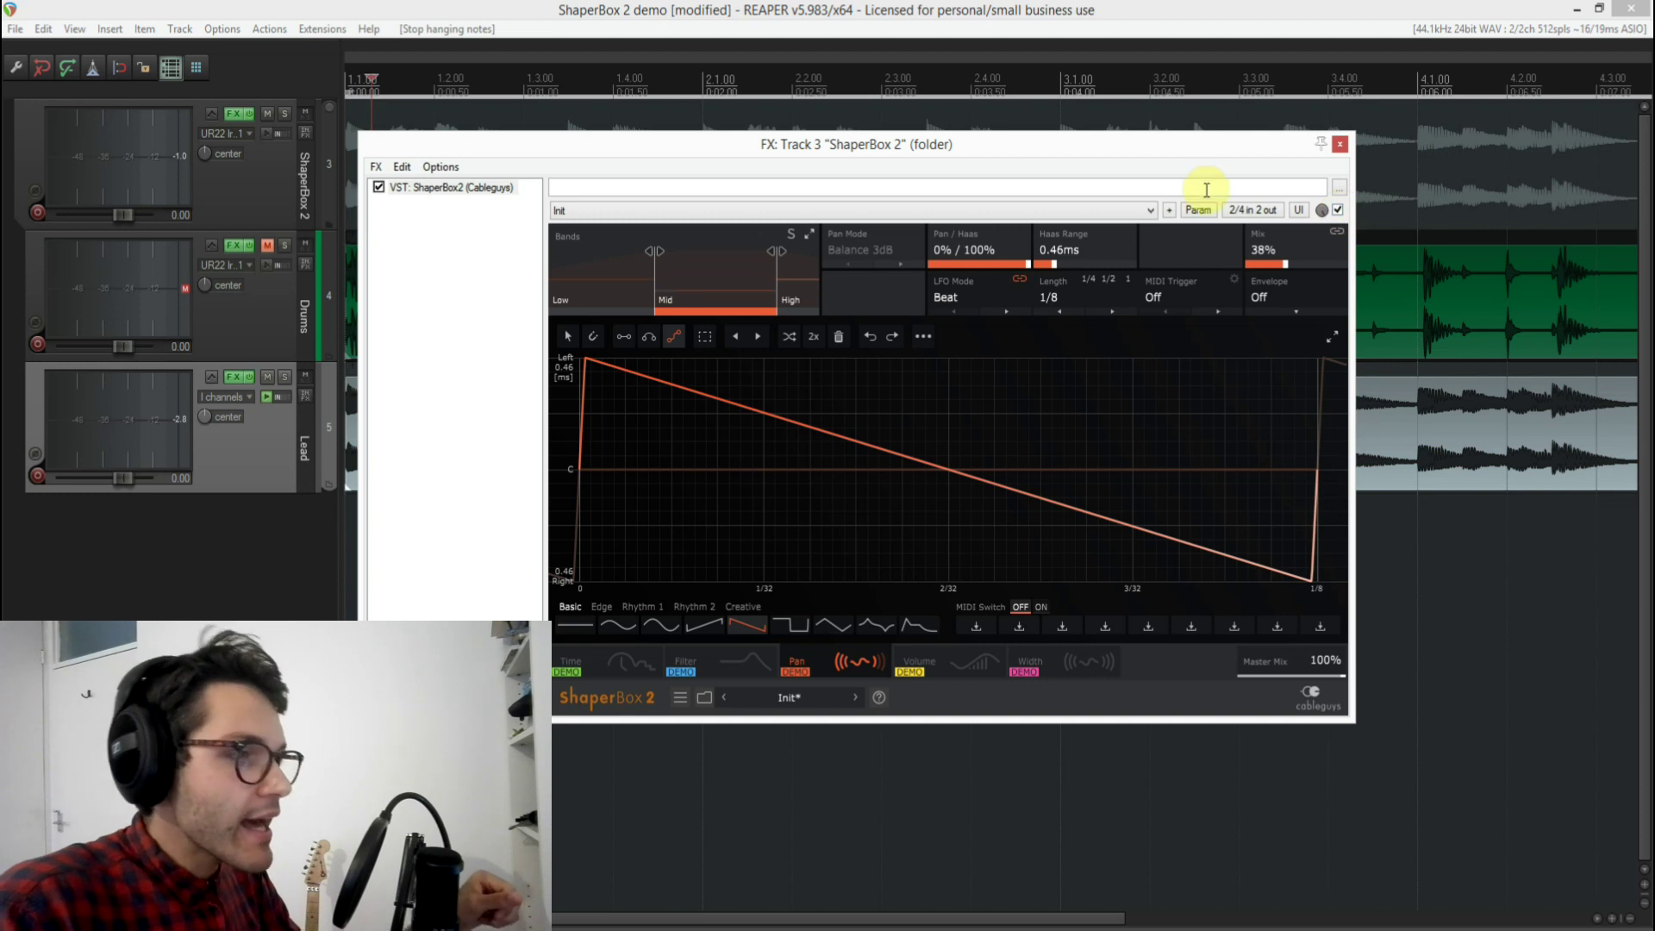
# Reset the Pan shaper's Pan / Haas to 100% / 0% and its mix to 100%, and turn on its envelope follower
pyautogui.doubleClick(1021, 265)
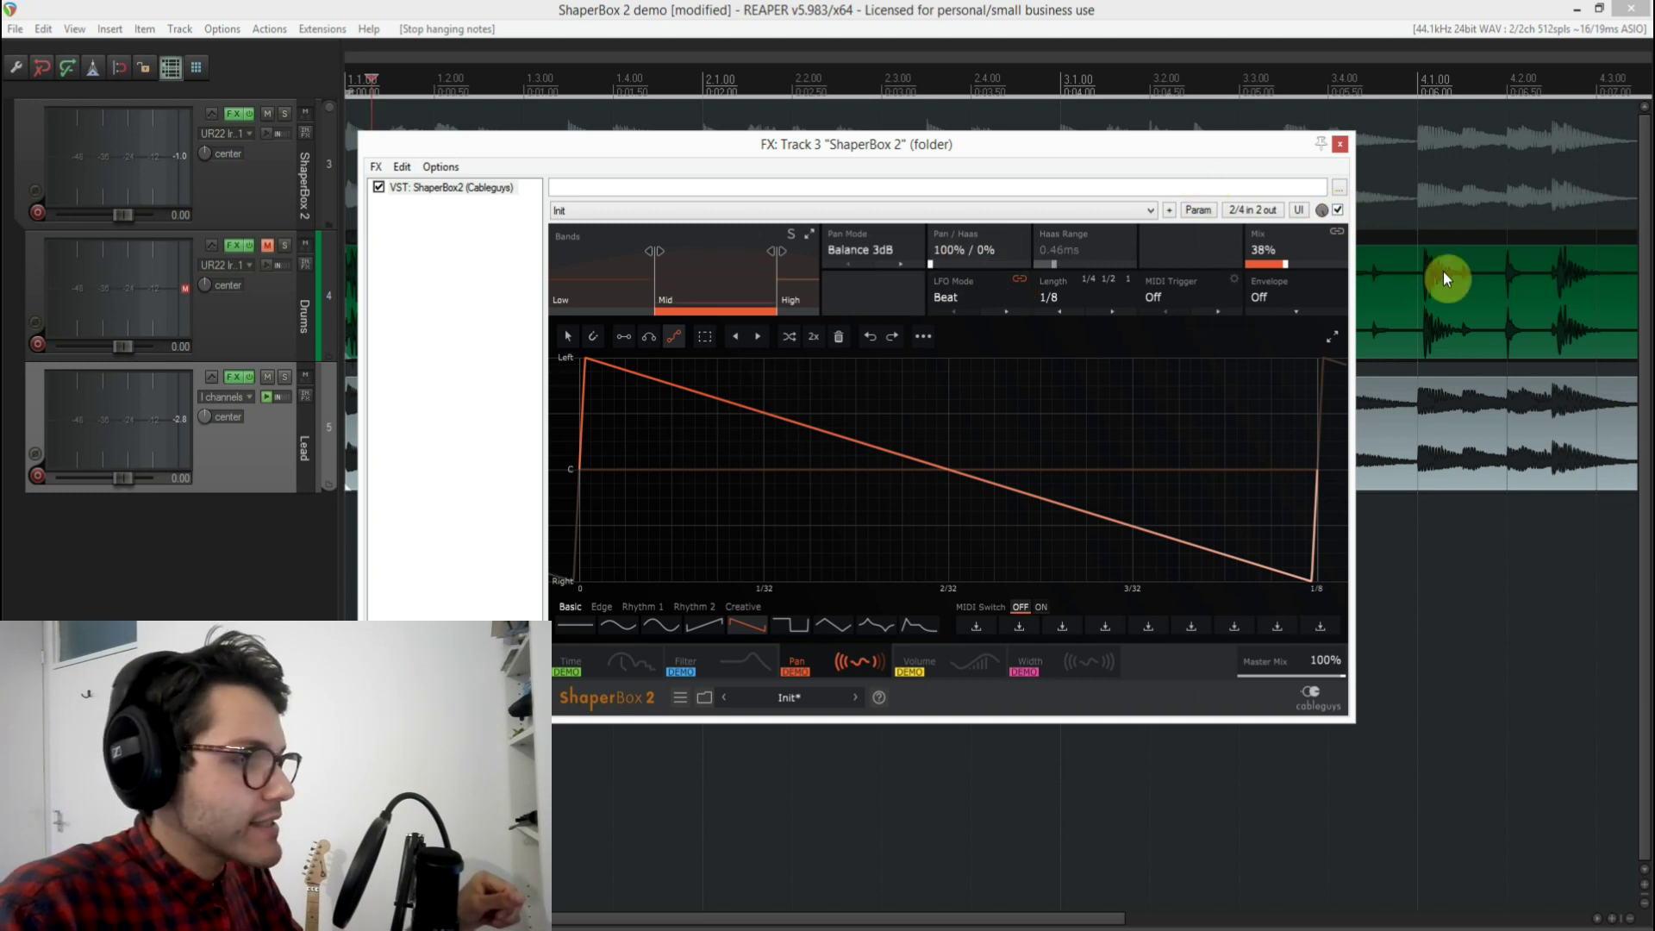
pyautogui.click(1291, 291)
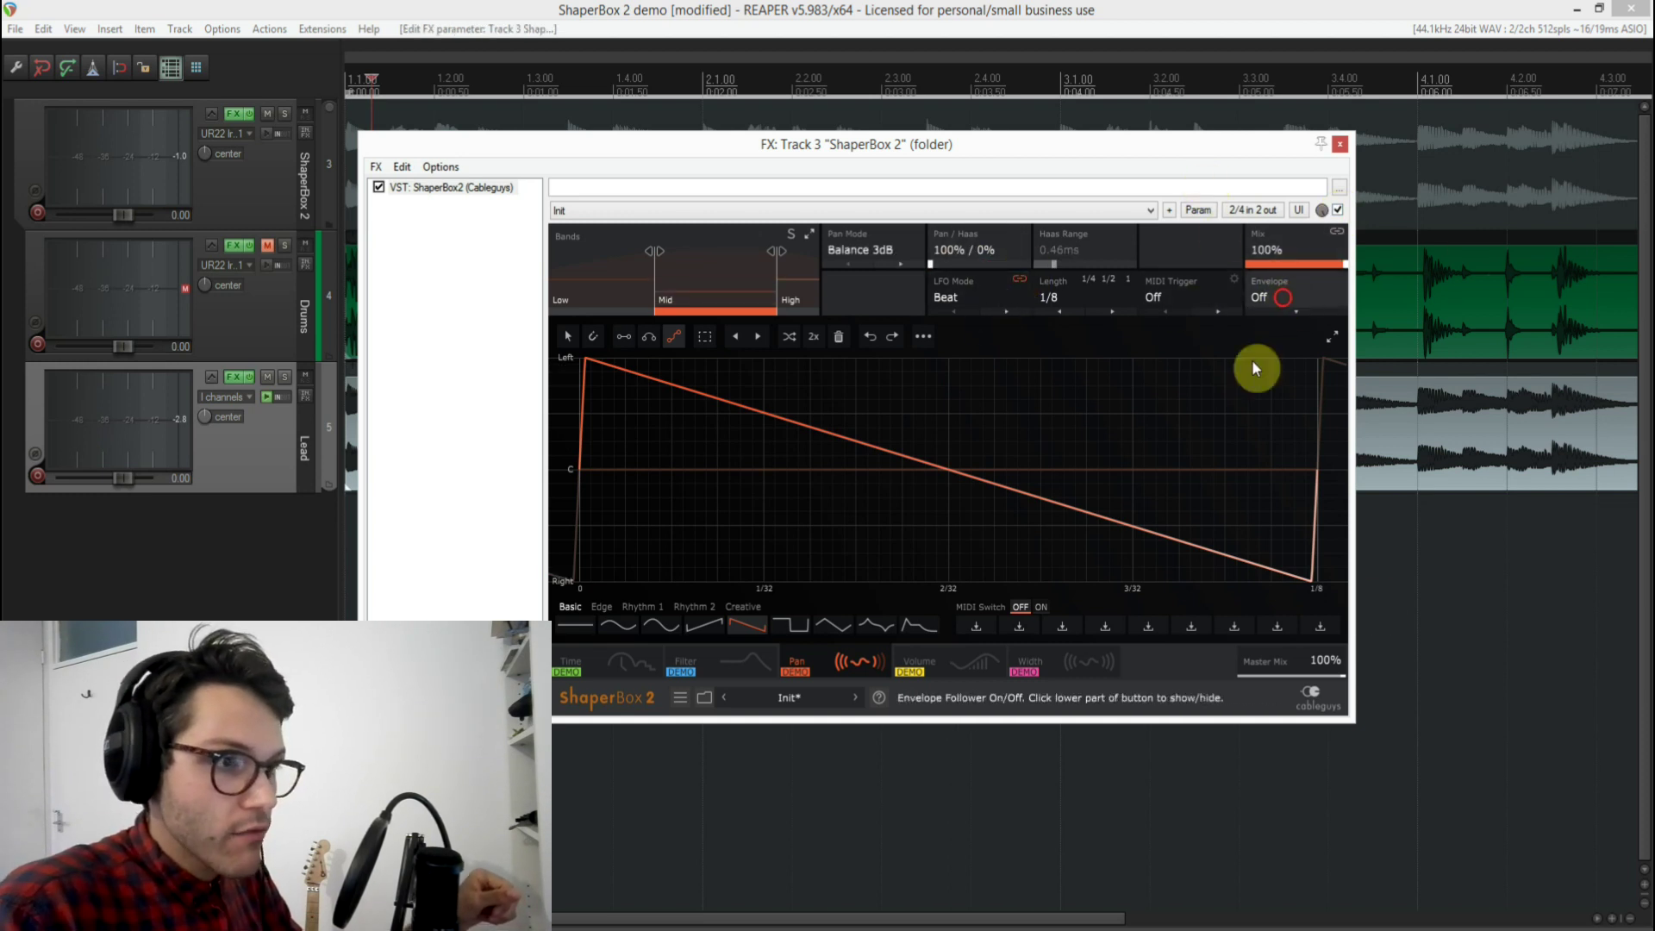
pyautogui.click(1284, 303)
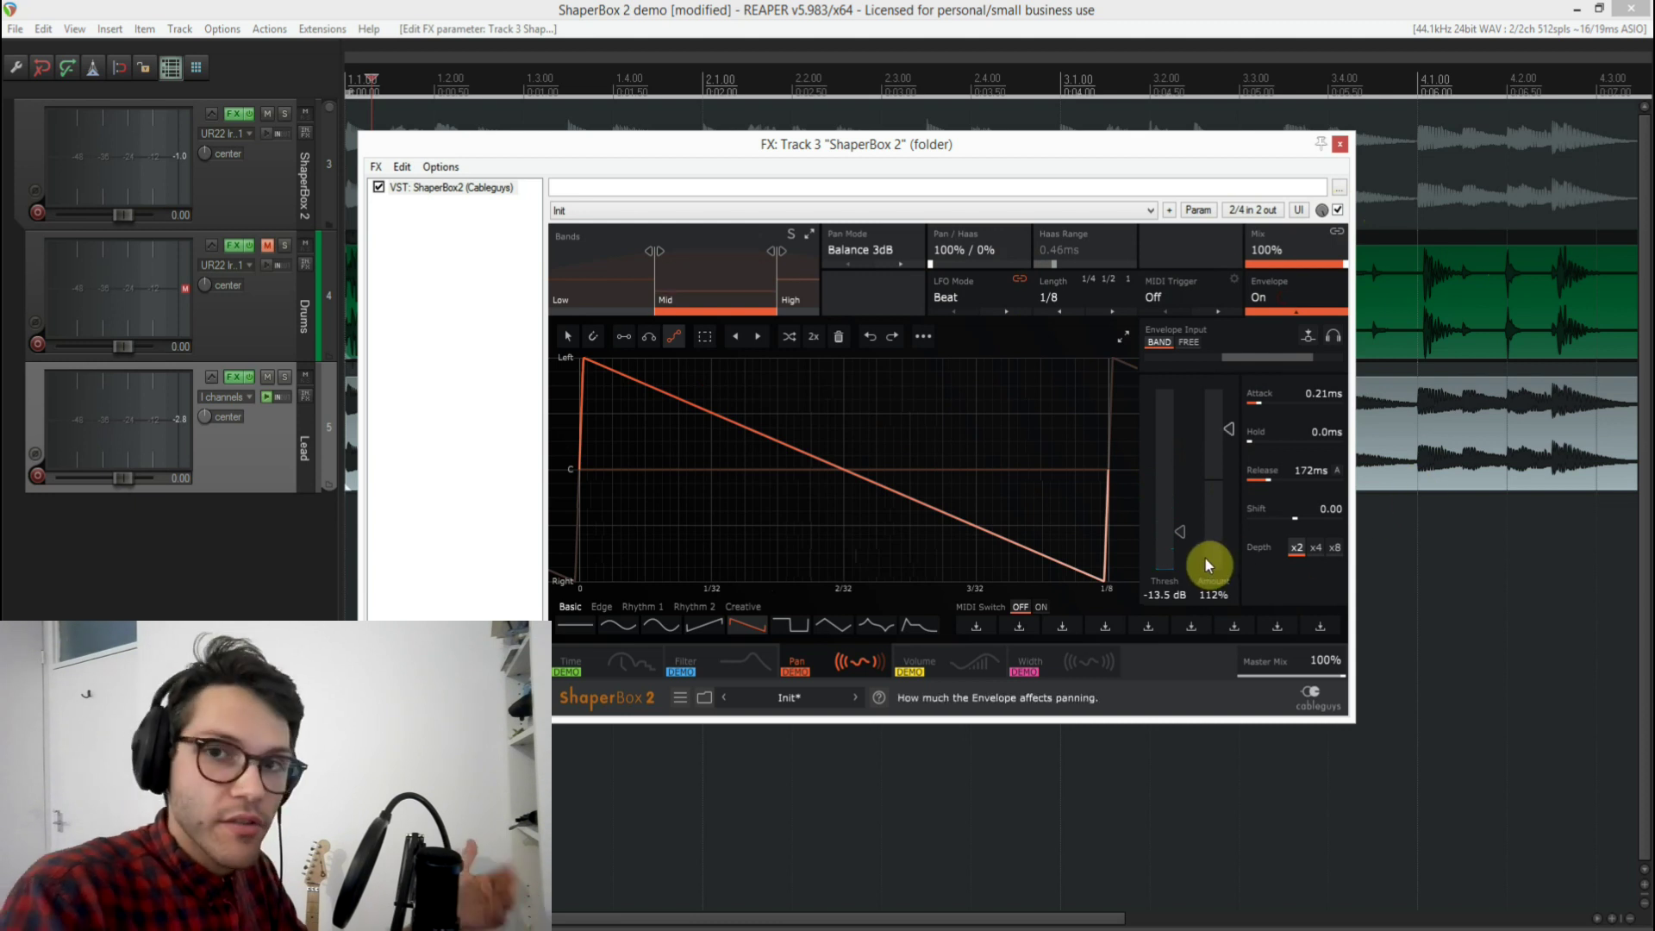
# Unmute the Drums track, mute the Lead track, and play the drums with ShaperBox 2 bypassed and re-enabled
pyautogui.click(267, 246)
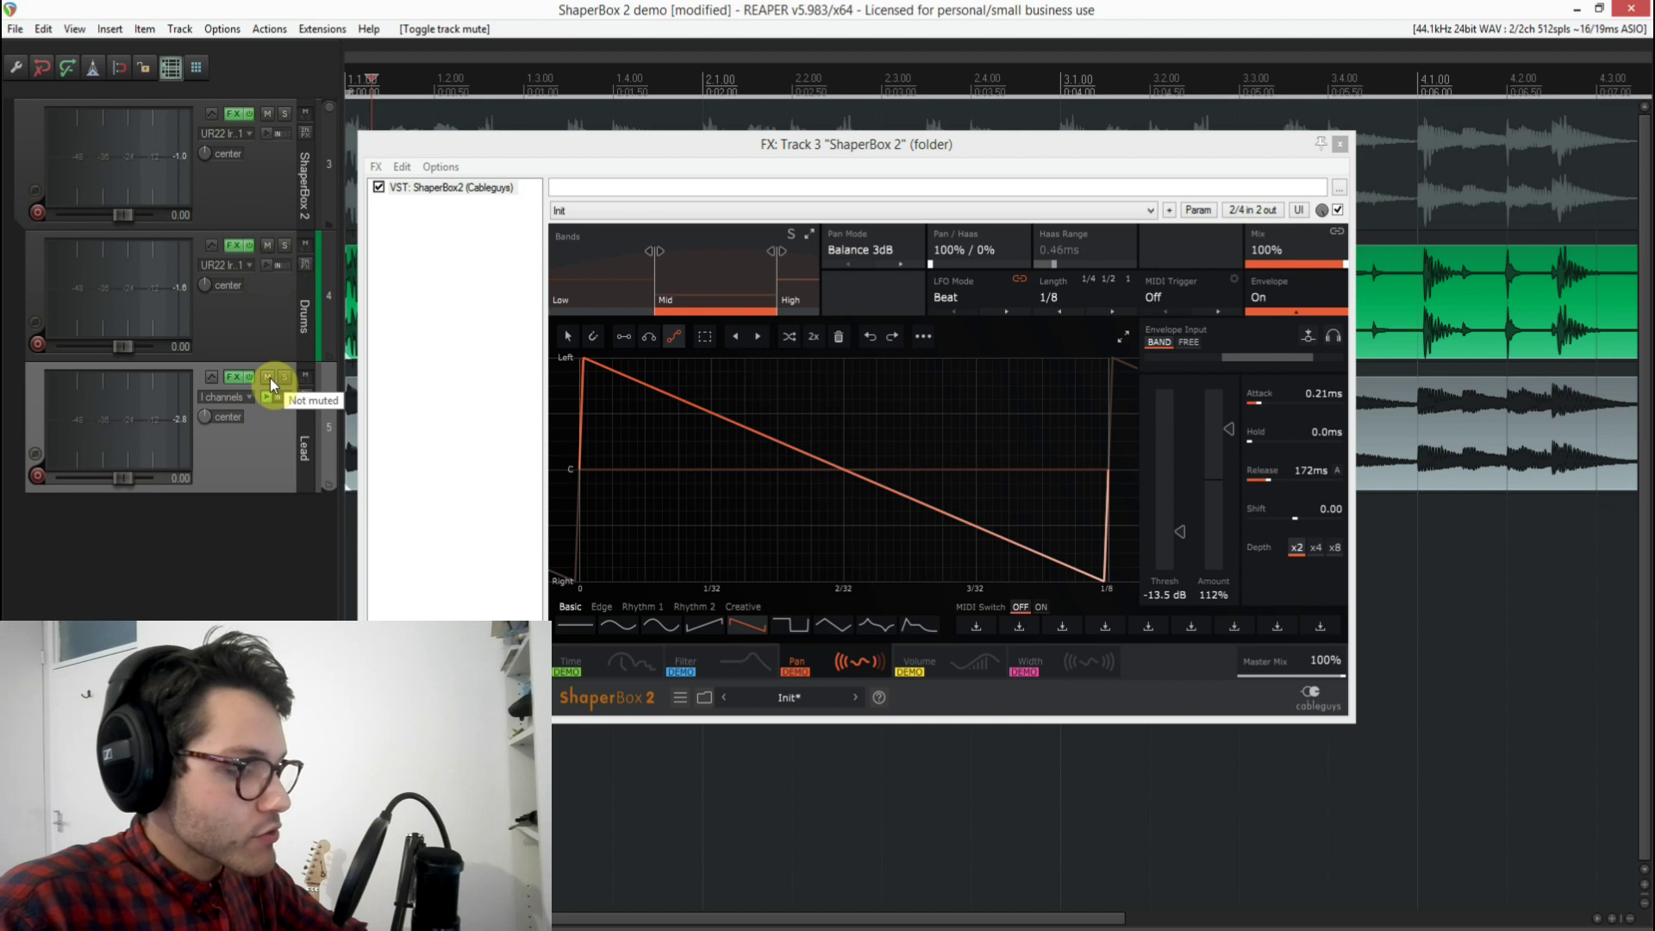
pyautogui.click(271, 377)
pyautogui.press('space')
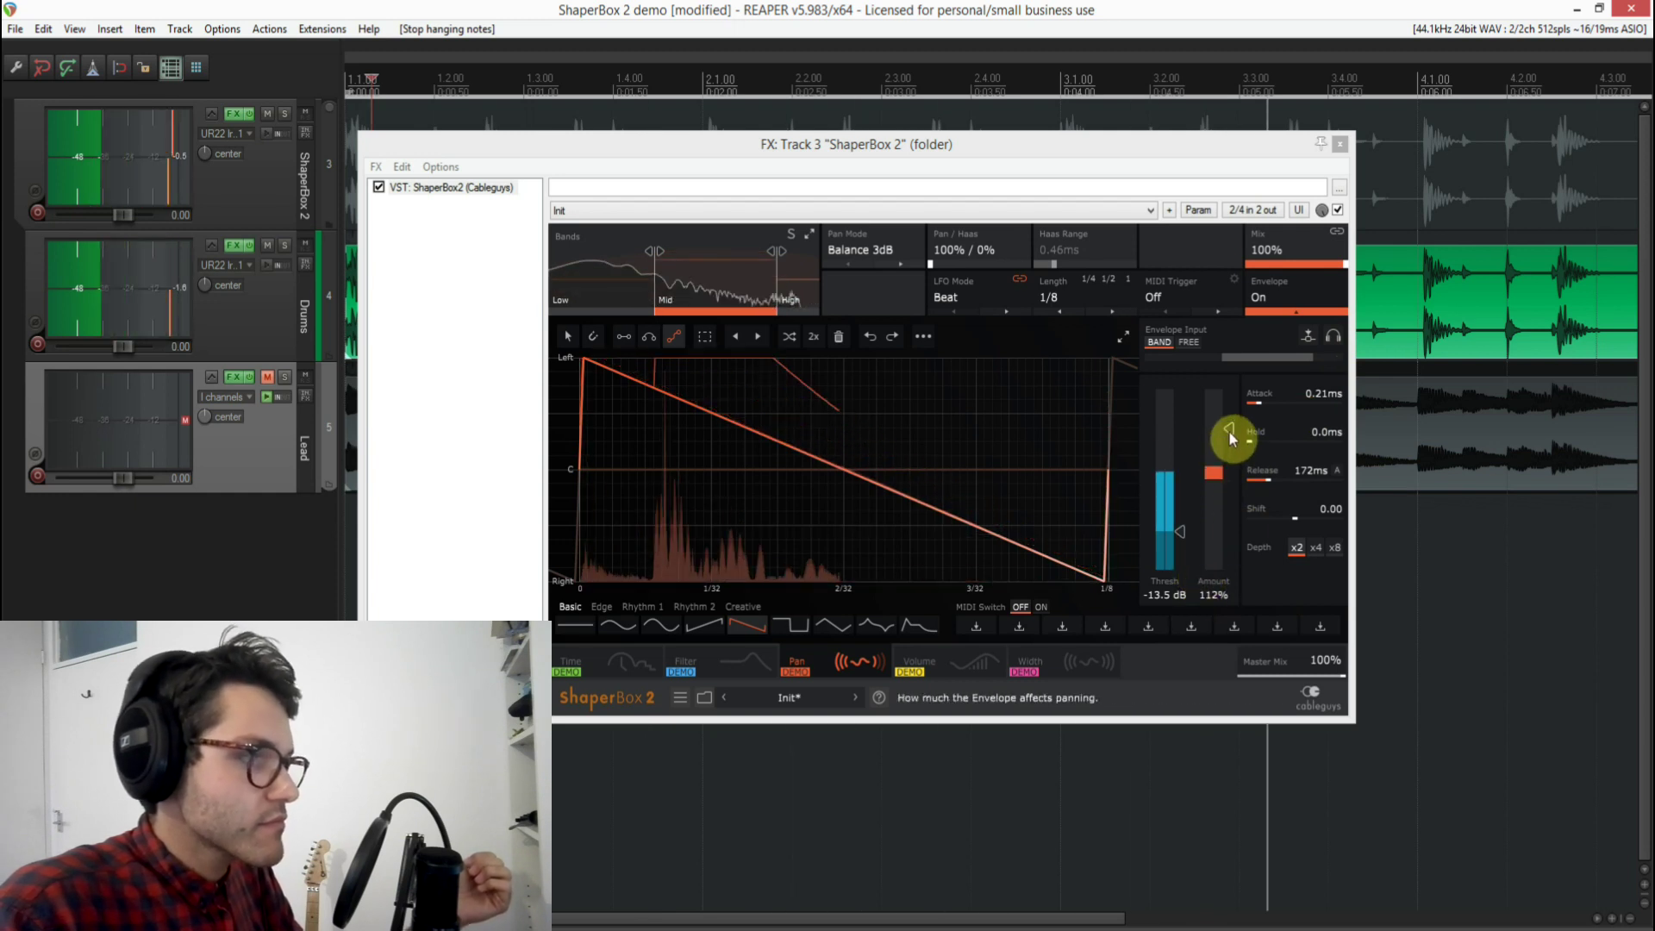
pyautogui.click(1338, 210)
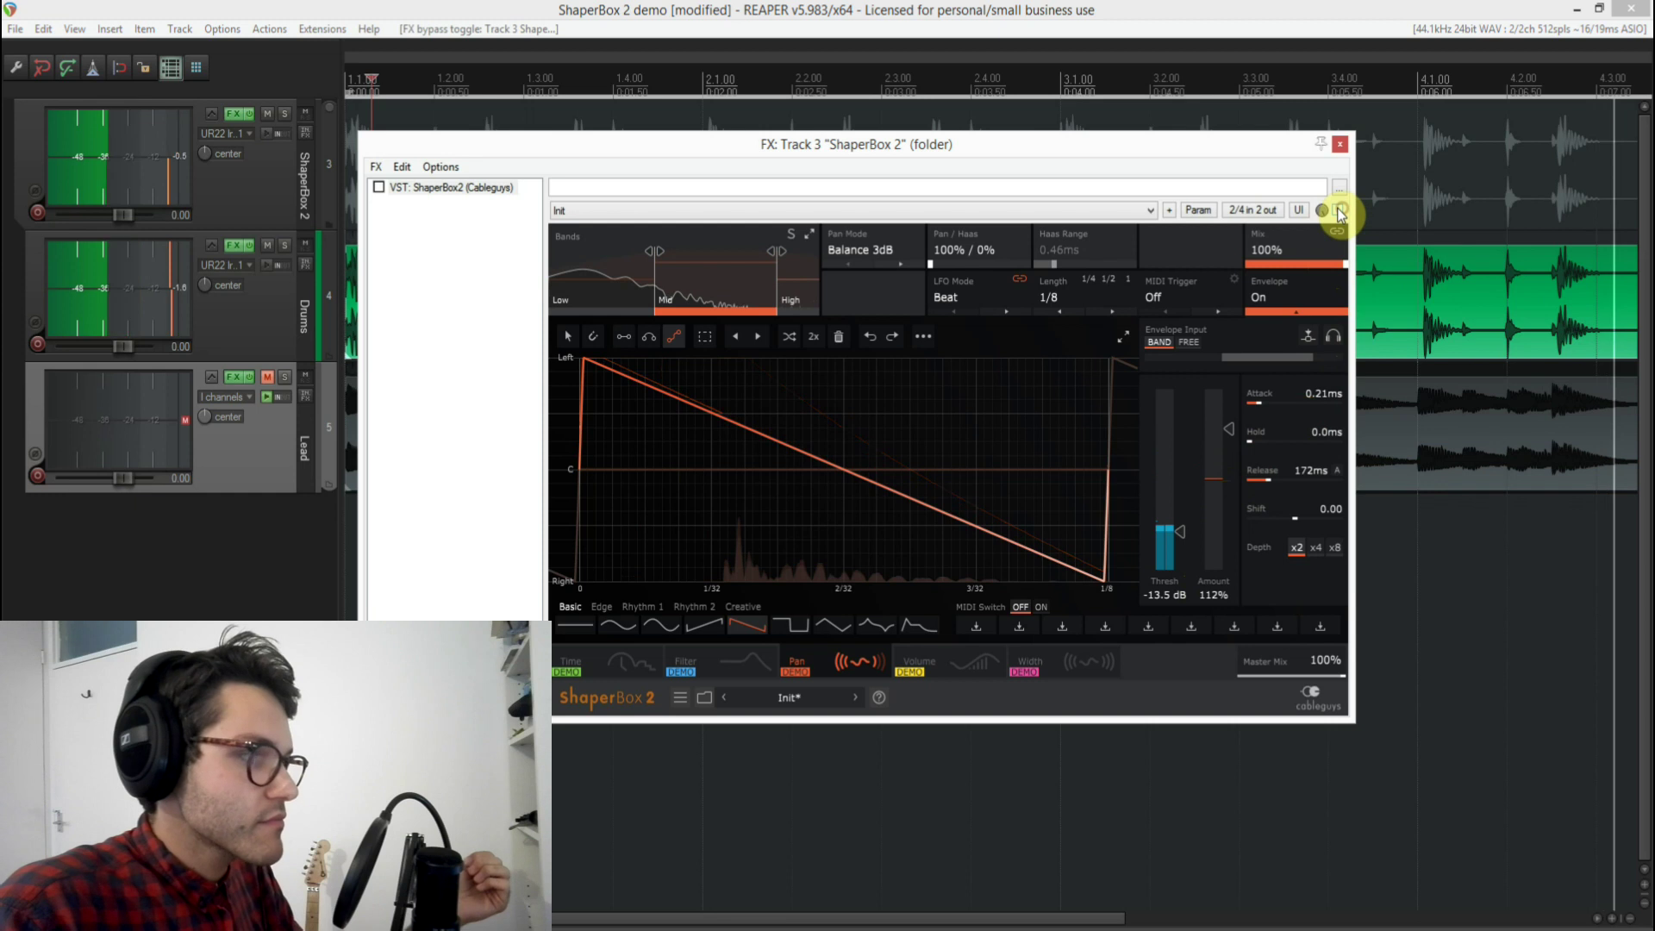
pyautogui.click(1337, 209)
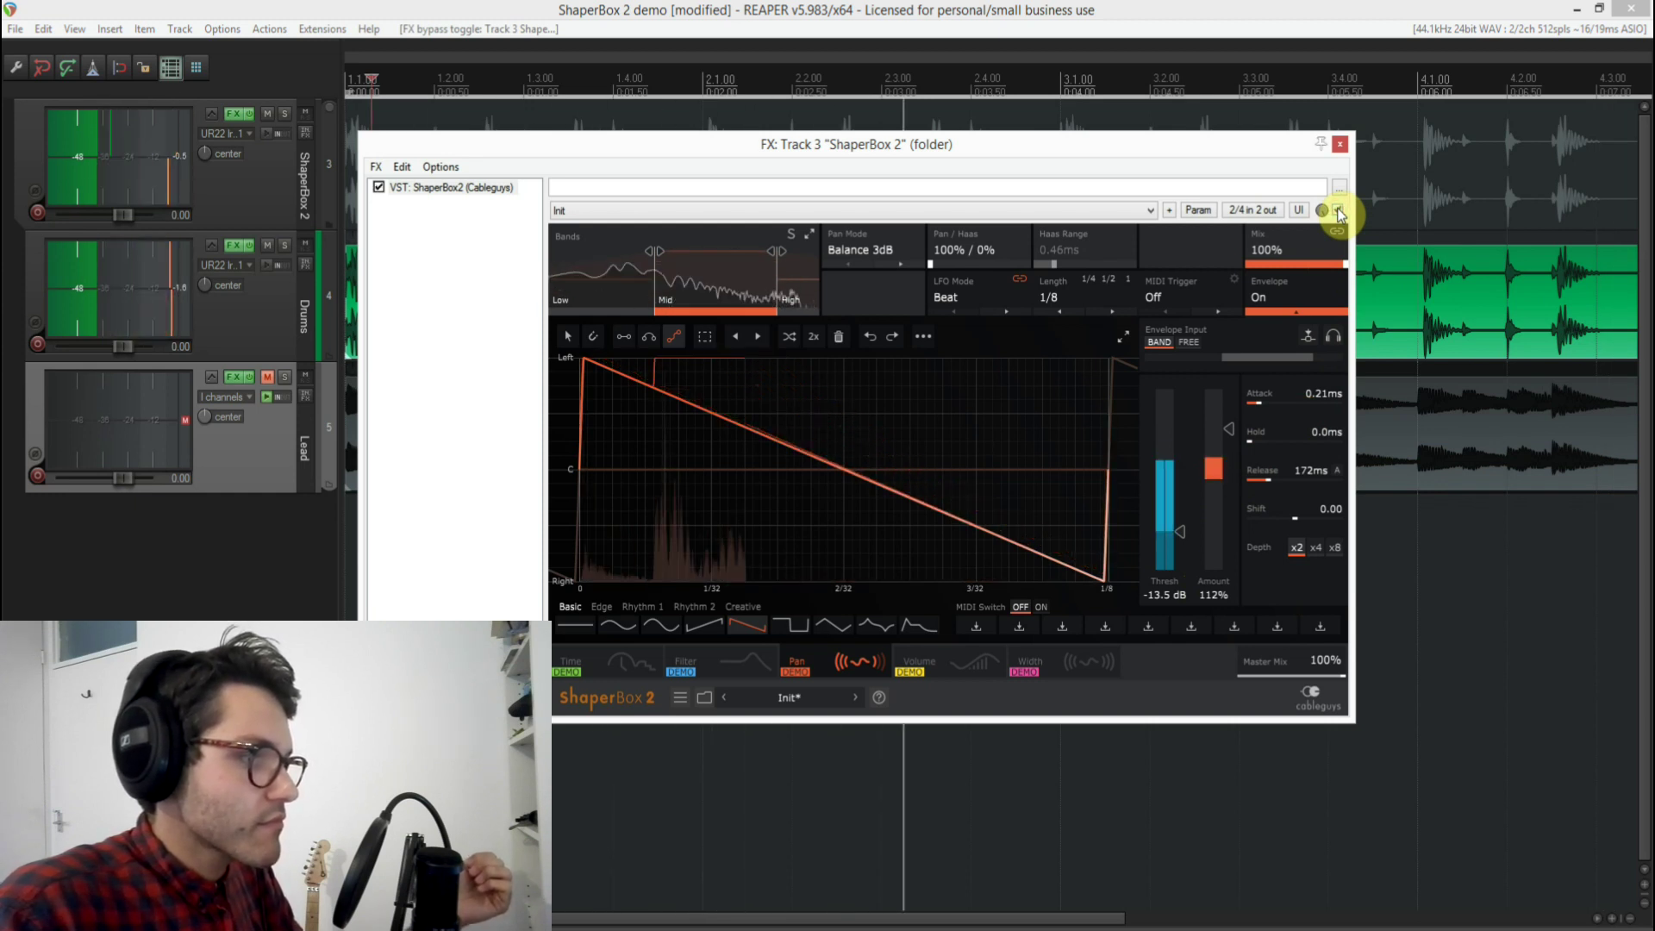
# Raise the Pan envelope threshold to -7.21 dB and compare the drums with ShaperBox 2 bypassed and re-enabled, ending with playback stopped
pyautogui.moveTo(1183, 531); pyautogui.dragTo(1180, 490)
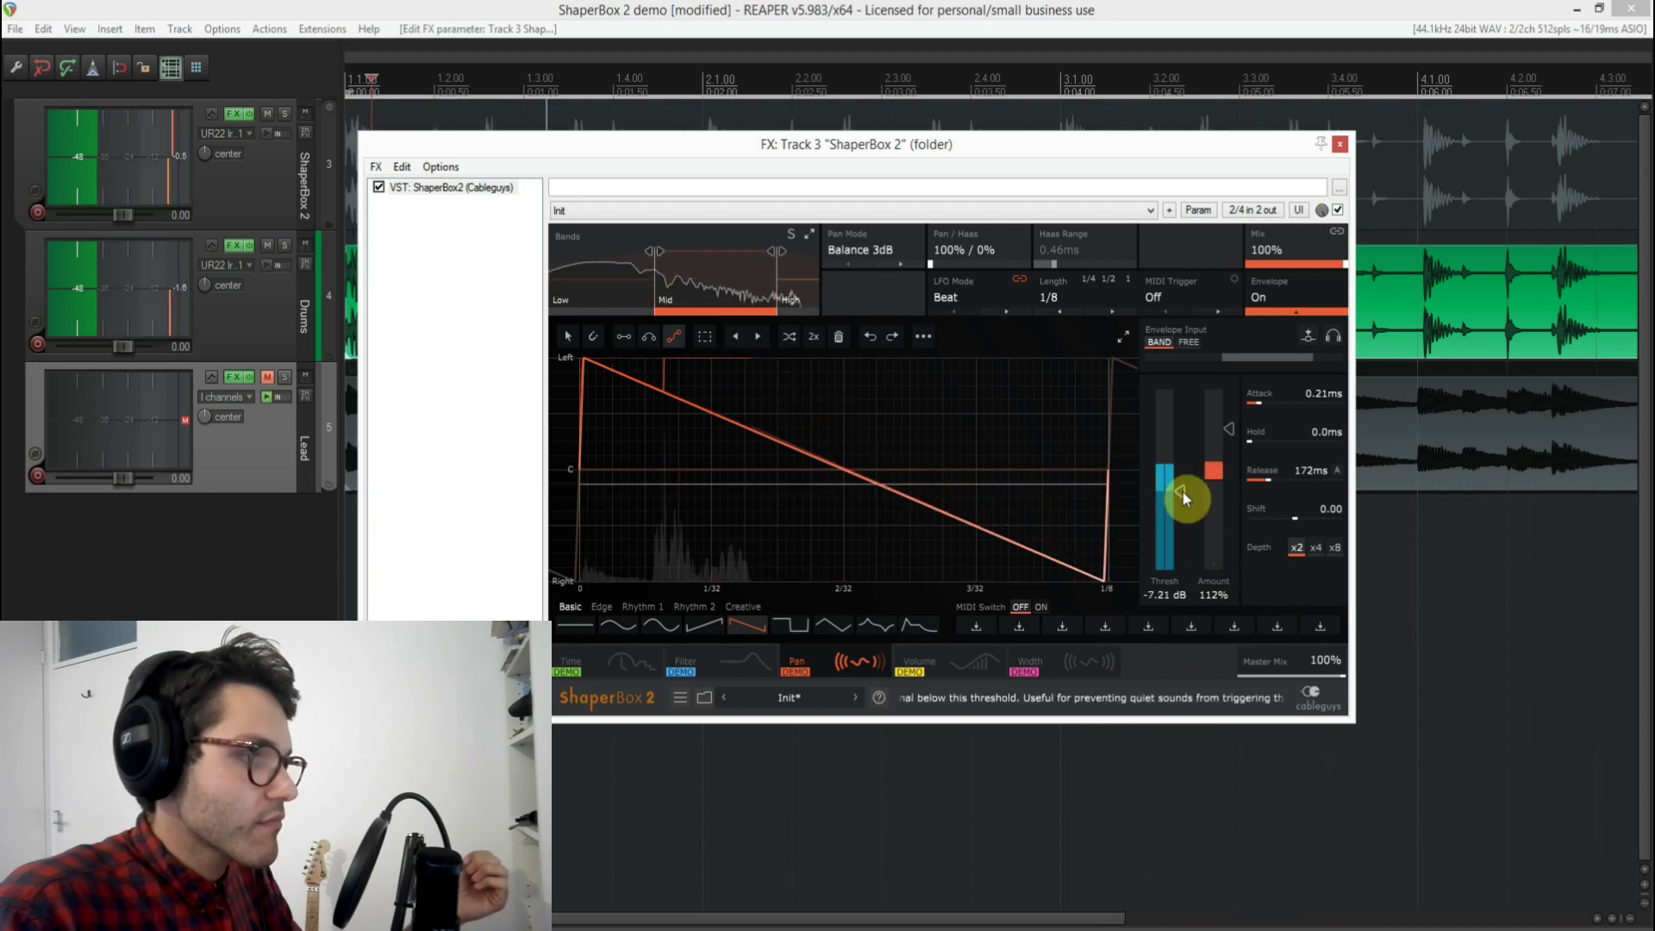
pyautogui.click(1338, 209)
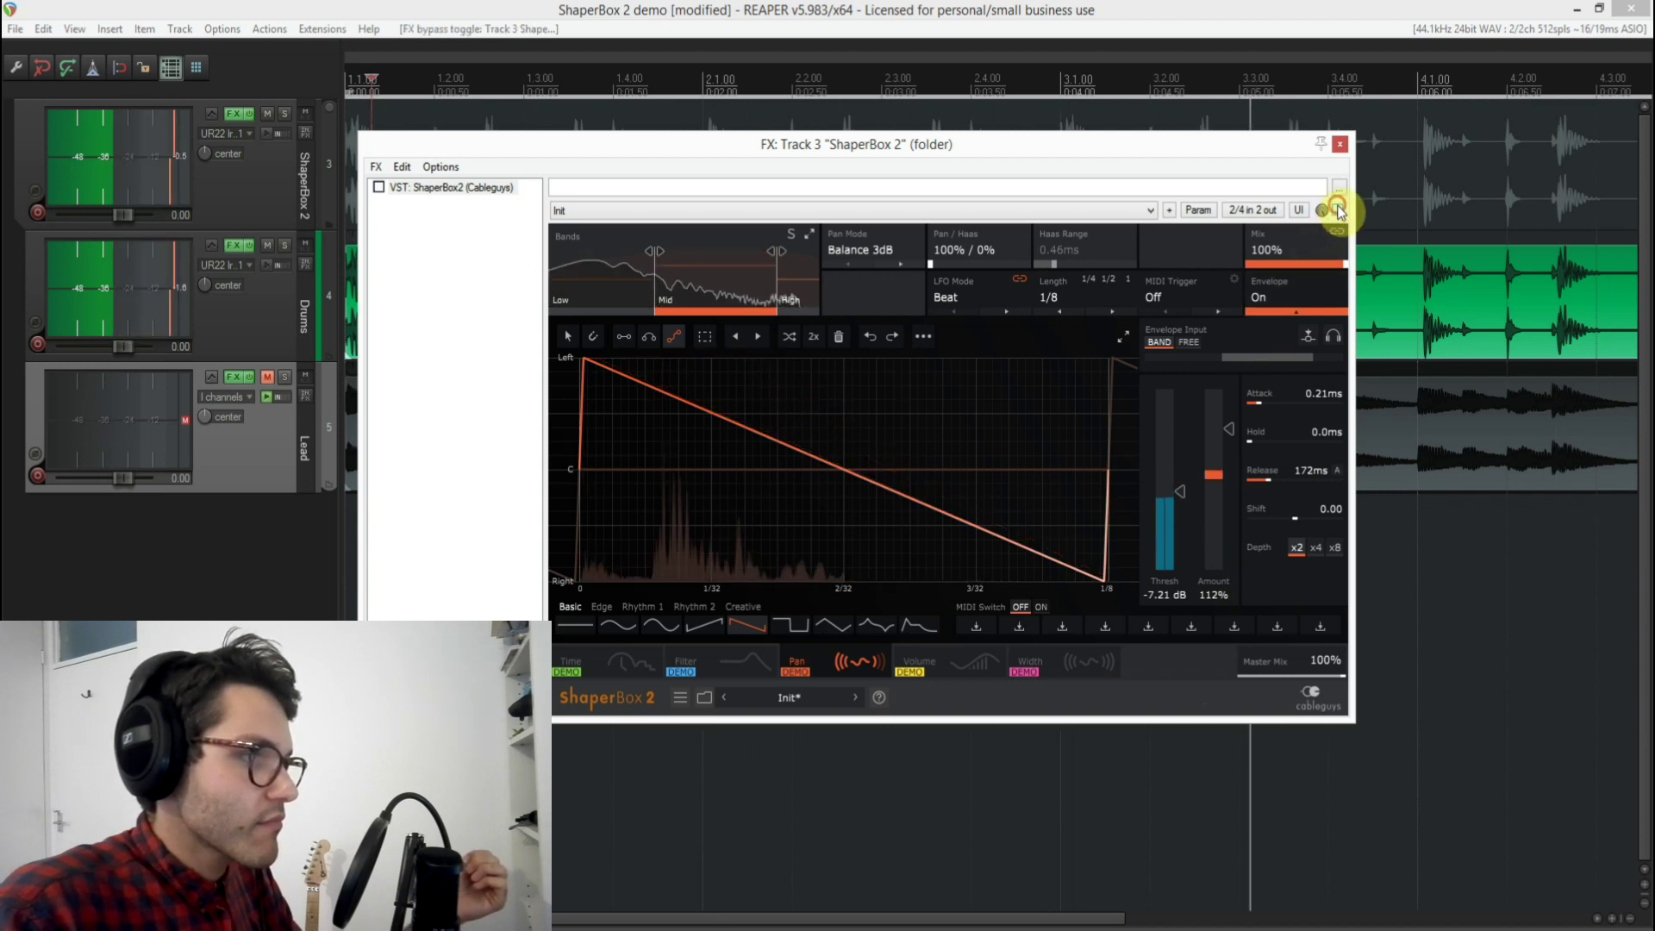
pyautogui.click(1338, 210)
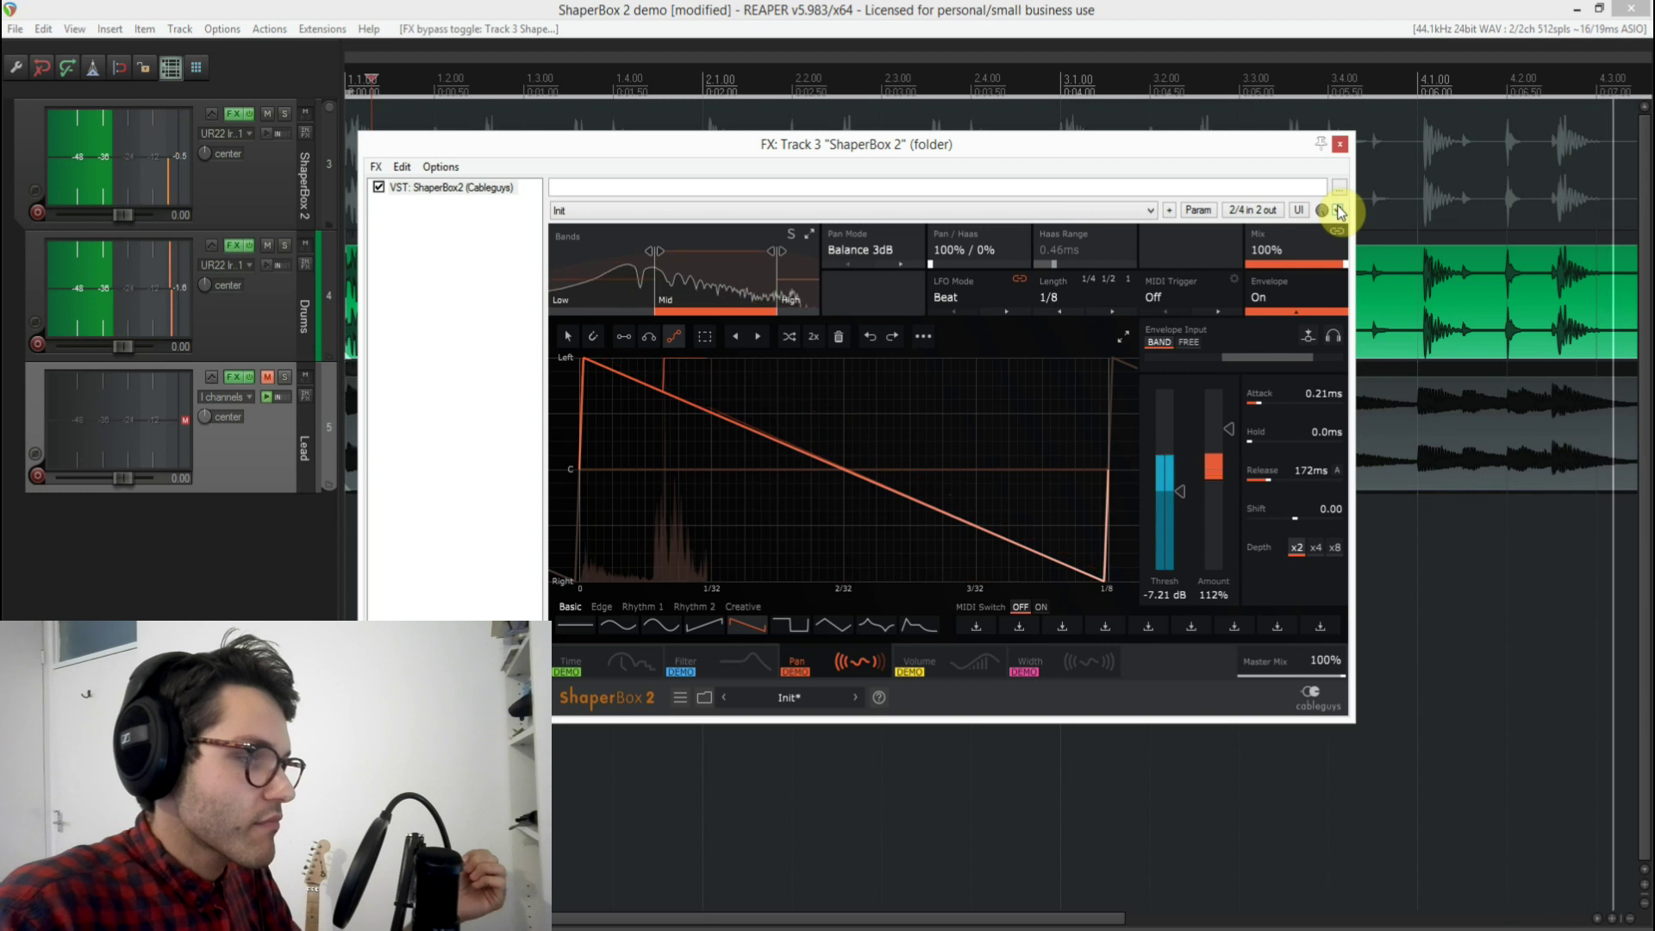
pyautogui.press('space')
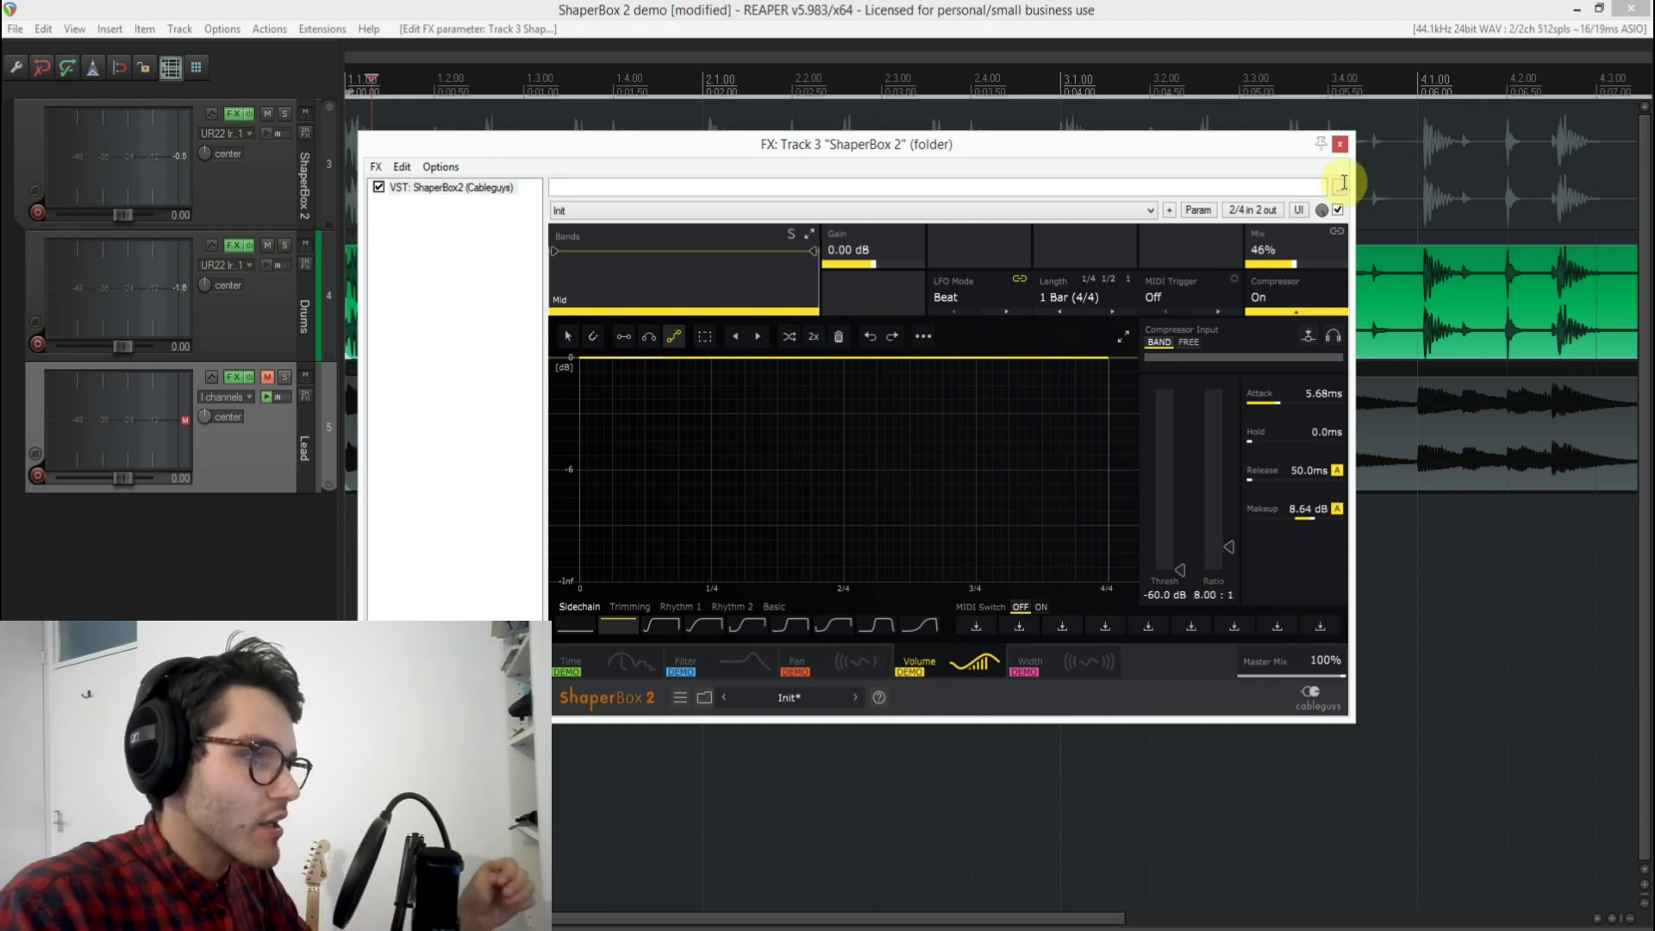
# Reset the Volume shaper's mix to 100% and play the drums with its compressor off and on, ending with playback stopped
pyautogui.doubleClick(1297, 258)
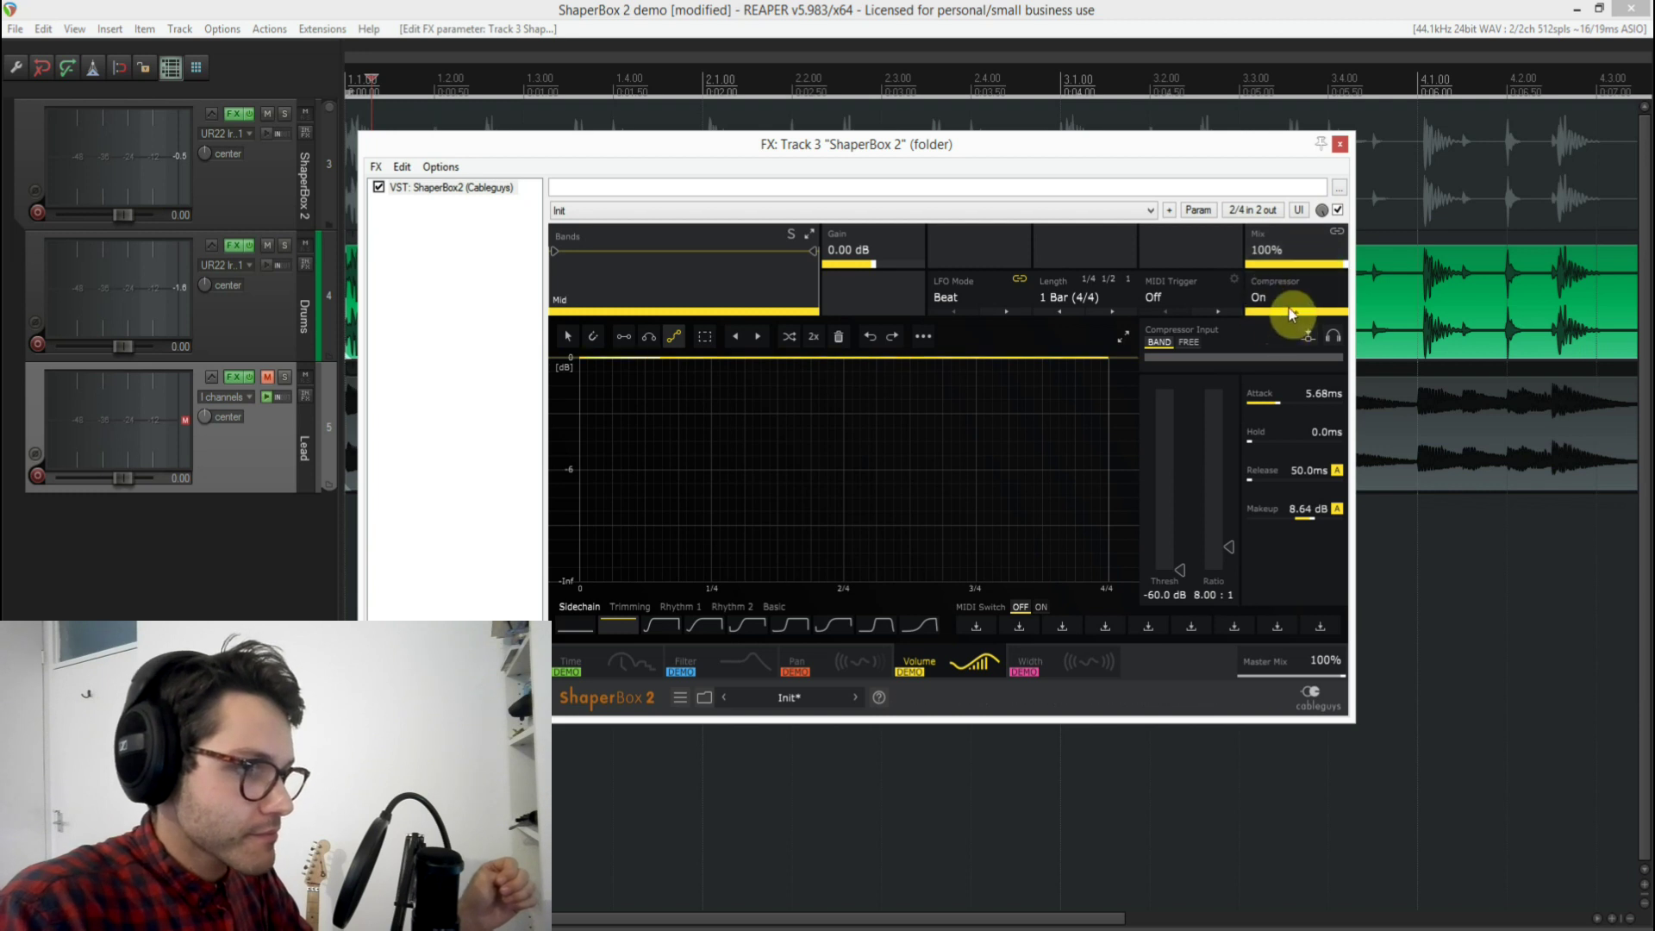
pyautogui.click(1295, 298)
pyautogui.press('space')
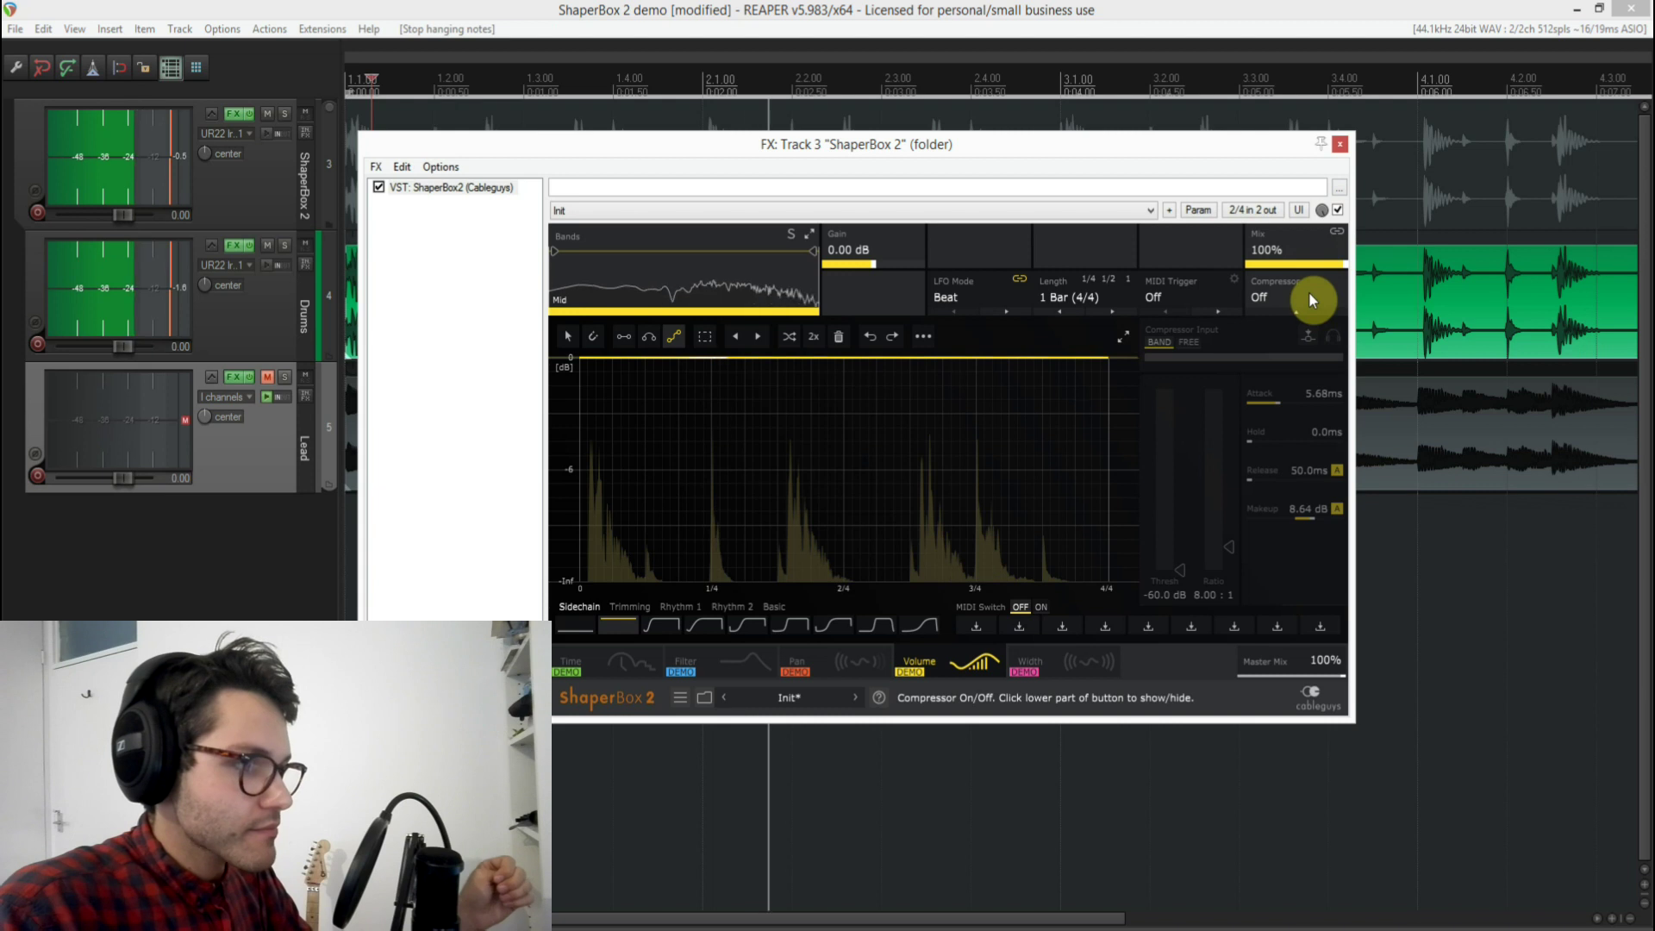
pyautogui.click(1308, 299)
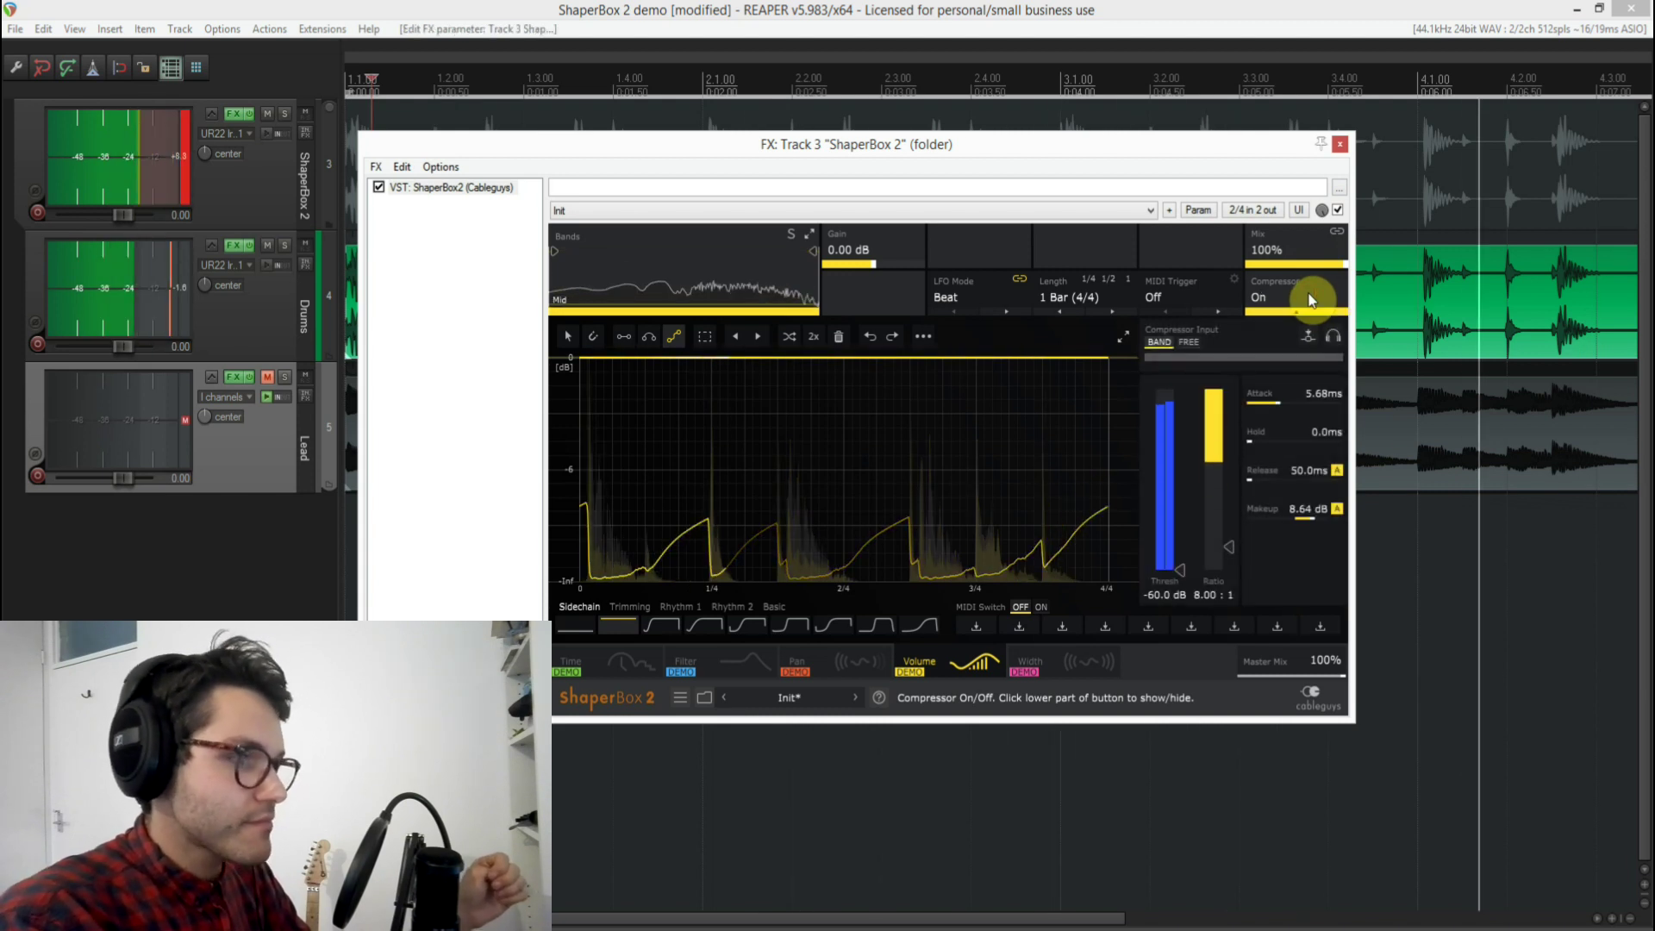
pyautogui.press('space')
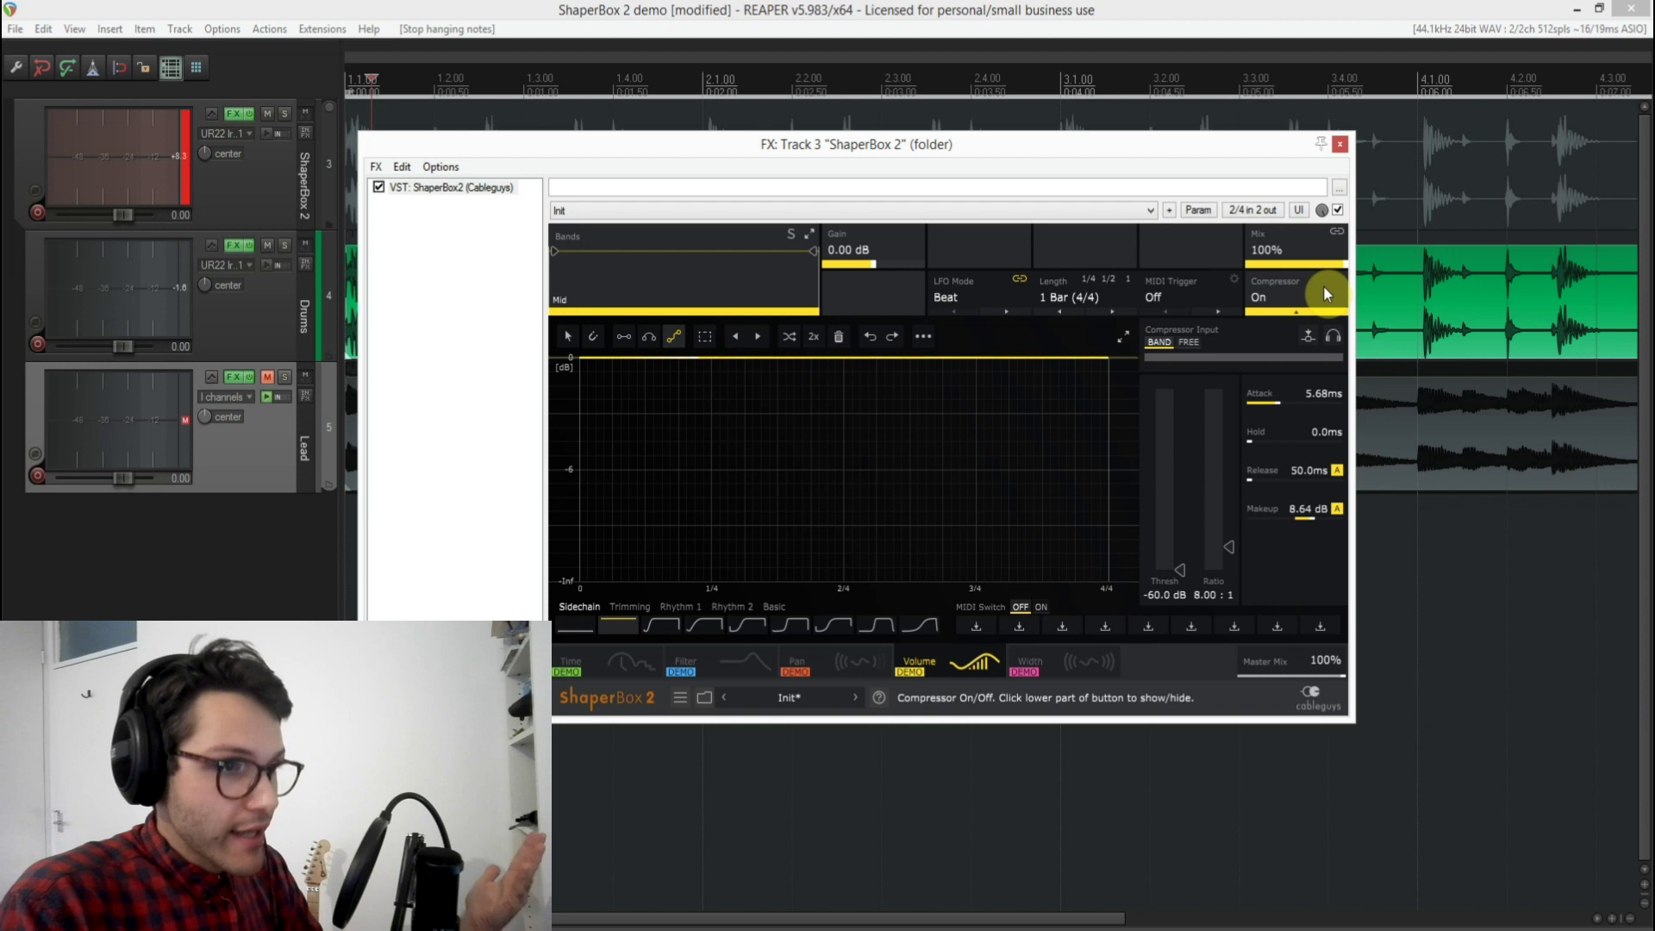
# Lower the Volume shaper's mix to 49%, play the drums, and reduce the mix further to 38%
pyautogui.moveTo(1346, 264); pyautogui.dragTo(1259, 272)
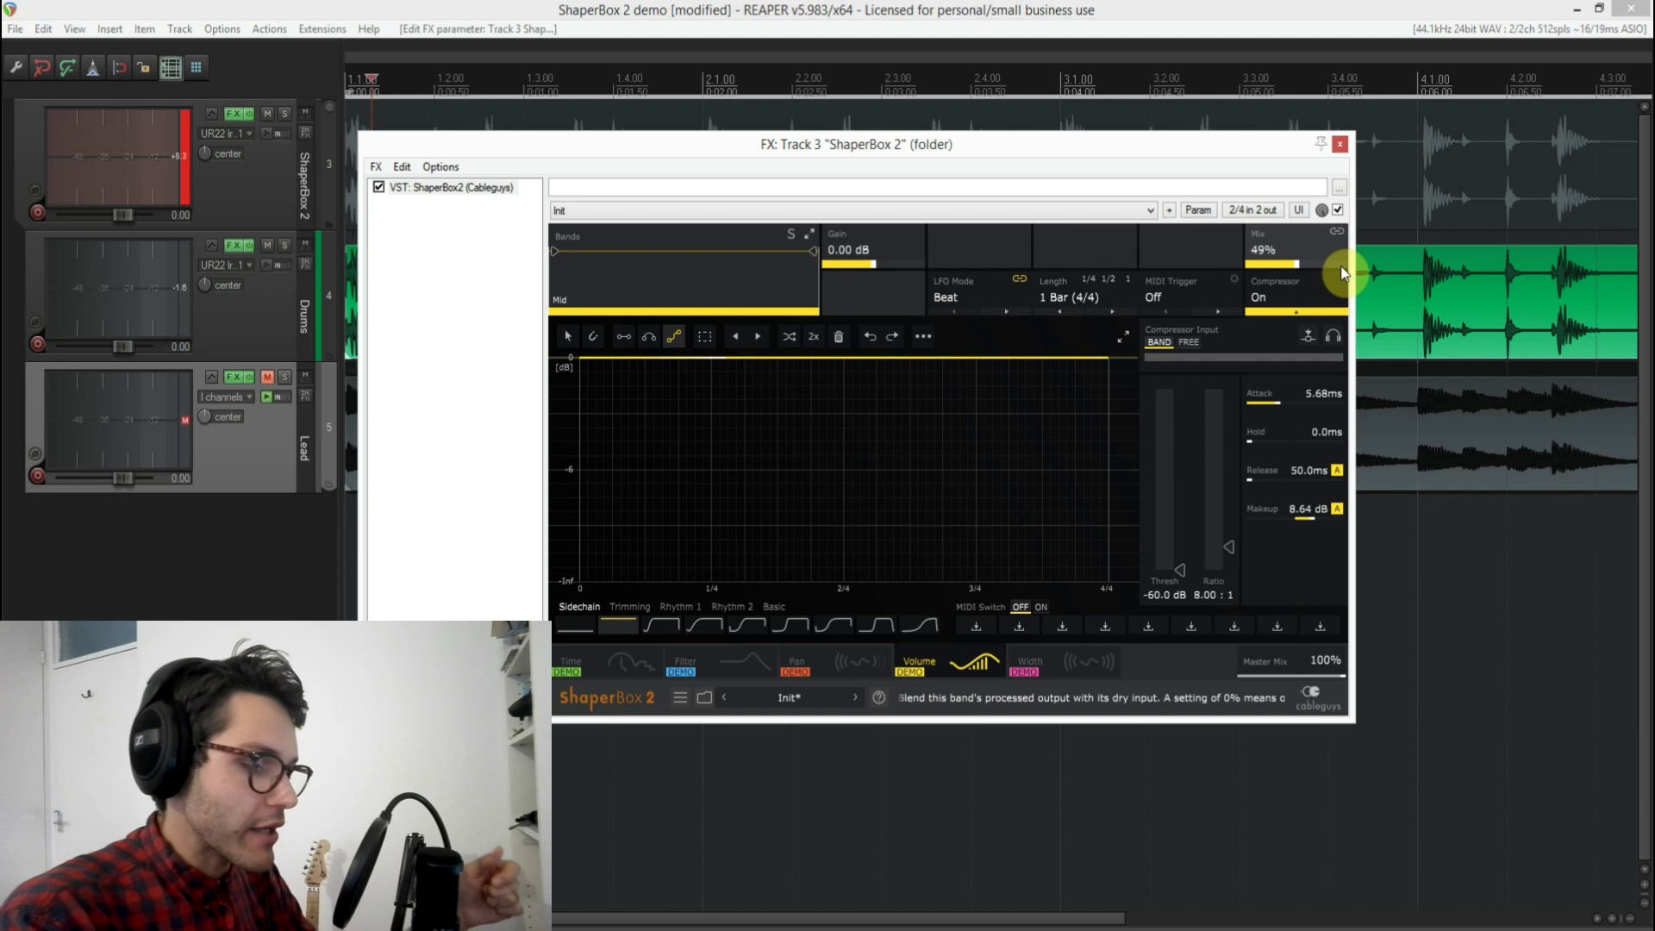
pyautogui.press('space')
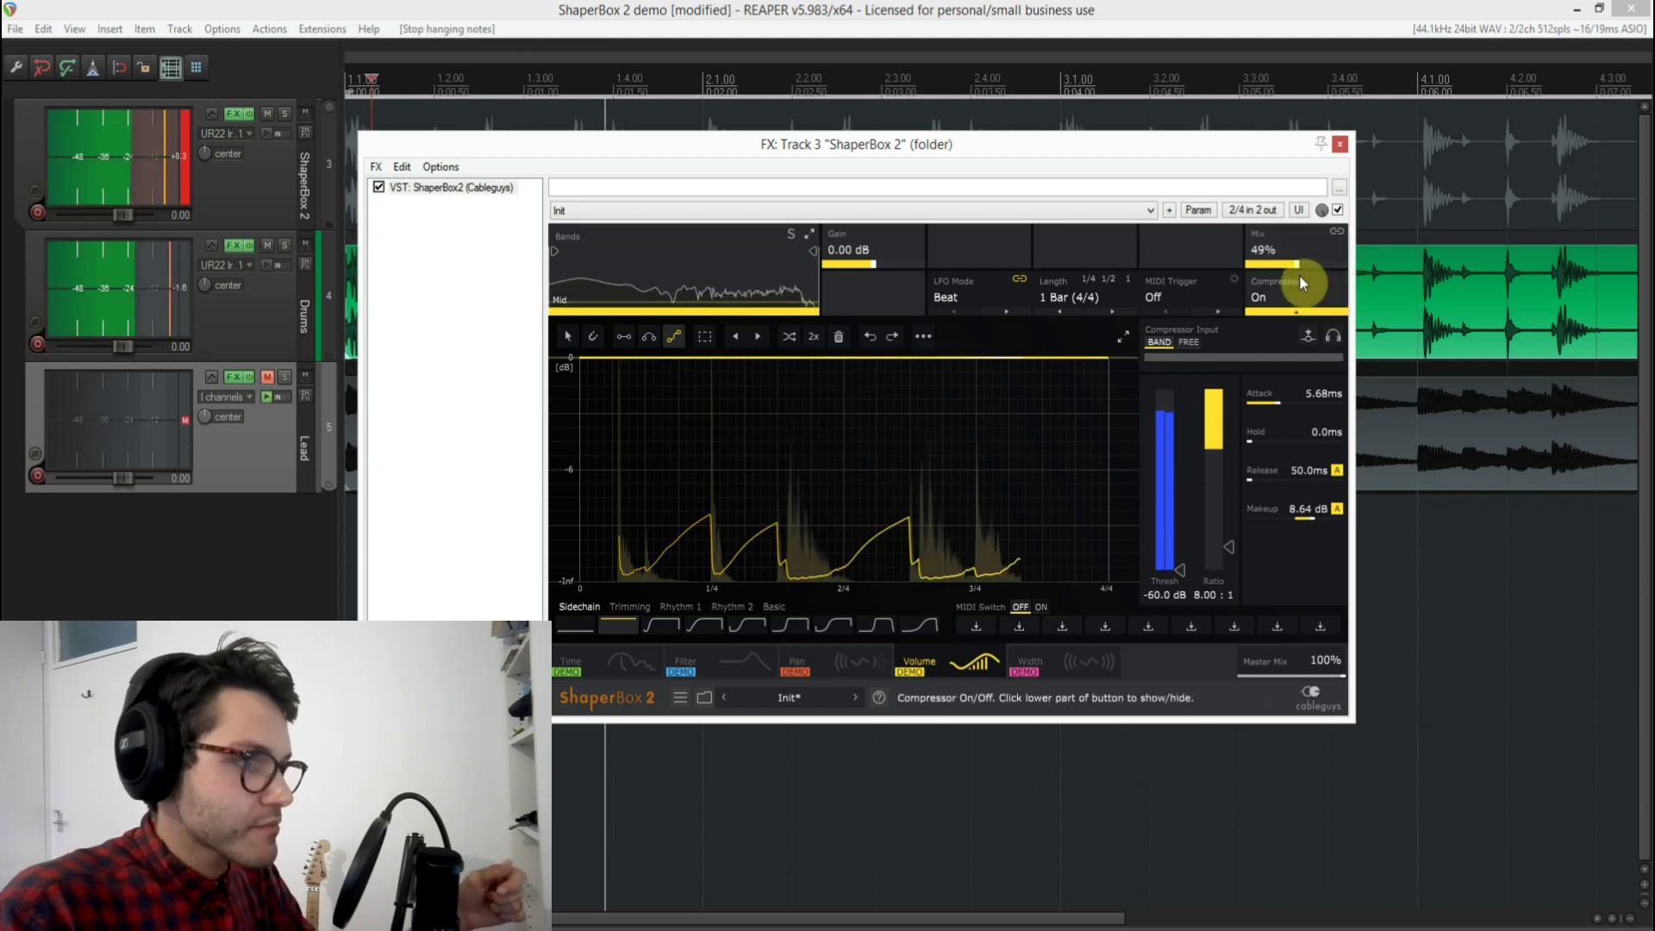
pyautogui.moveTo(1290, 262)
pyautogui.mouseDown()
pyautogui.moveTo(1291, 276)
pyautogui.moveTo(1290, 262)
pyautogui.mouseUp()
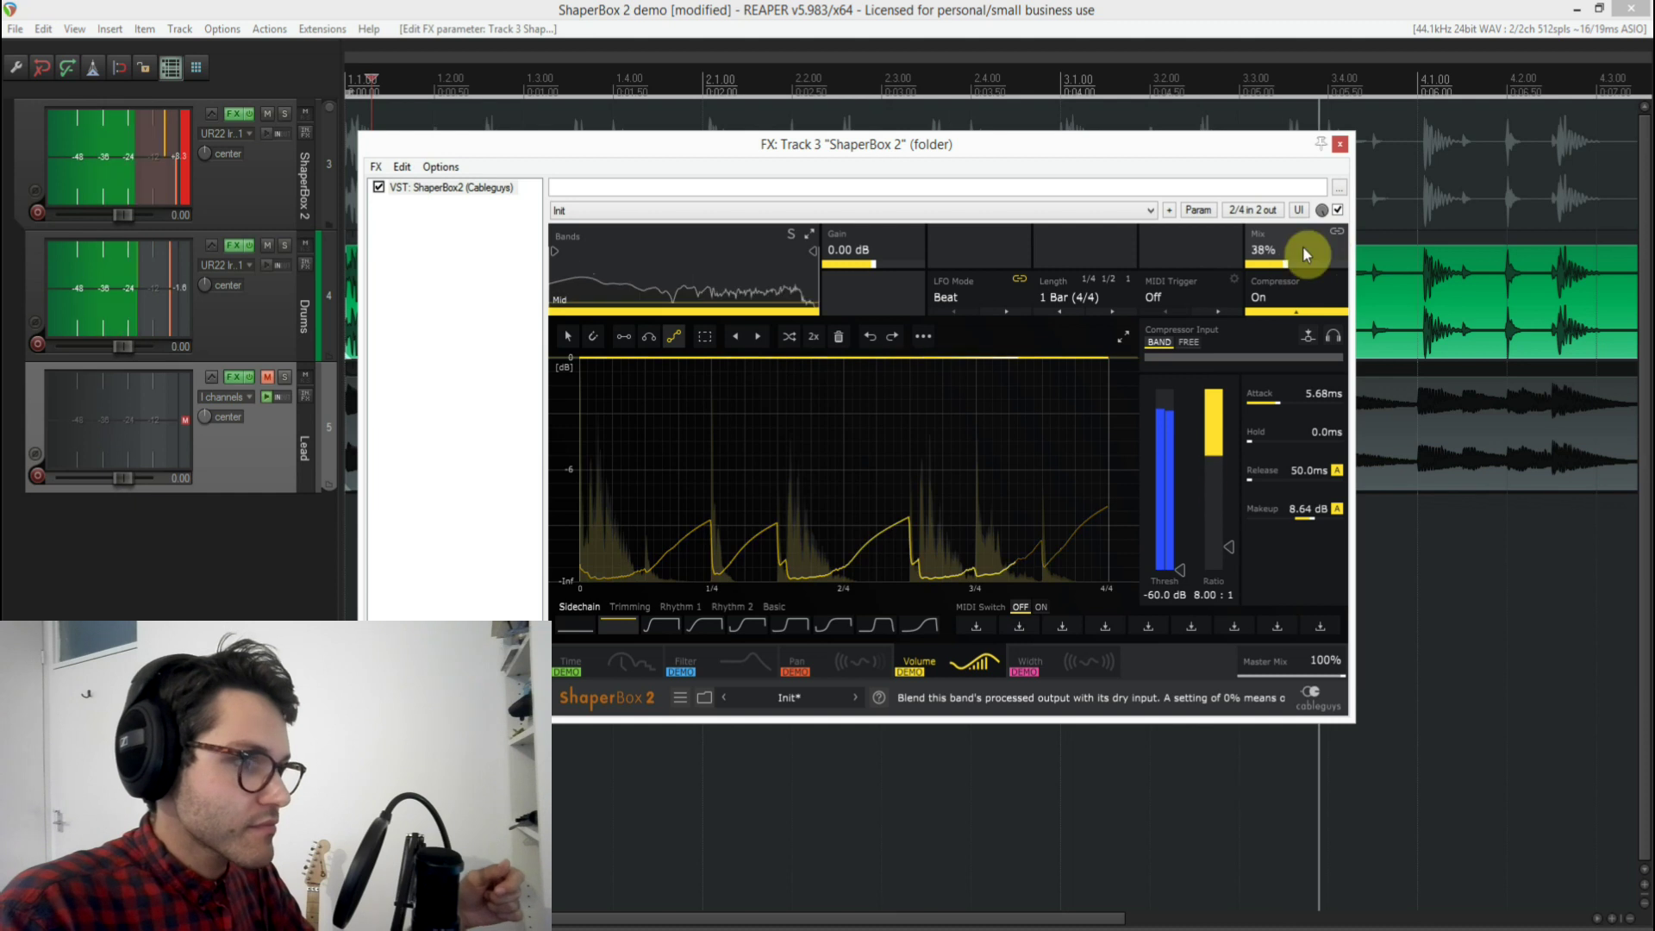
# Compare the drums with ShaperBox 2 bypassed and re-enabled at the reduced Volume mix, ending with playback stopped
pyautogui.click(1338, 209)
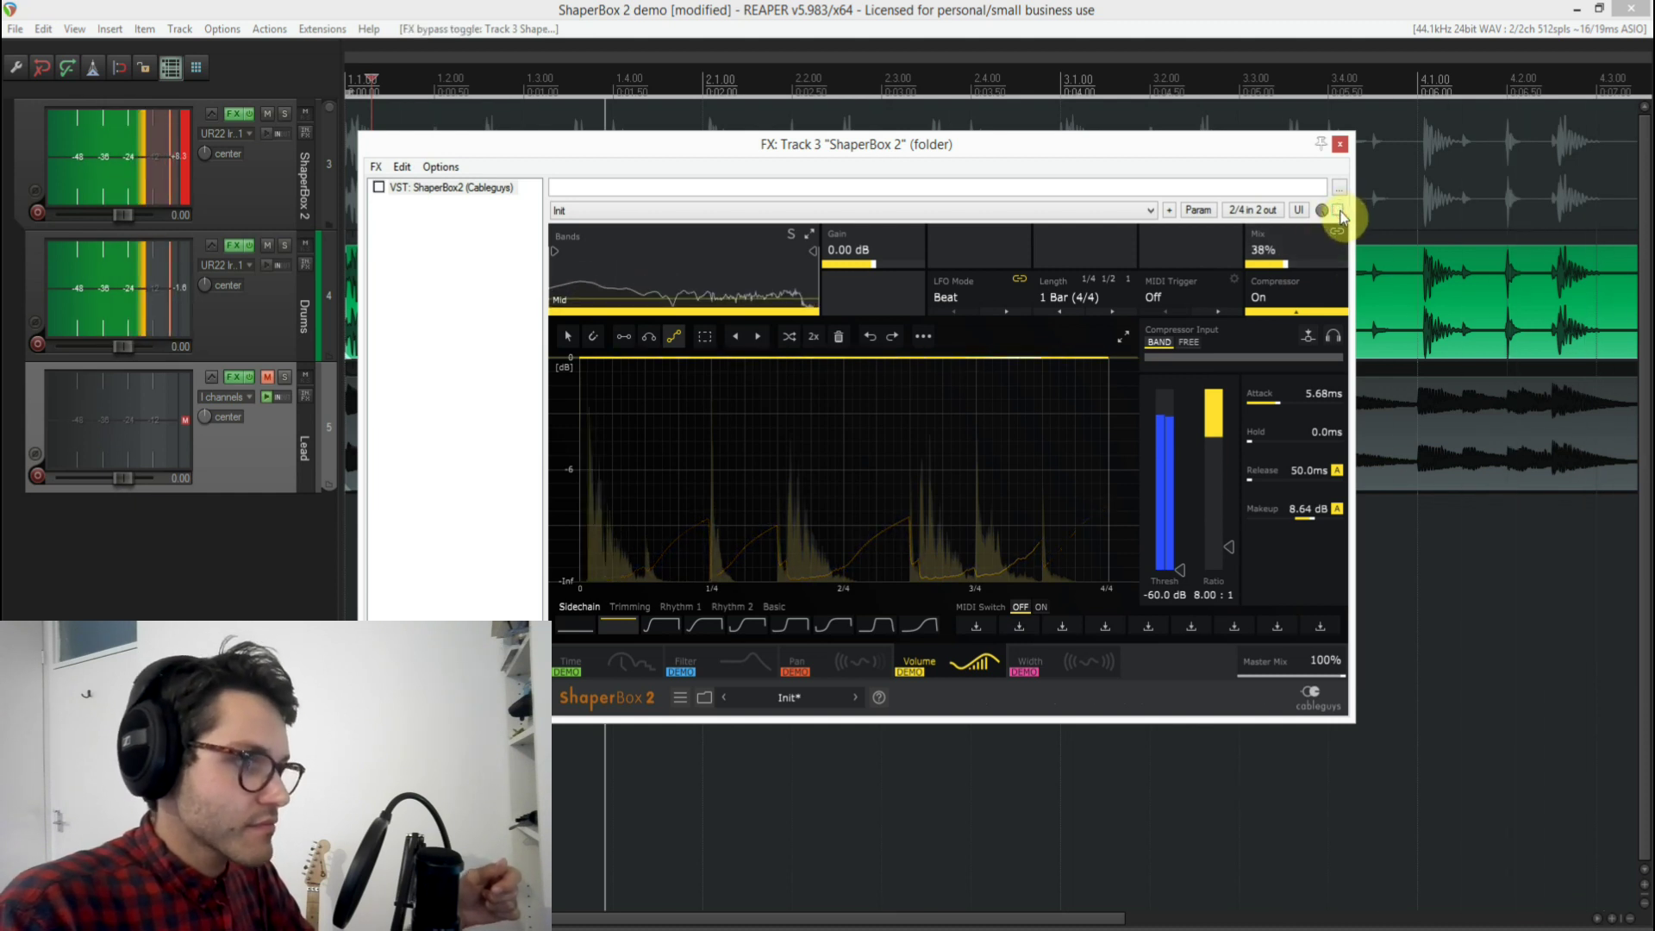
pyautogui.click(1339, 211)
pyautogui.click(1339, 210)
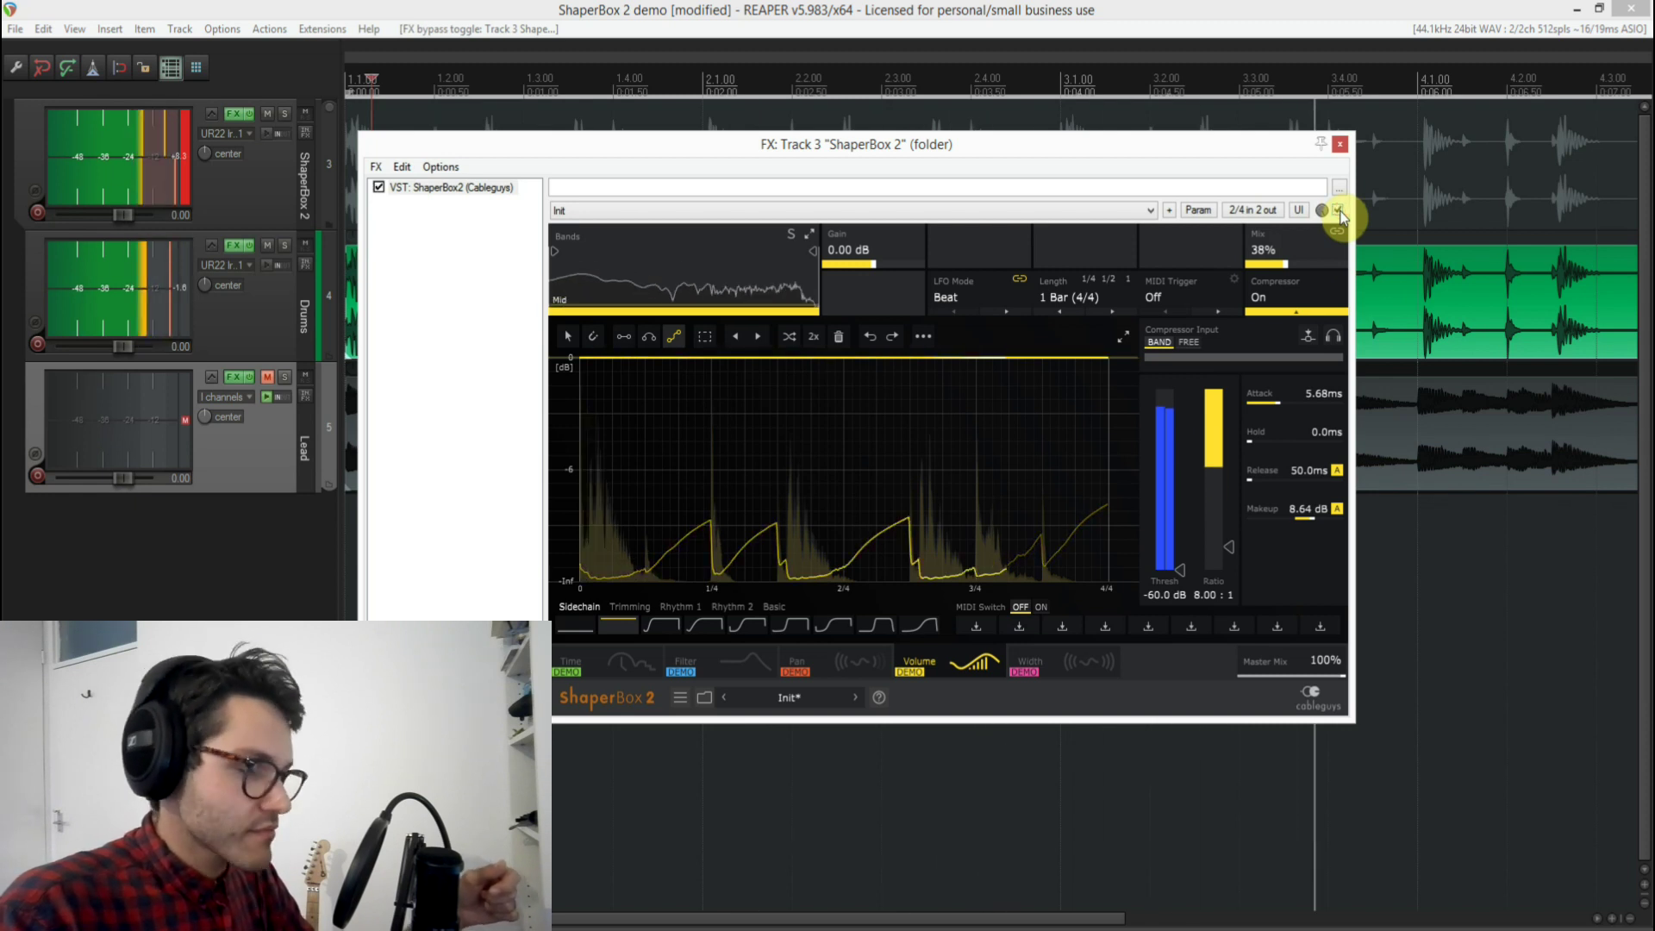
pyautogui.press('space')
# Play the drums through the Width shaper with its envelope follower on, ending with playback stopped
pyautogui.click(1297, 472)
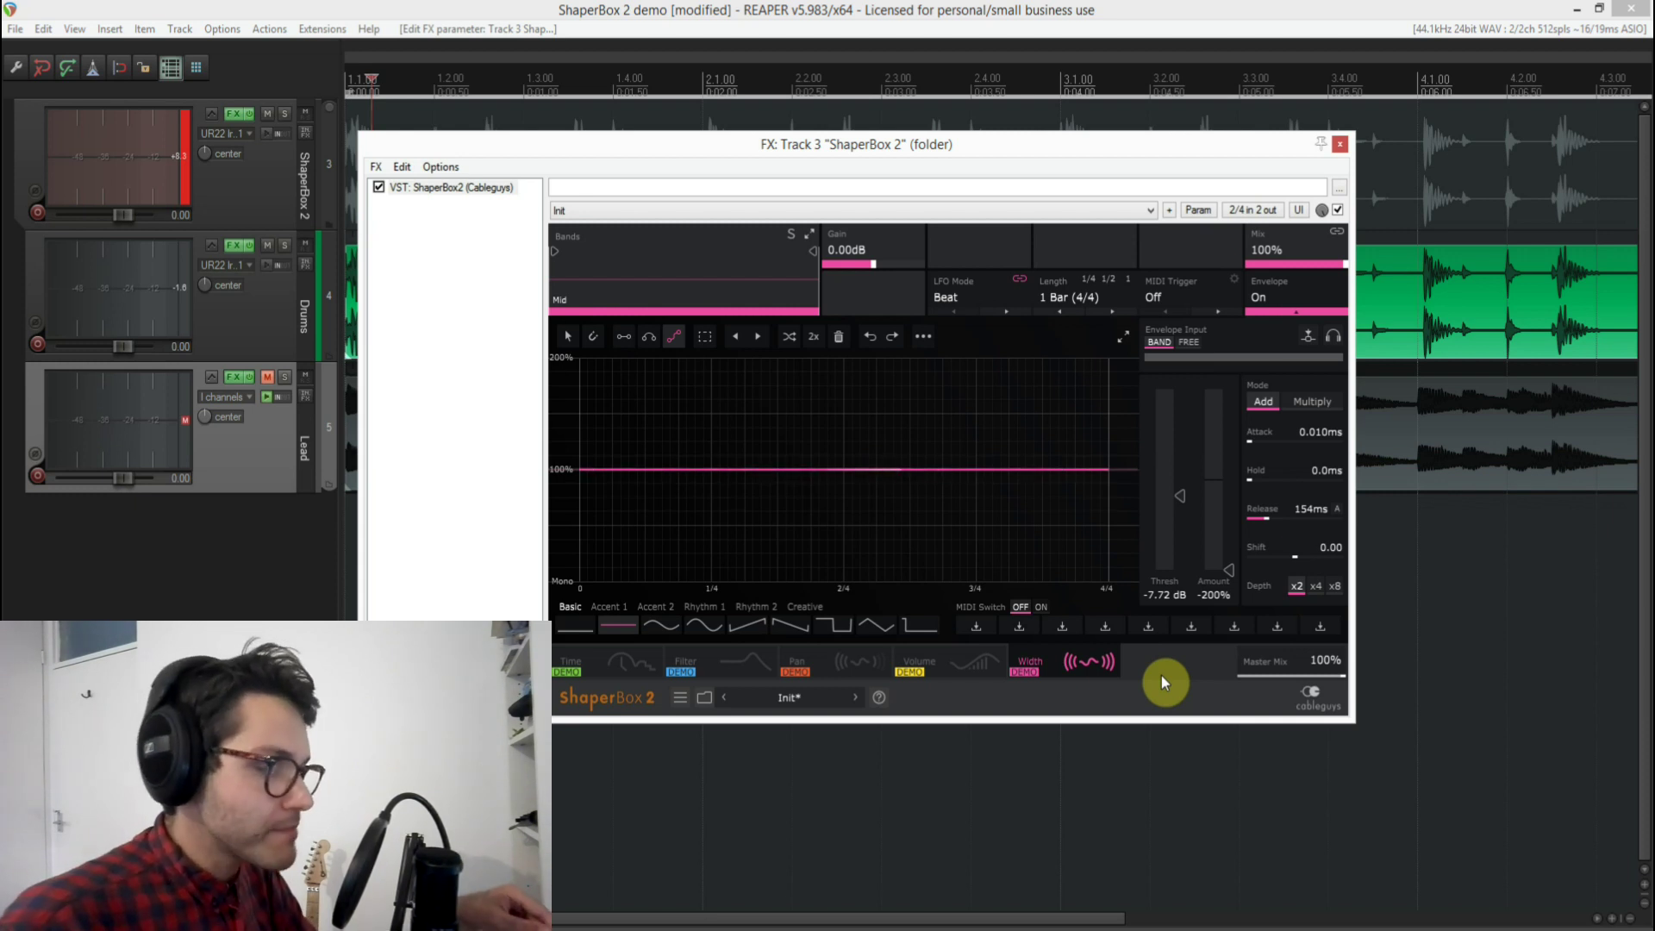
pyautogui.press('space')
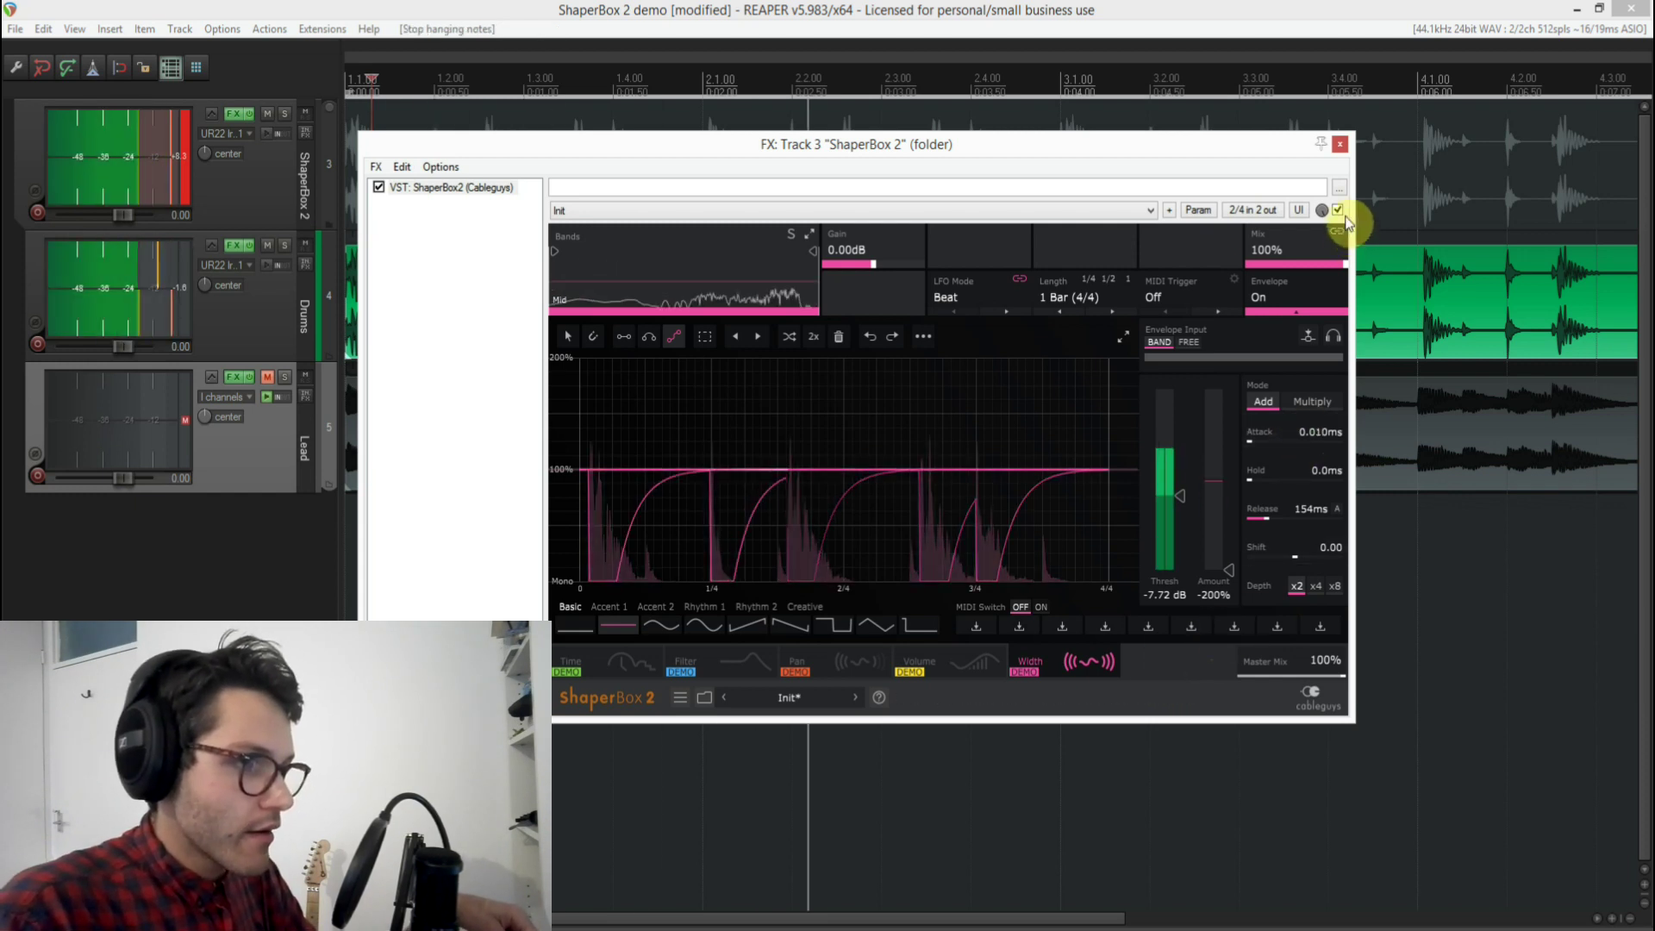
pyautogui.press('space')
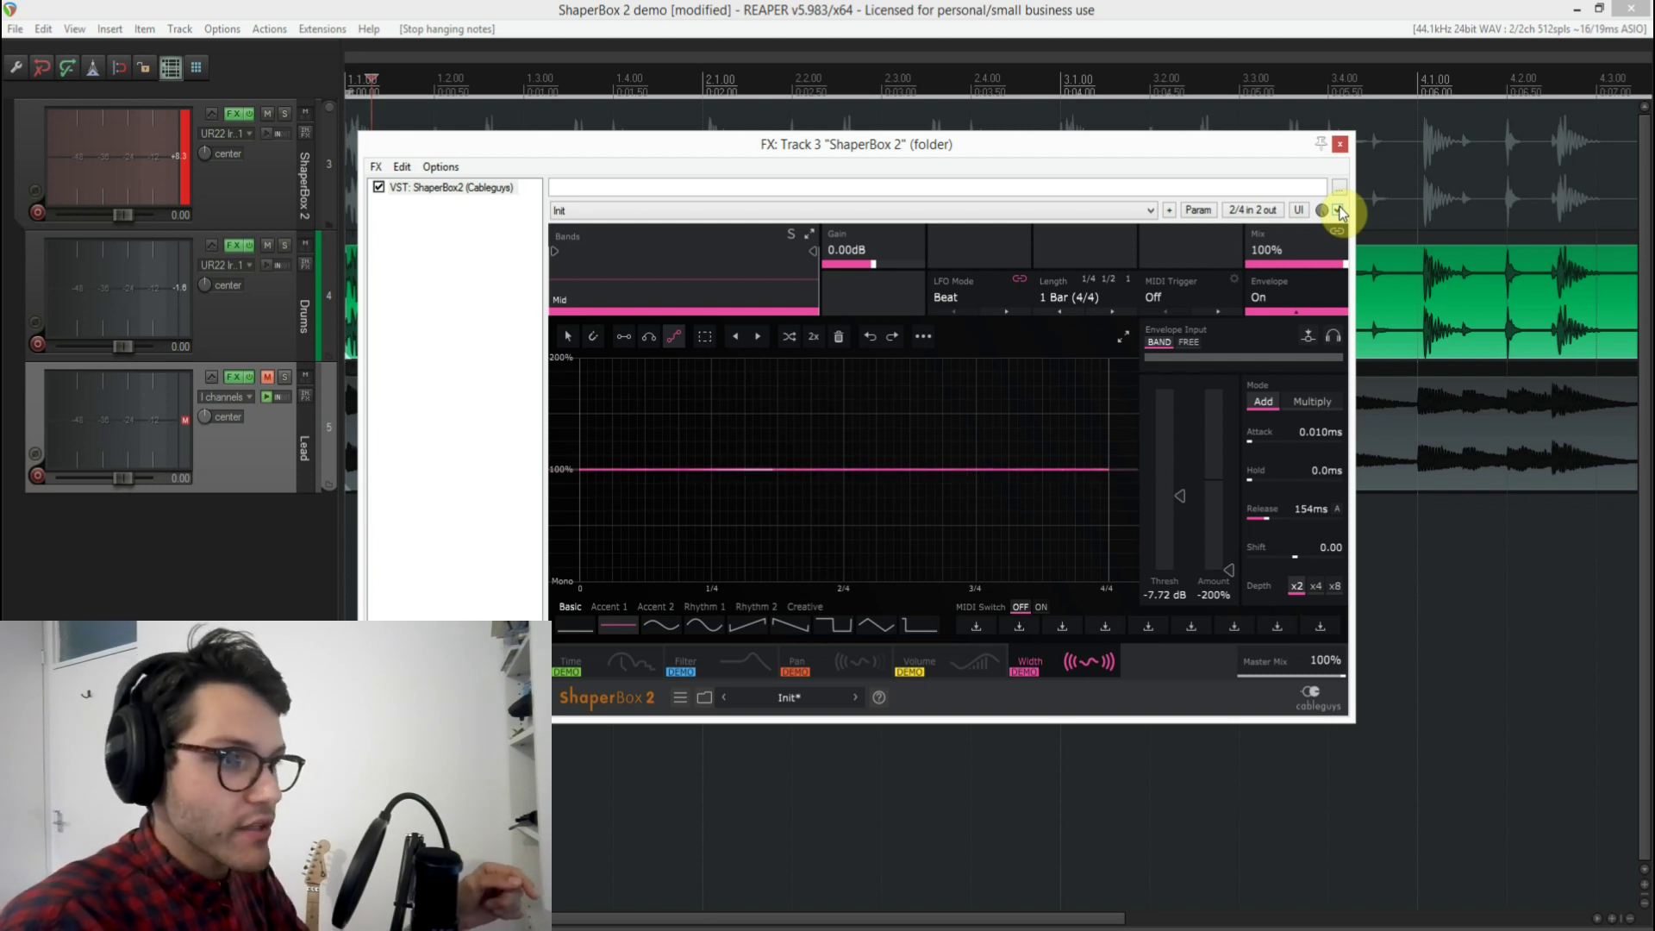
# Play the drums with the Width shaper's envelope follower switched off and back on, ending with playback stopped
pyautogui.press('space')
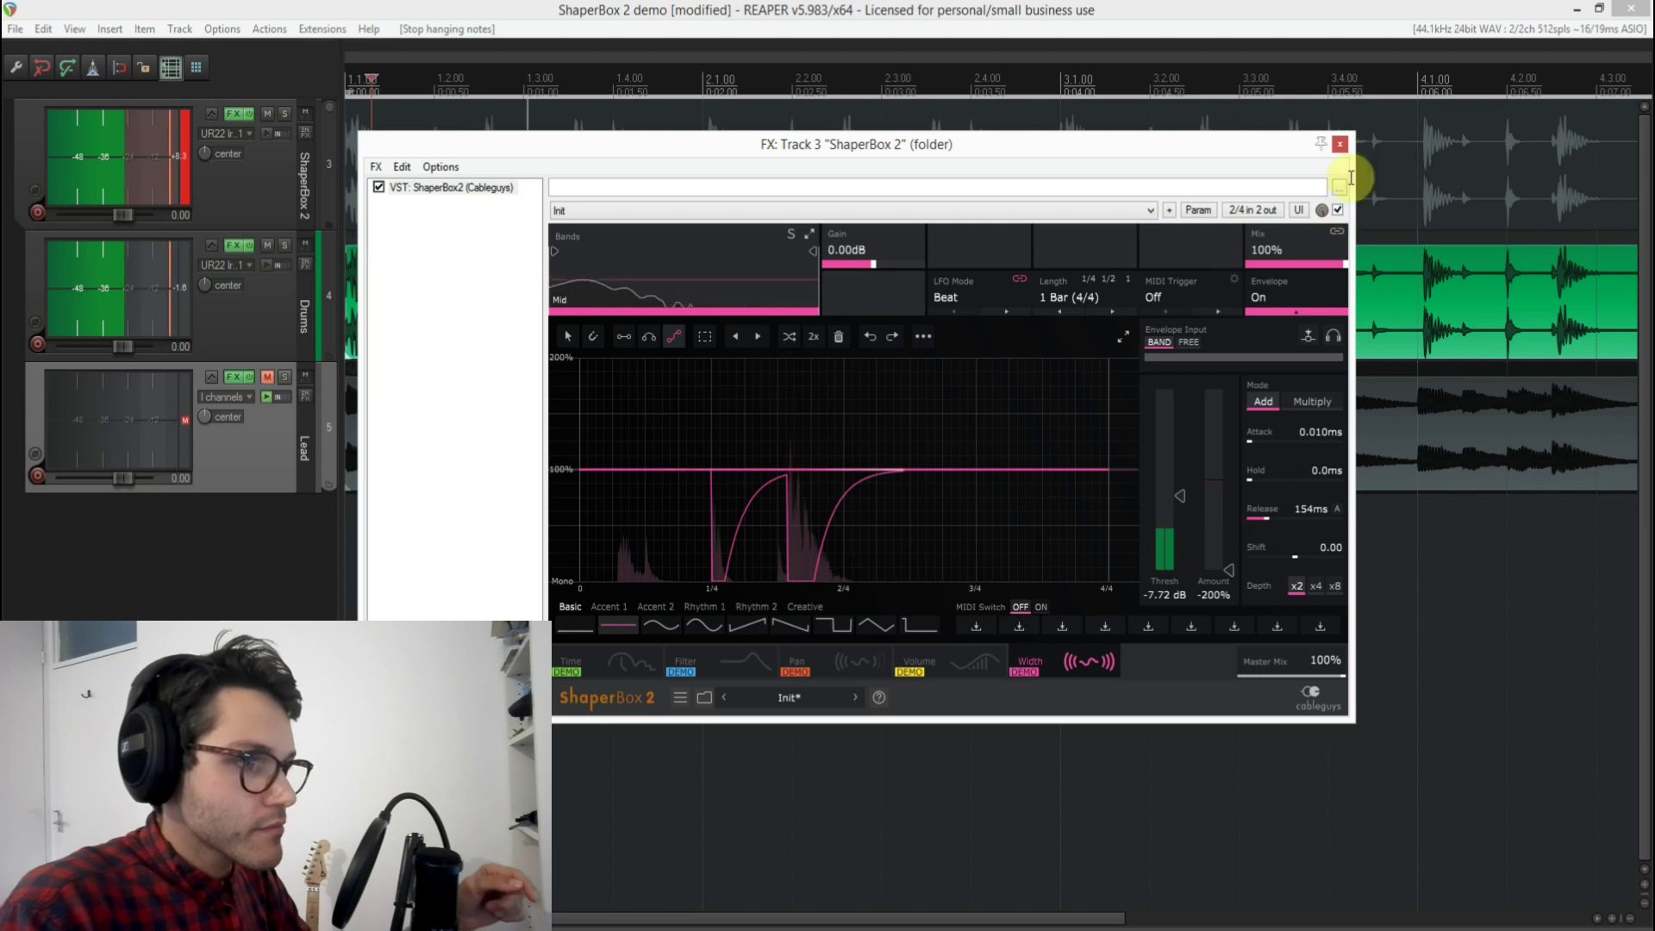
pyautogui.click(1280, 297)
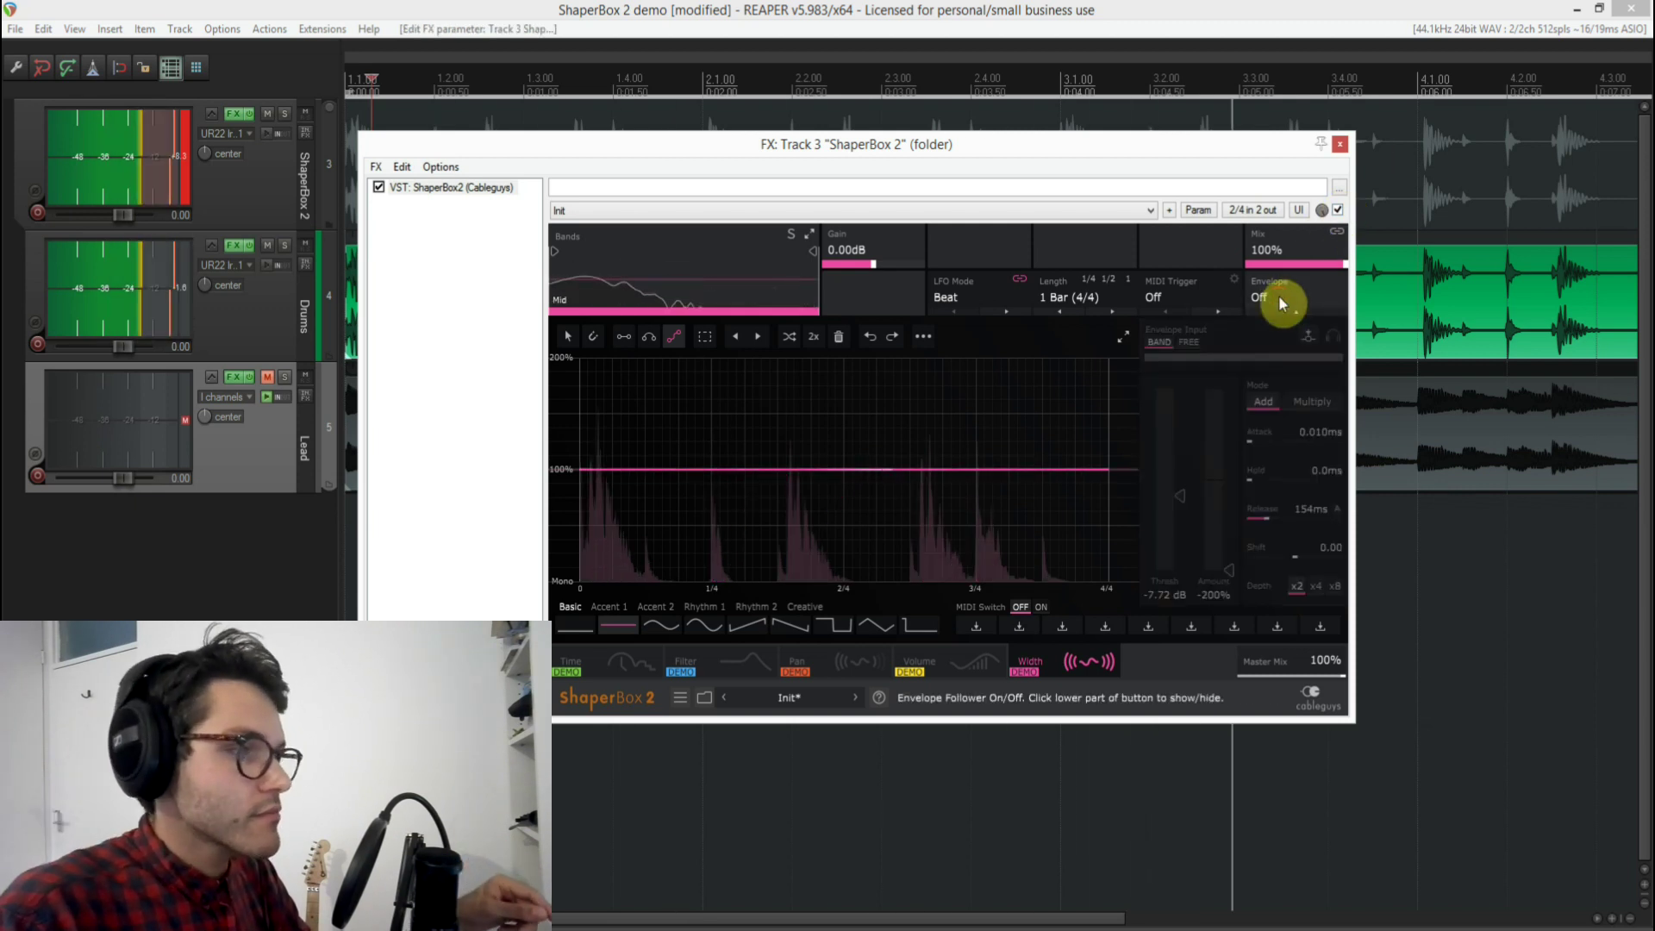
pyautogui.click(1279, 298)
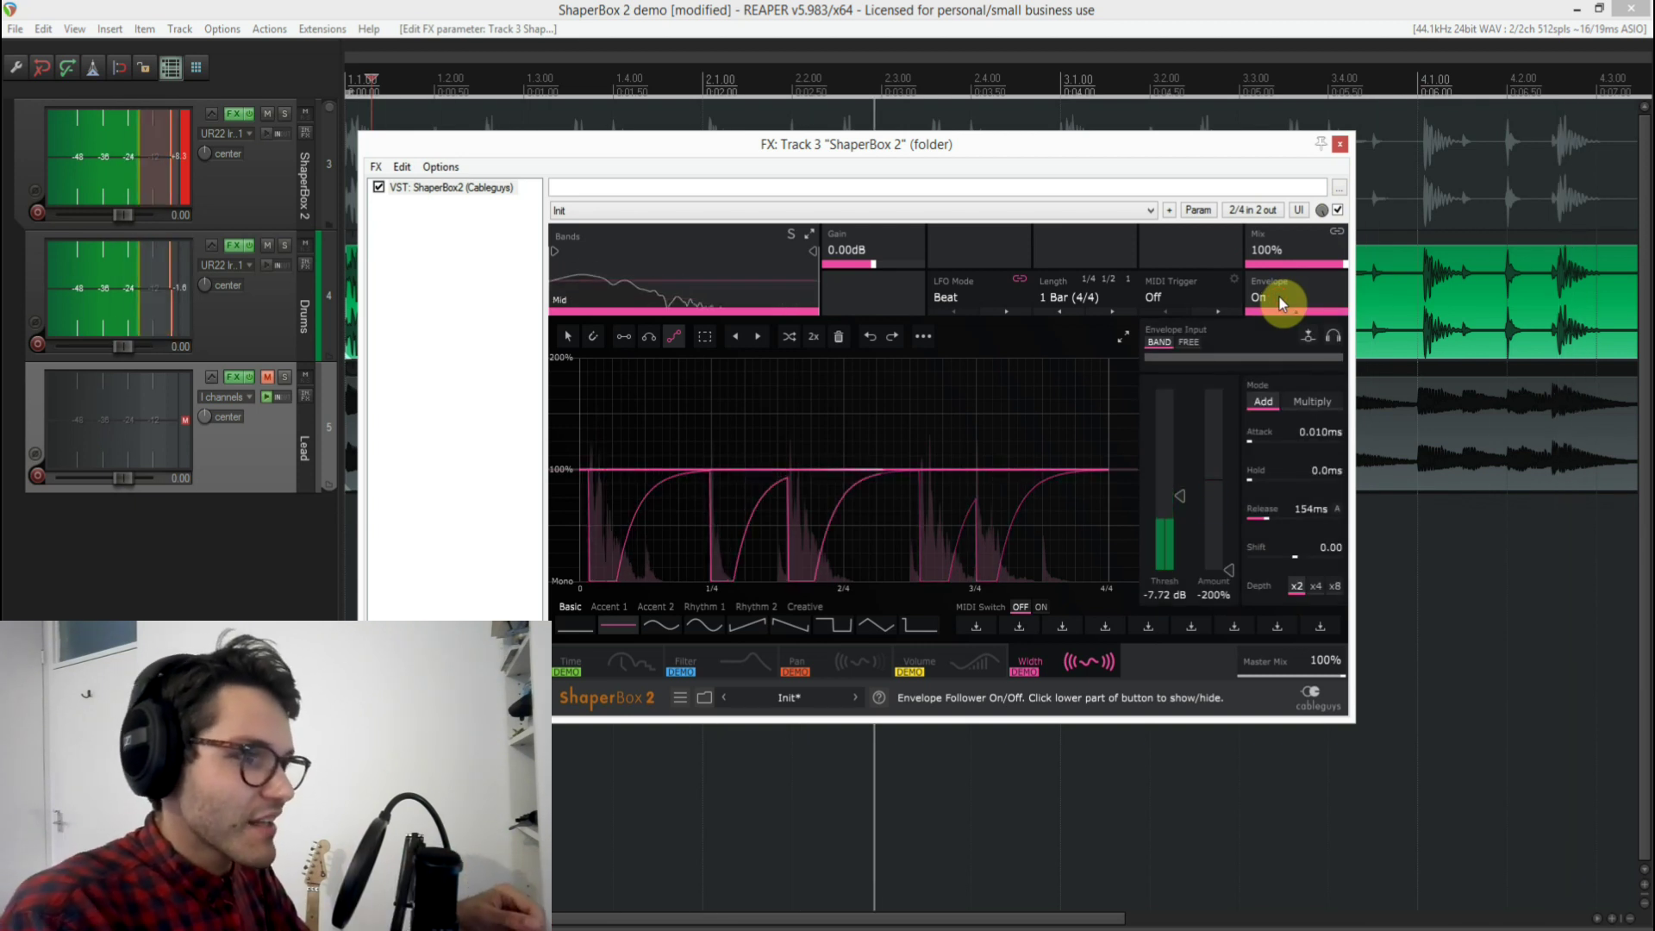
pyautogui.press('space')
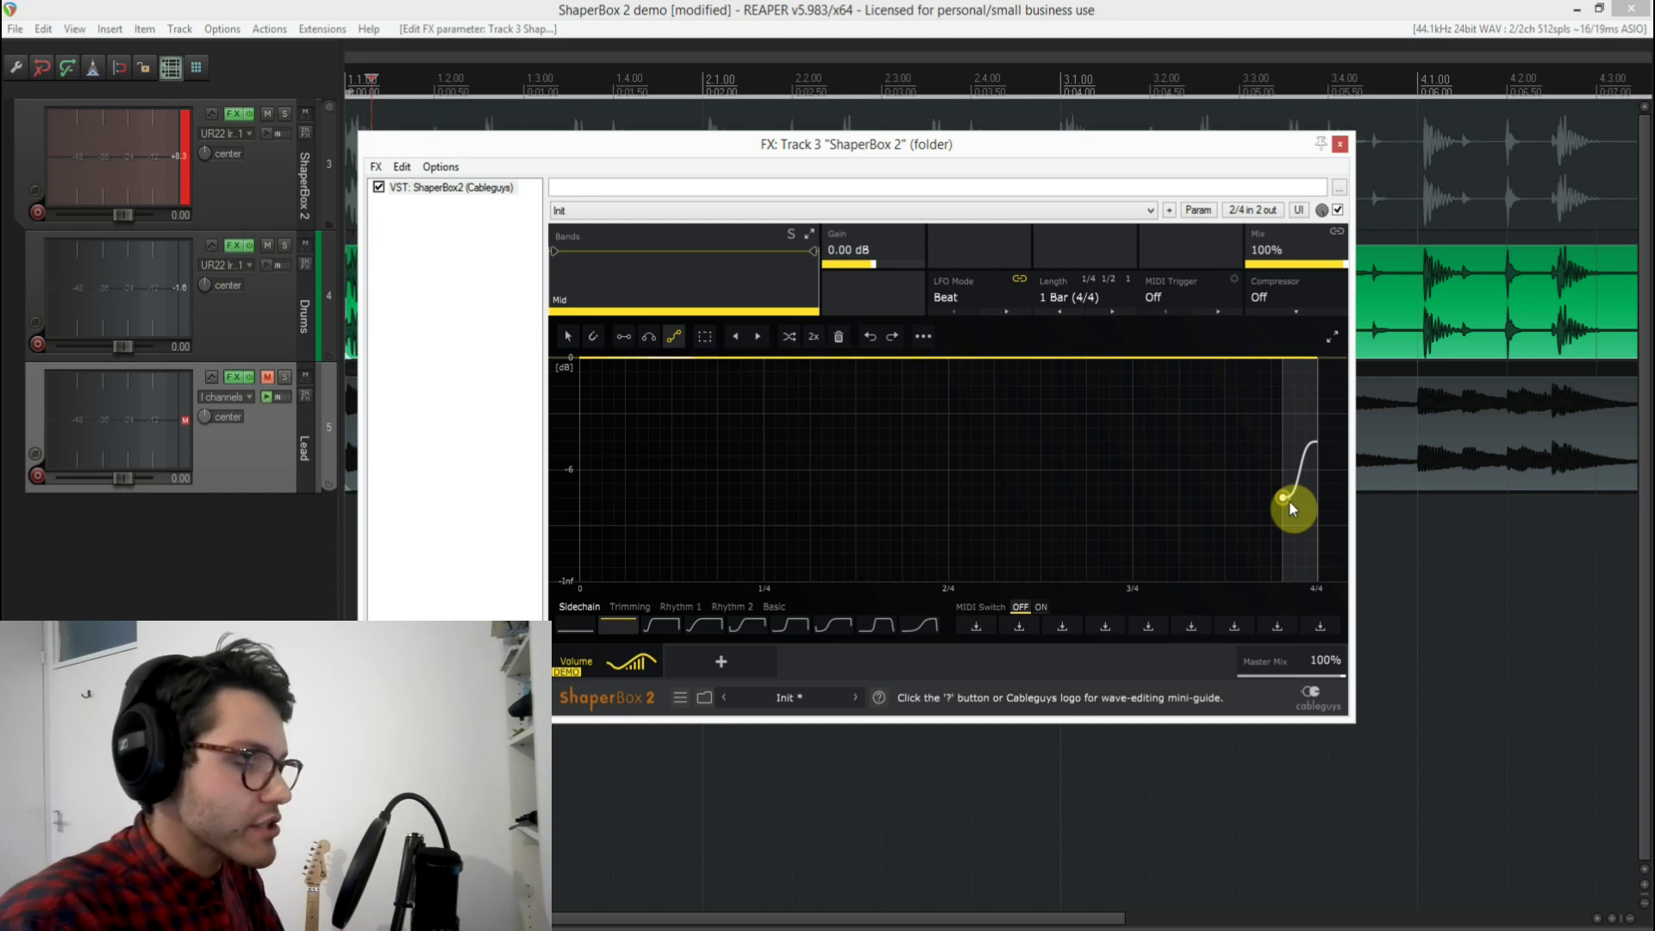
# Play the drums through the Volume shaper with its compressor off and stop playback
pyautogui.press('space')
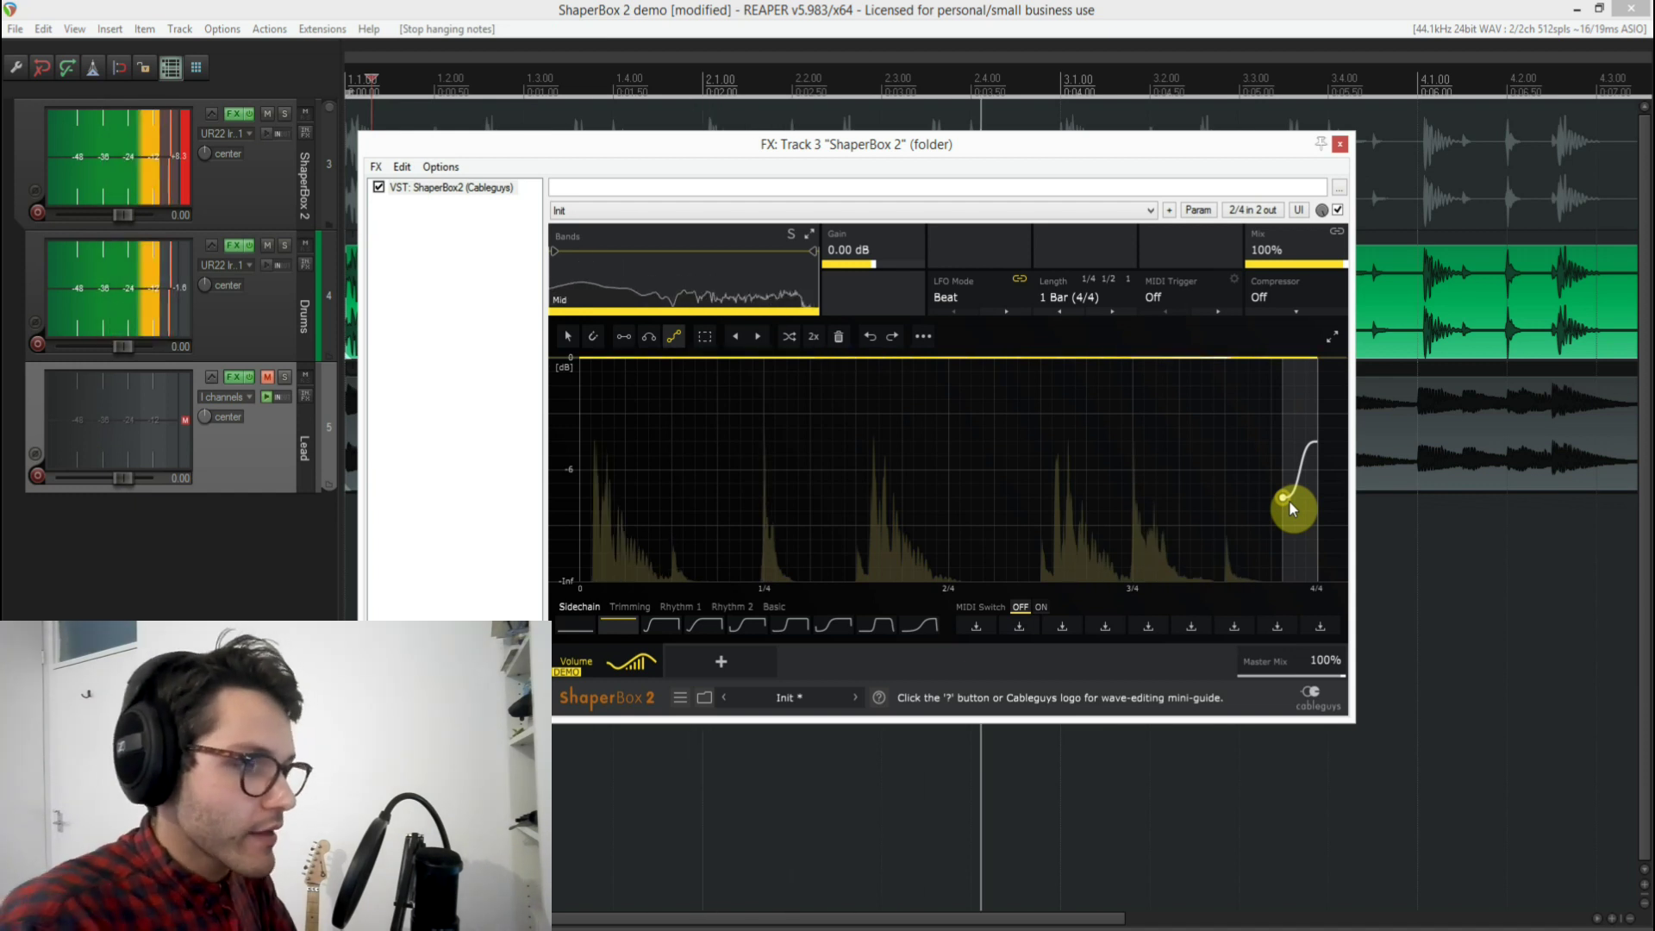
pyautogui.press('space')
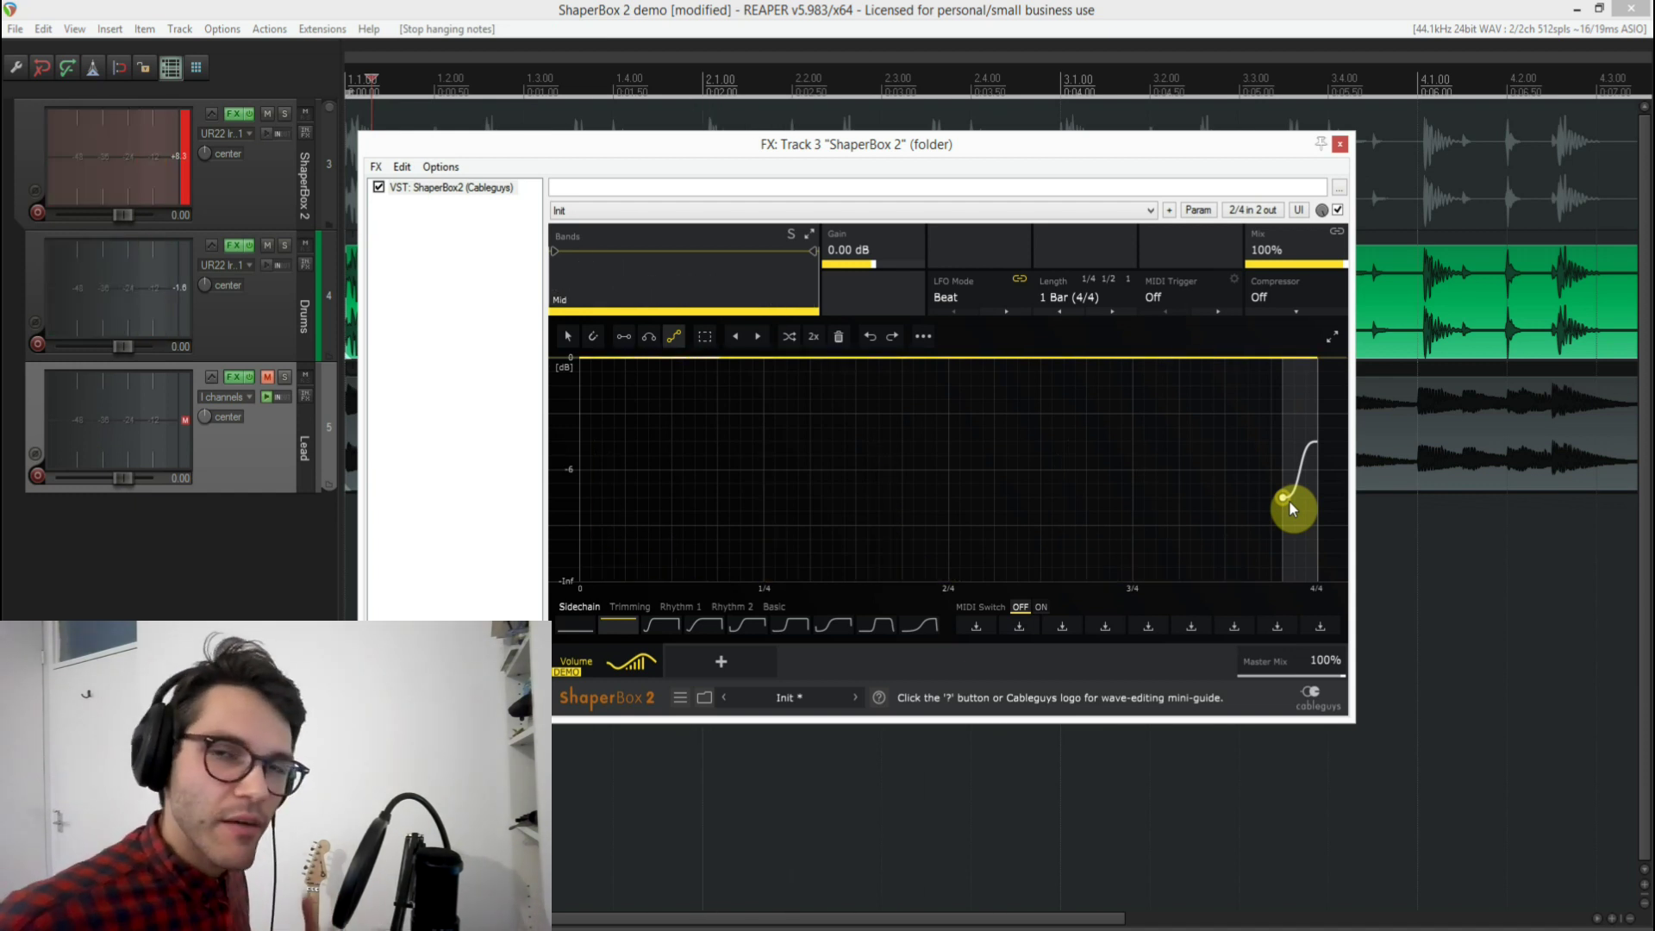